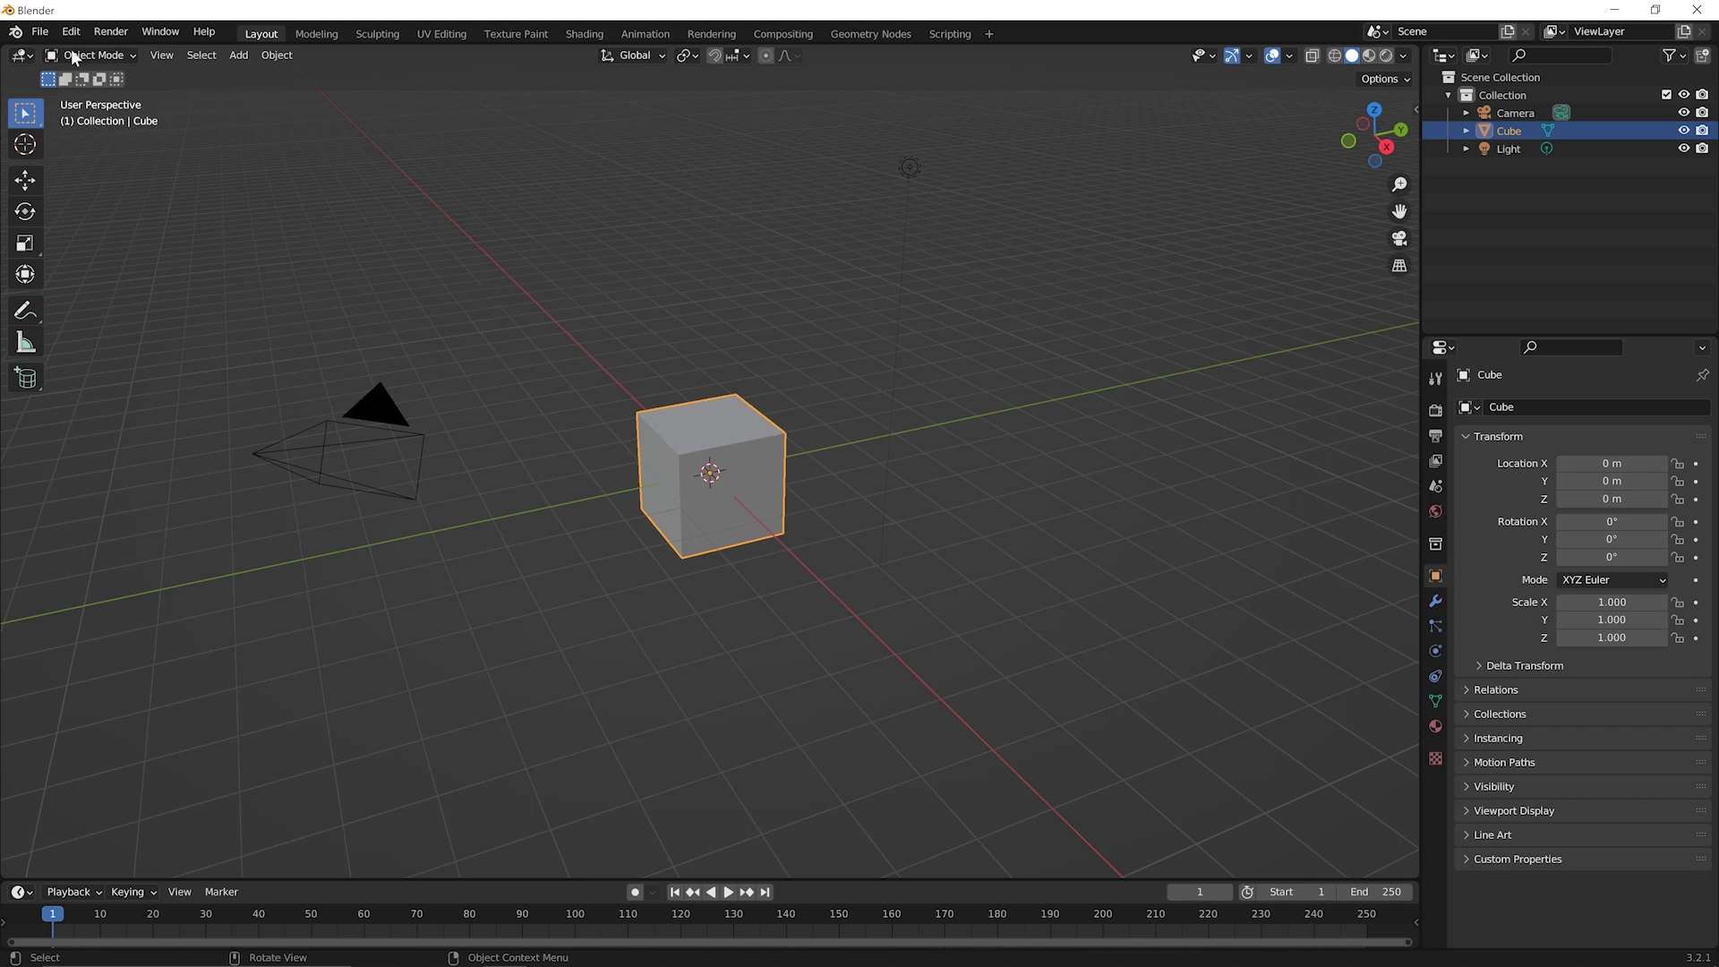
Start a new General scene with the default cube, camera and light.
{"action": "left_click", "coordinate": [40, 31]}
{"action": "mouse_move", "coordinate": [56, 53]}
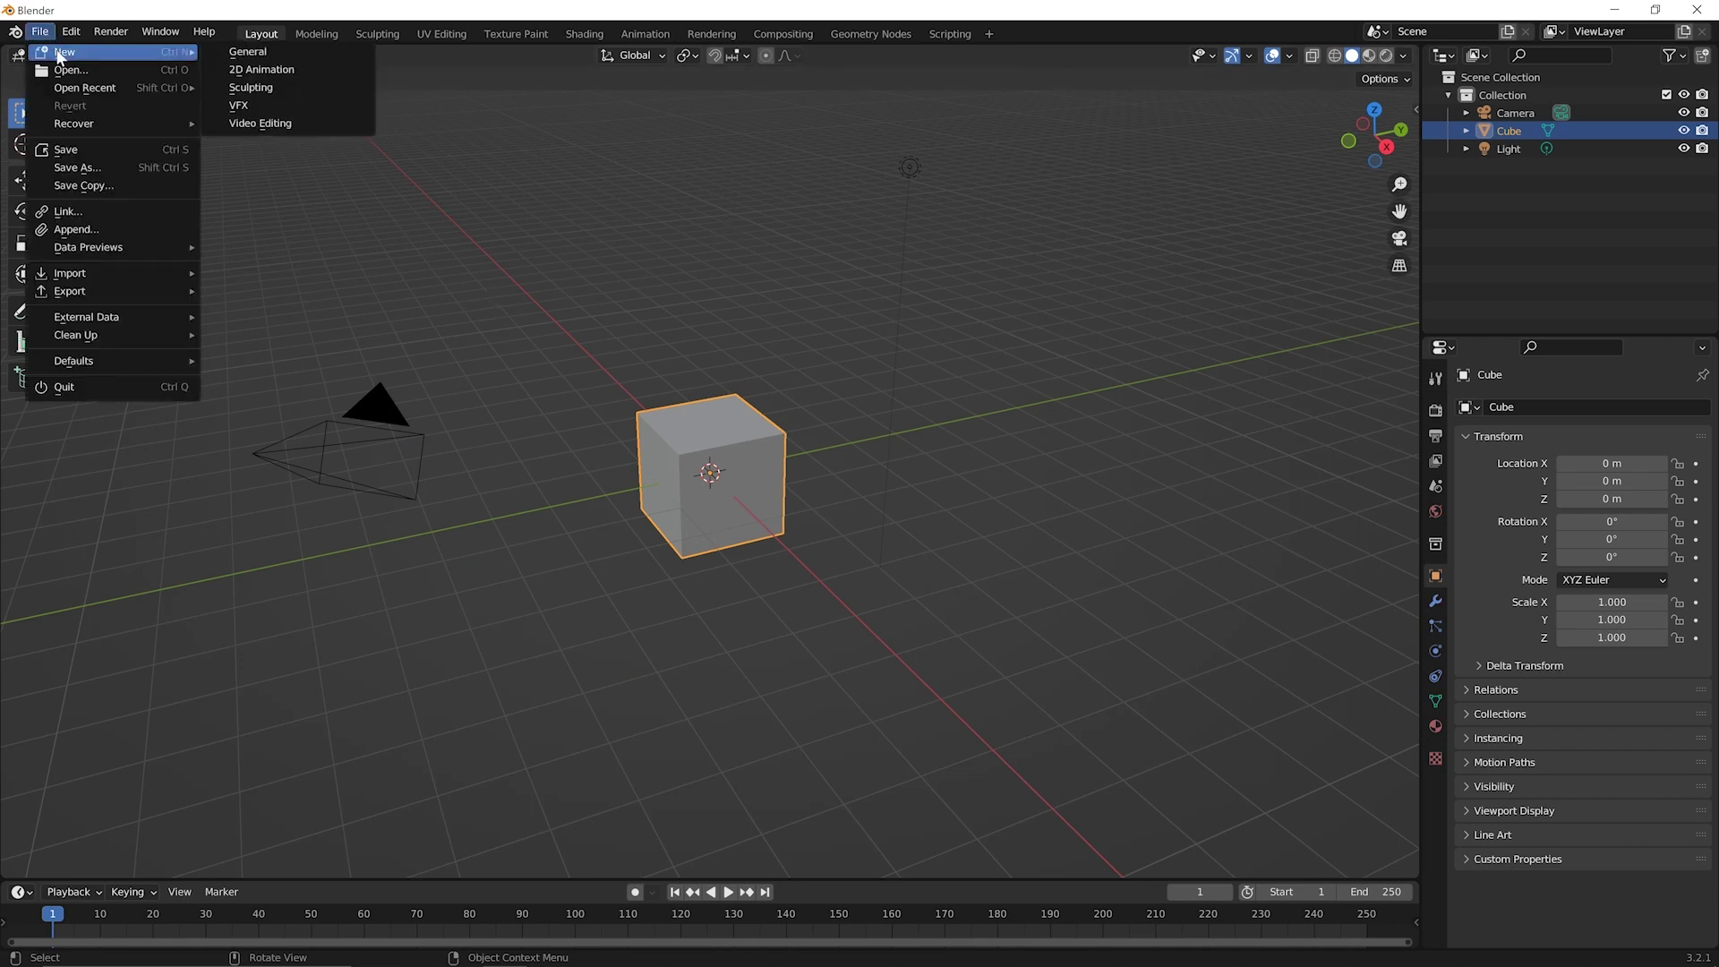
{"action": "left_click", "coordinate": [243, 53]}
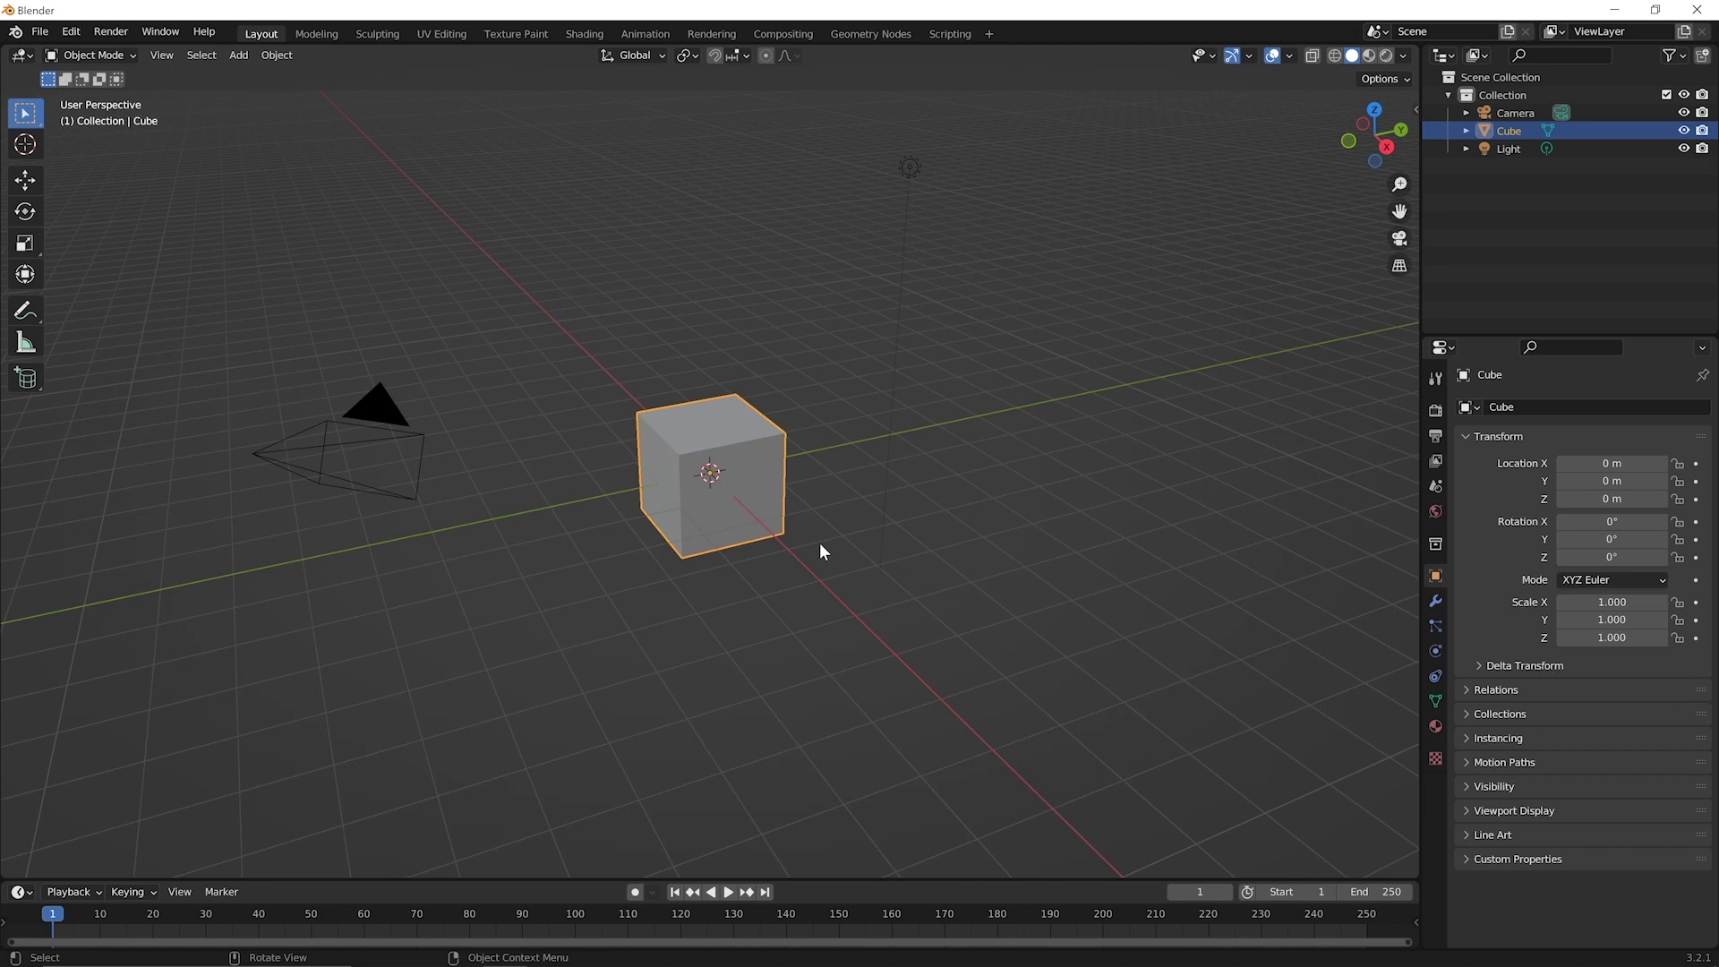
{"action": "key", "text": "shift"}
Add a cone mesh at the origin, overlapping the default cube.
{"action": "key", "text": "shift+a"}
{"action": "mouse_move", "coordinate": [803, 376]}
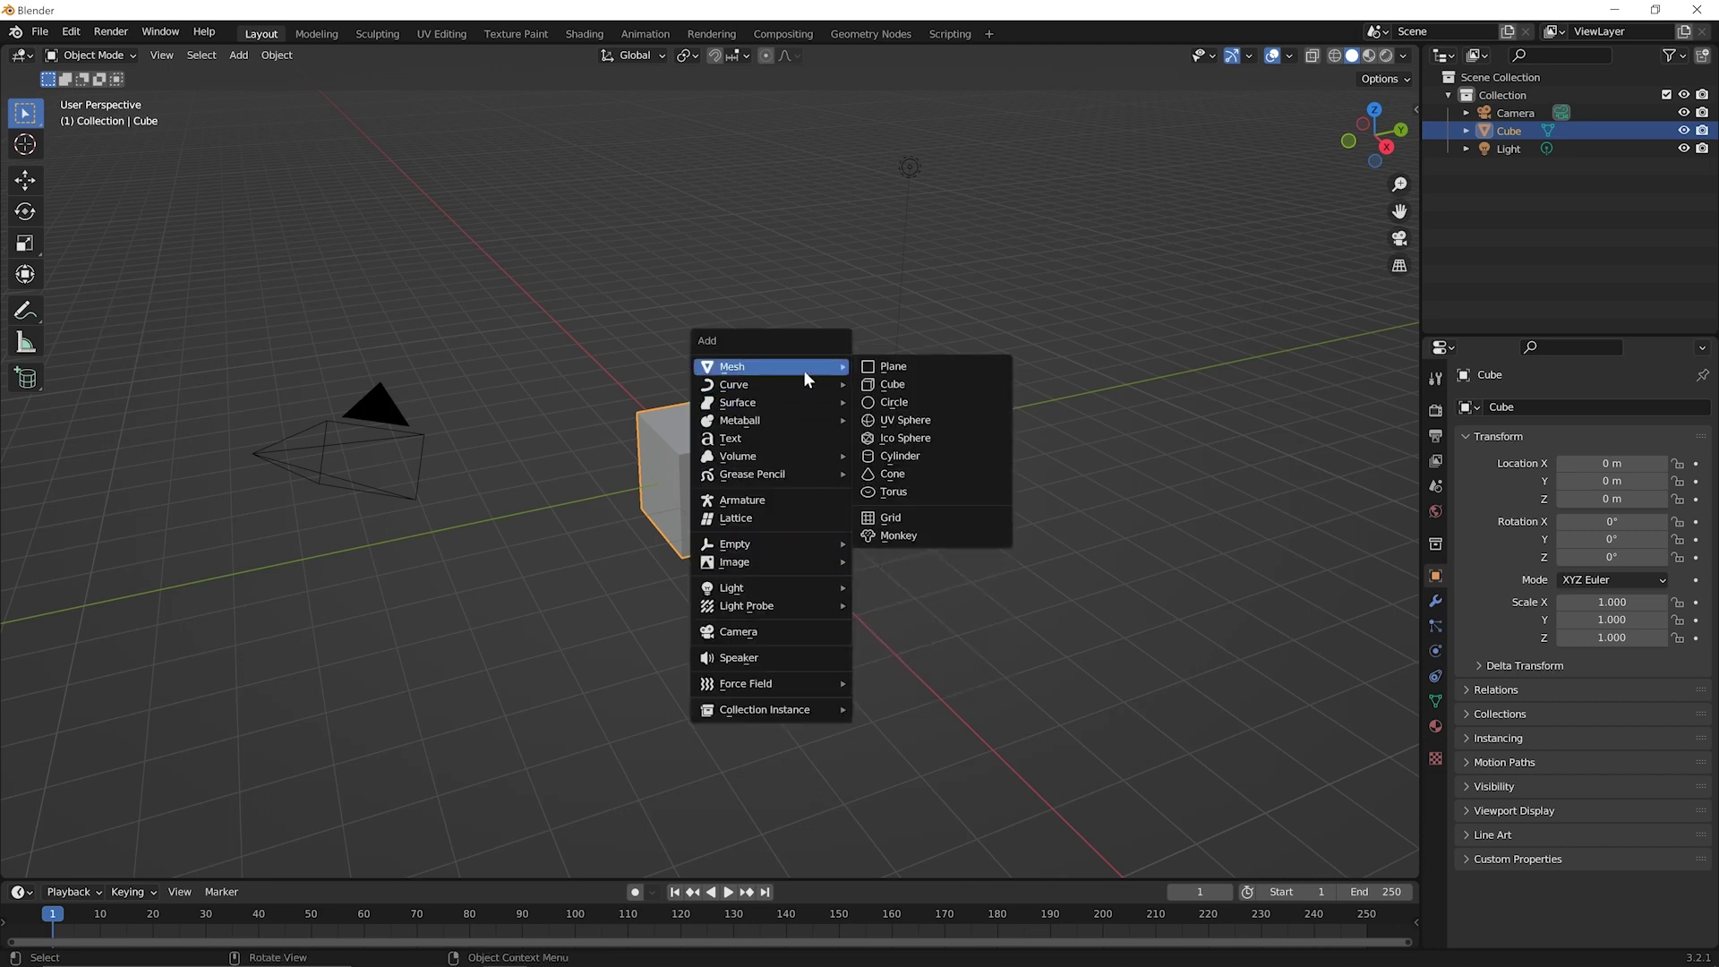
{"action": "left_click", "coordinate": [901, 477]}
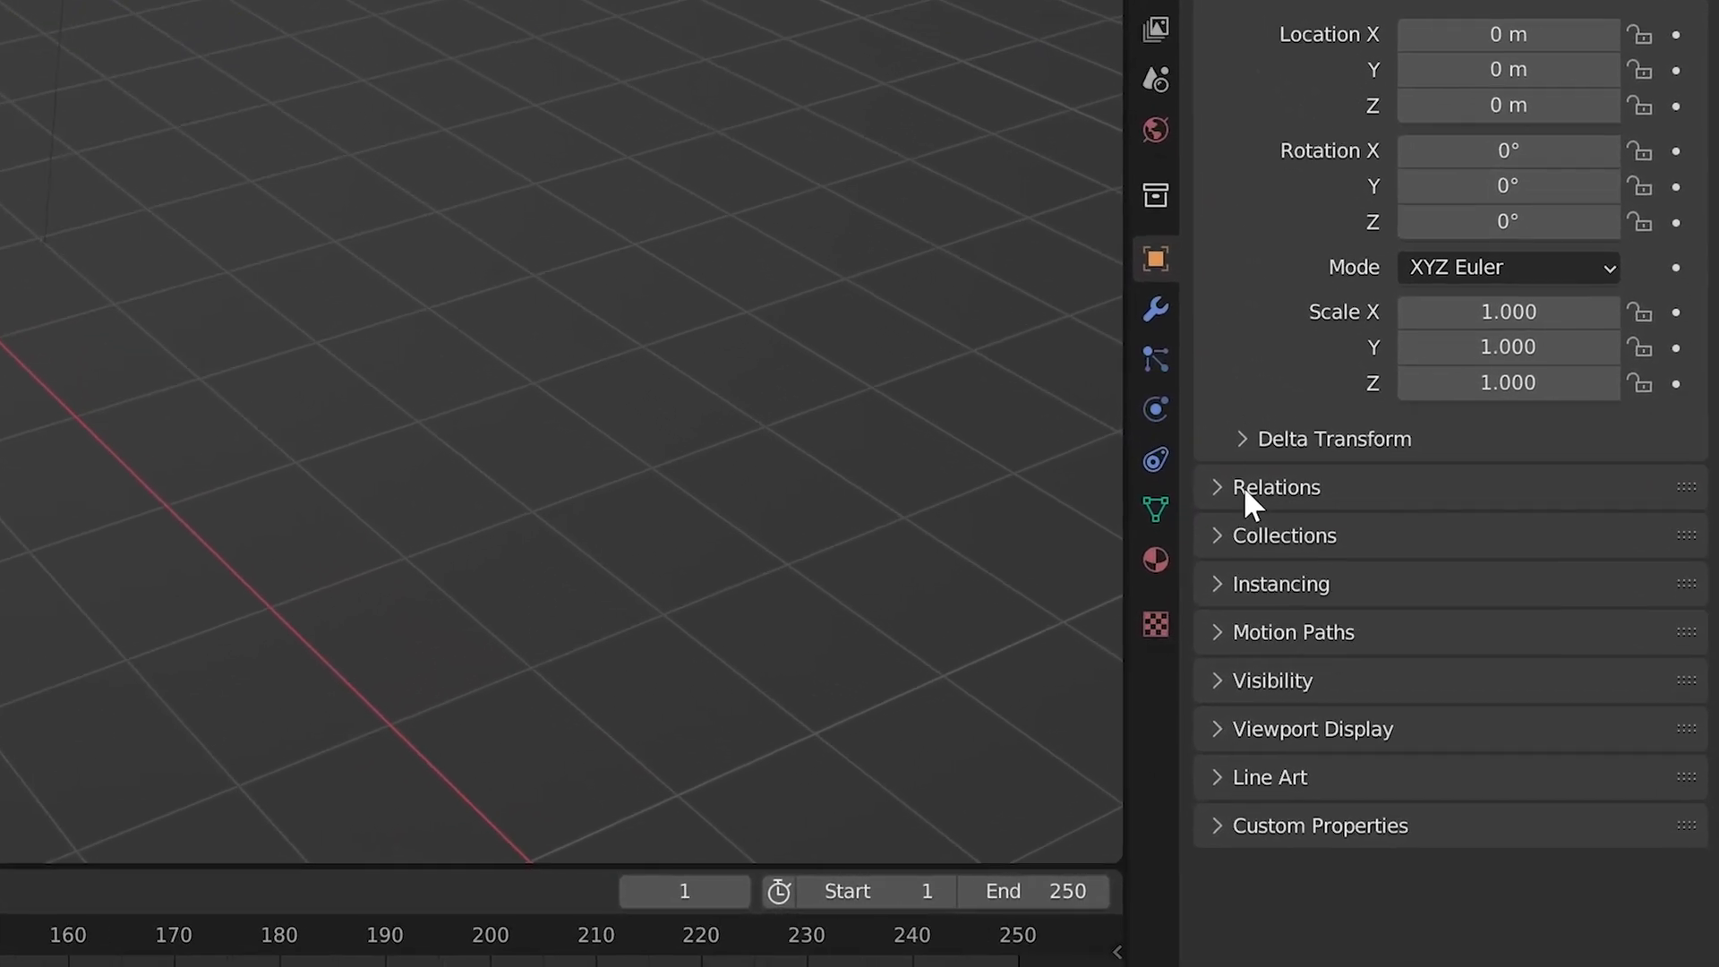
Set Cube as the cone's parent in the Object Properties Relations panel.
{"action": "left_click", "coordinate": [1282, 520]}
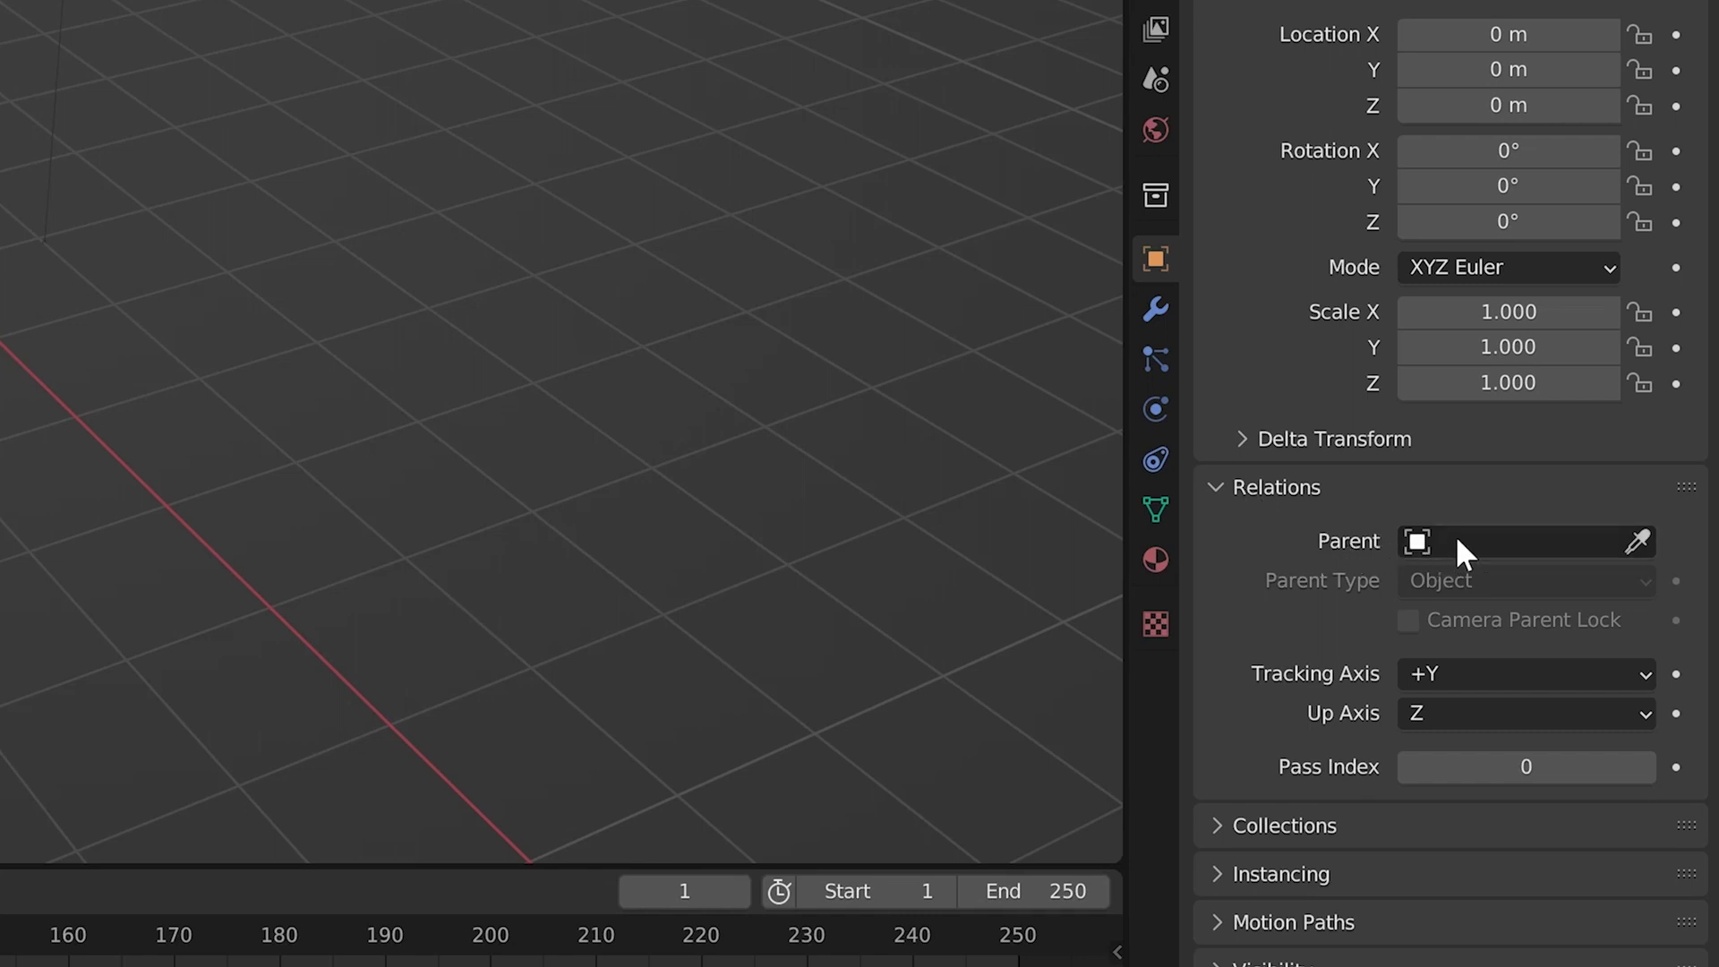
{"action": "left_click", "coordinate": [1509, 543]}
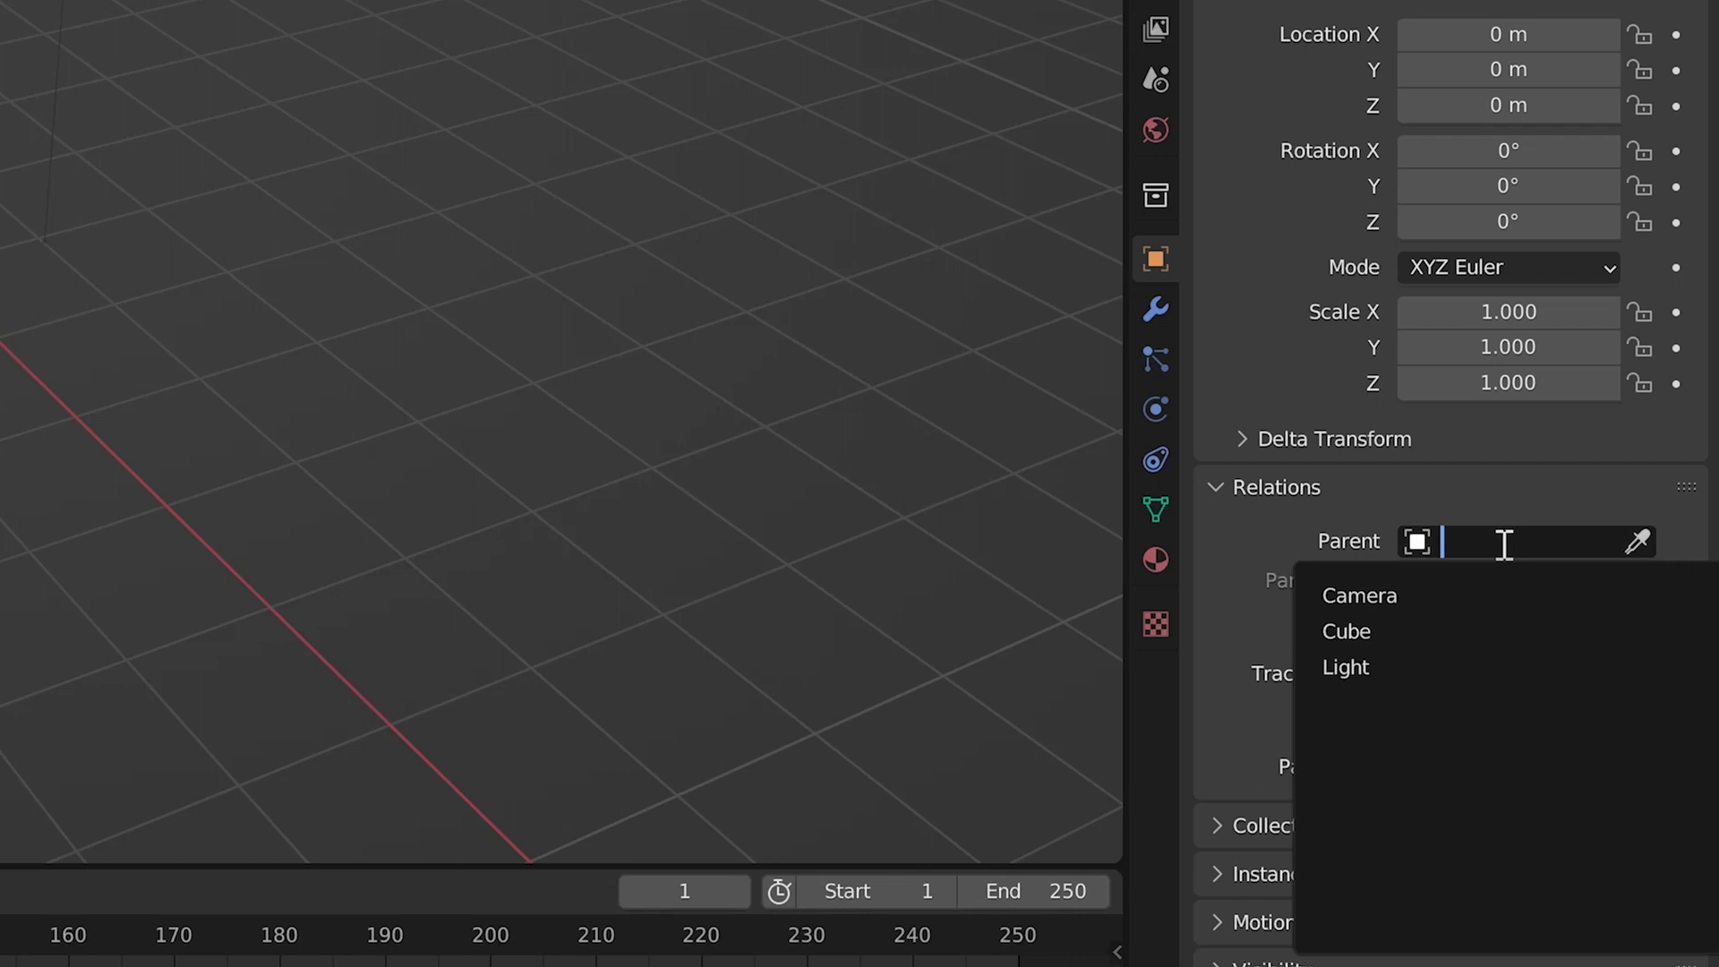
{"action": "left_click", "coordinate": [1374, 632]}
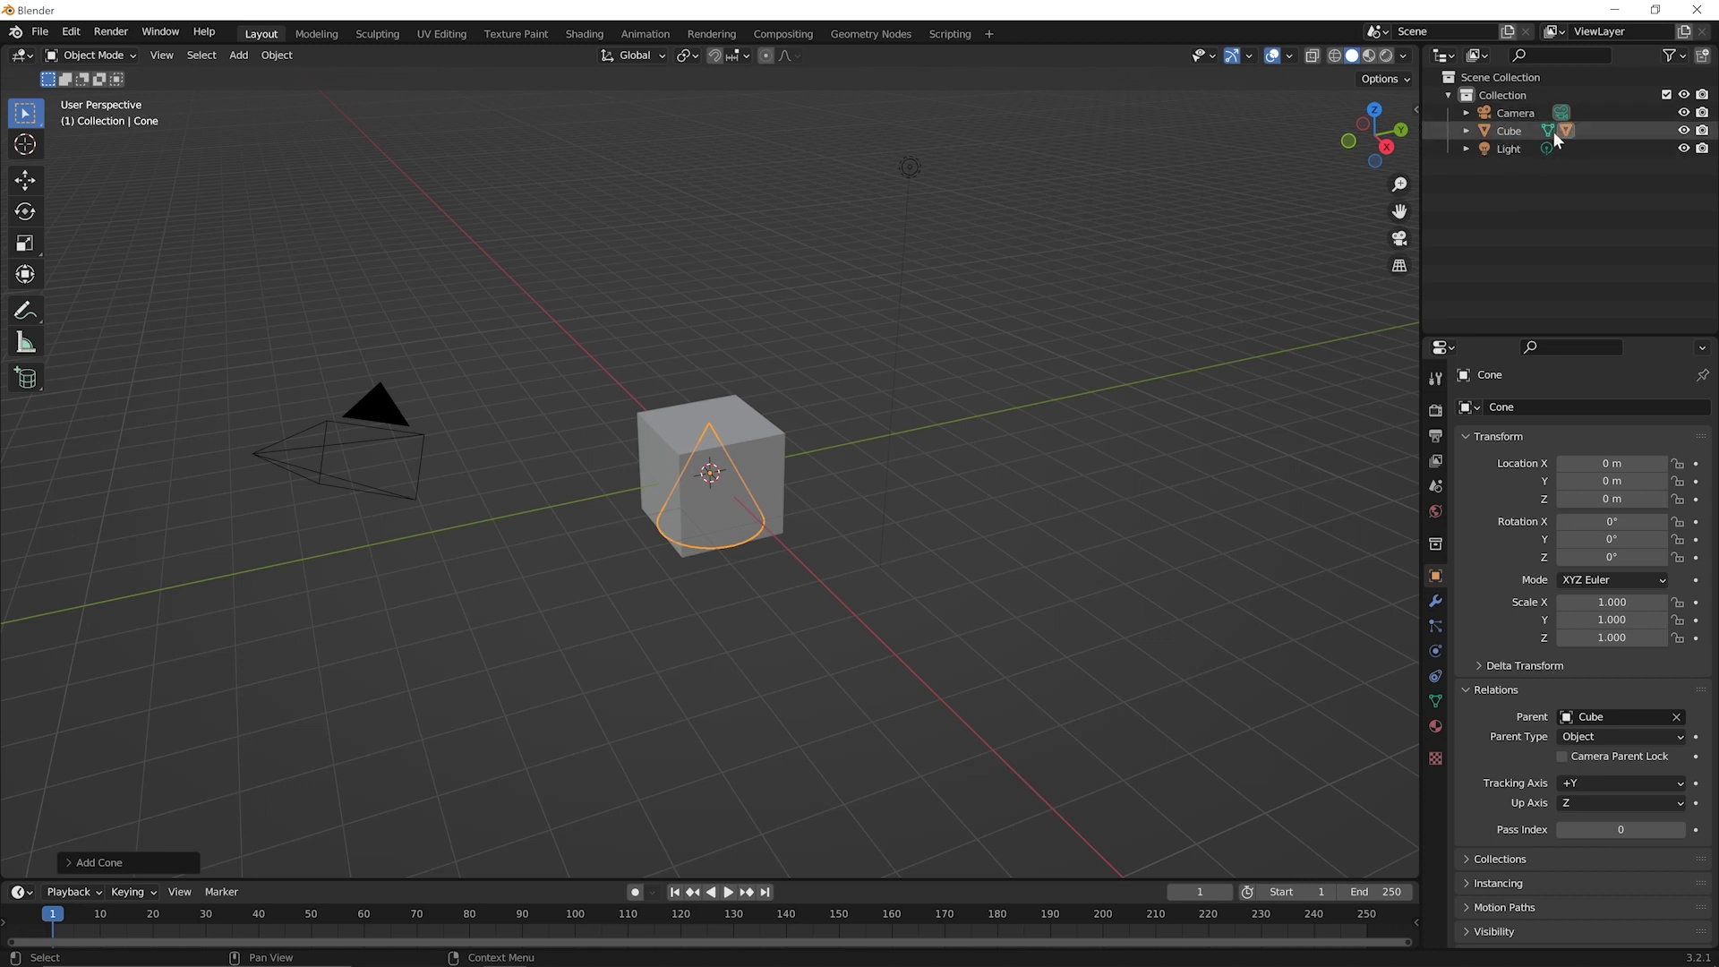
{"action": "left_click", "coordinate": [1465, 131]}
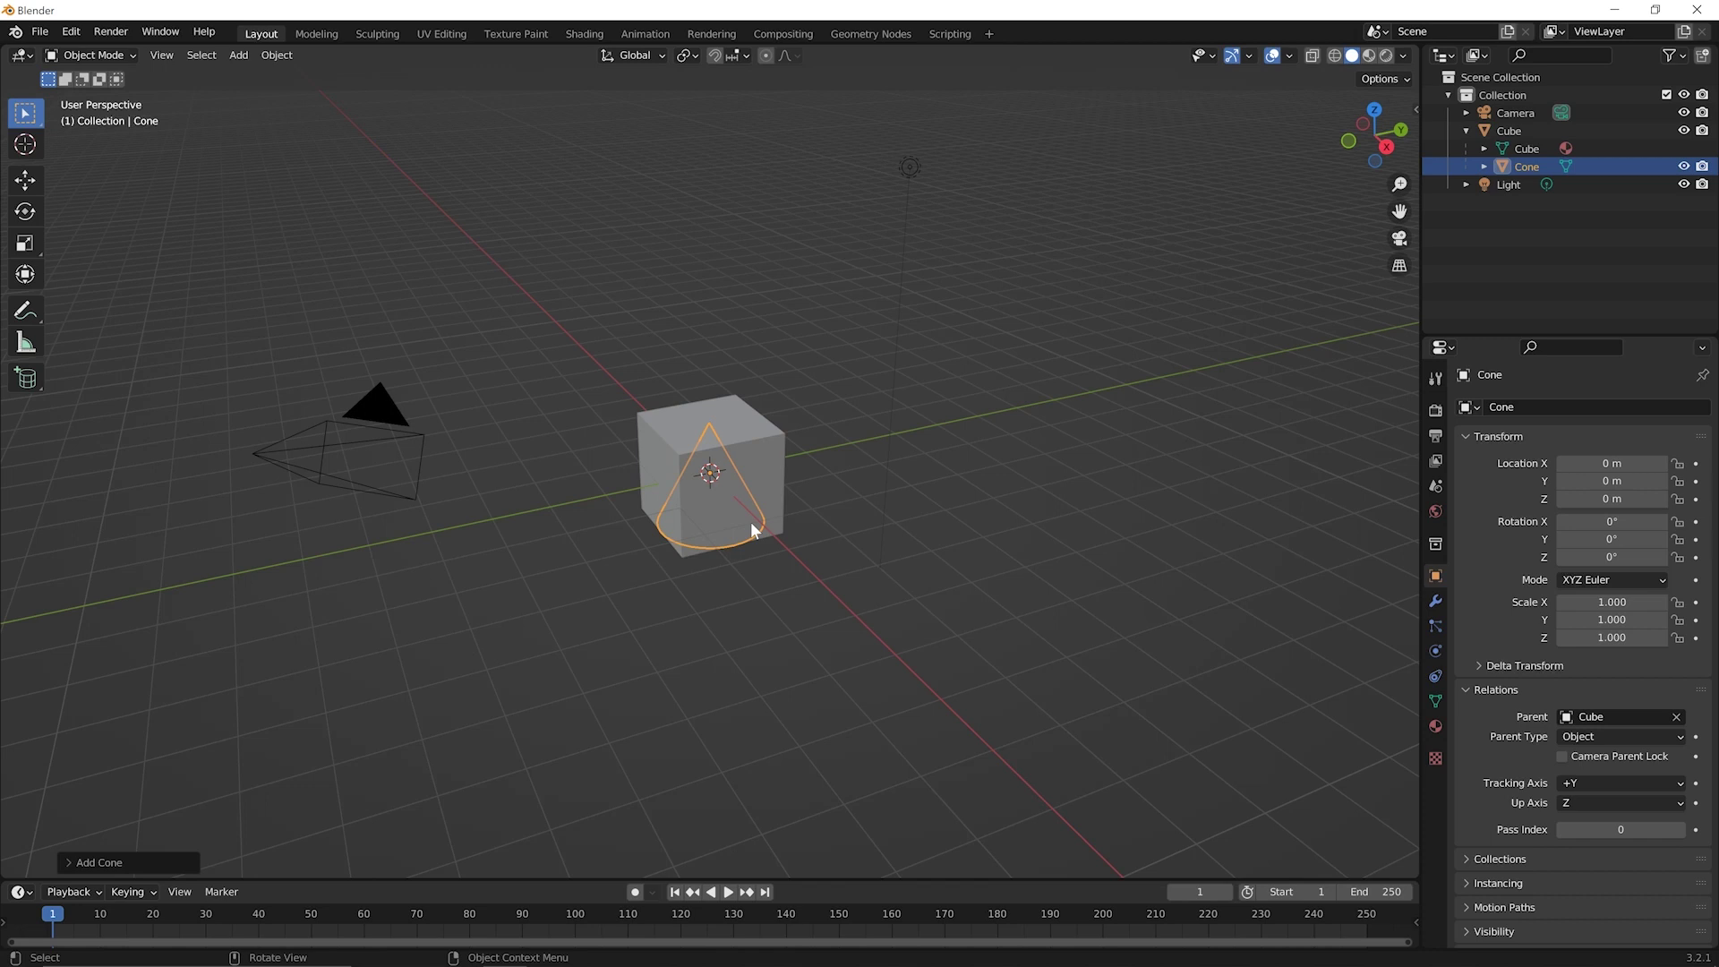
Raise the cone along Z to about 3.04 m above the cube.
{"action": "key", "text": "g"}
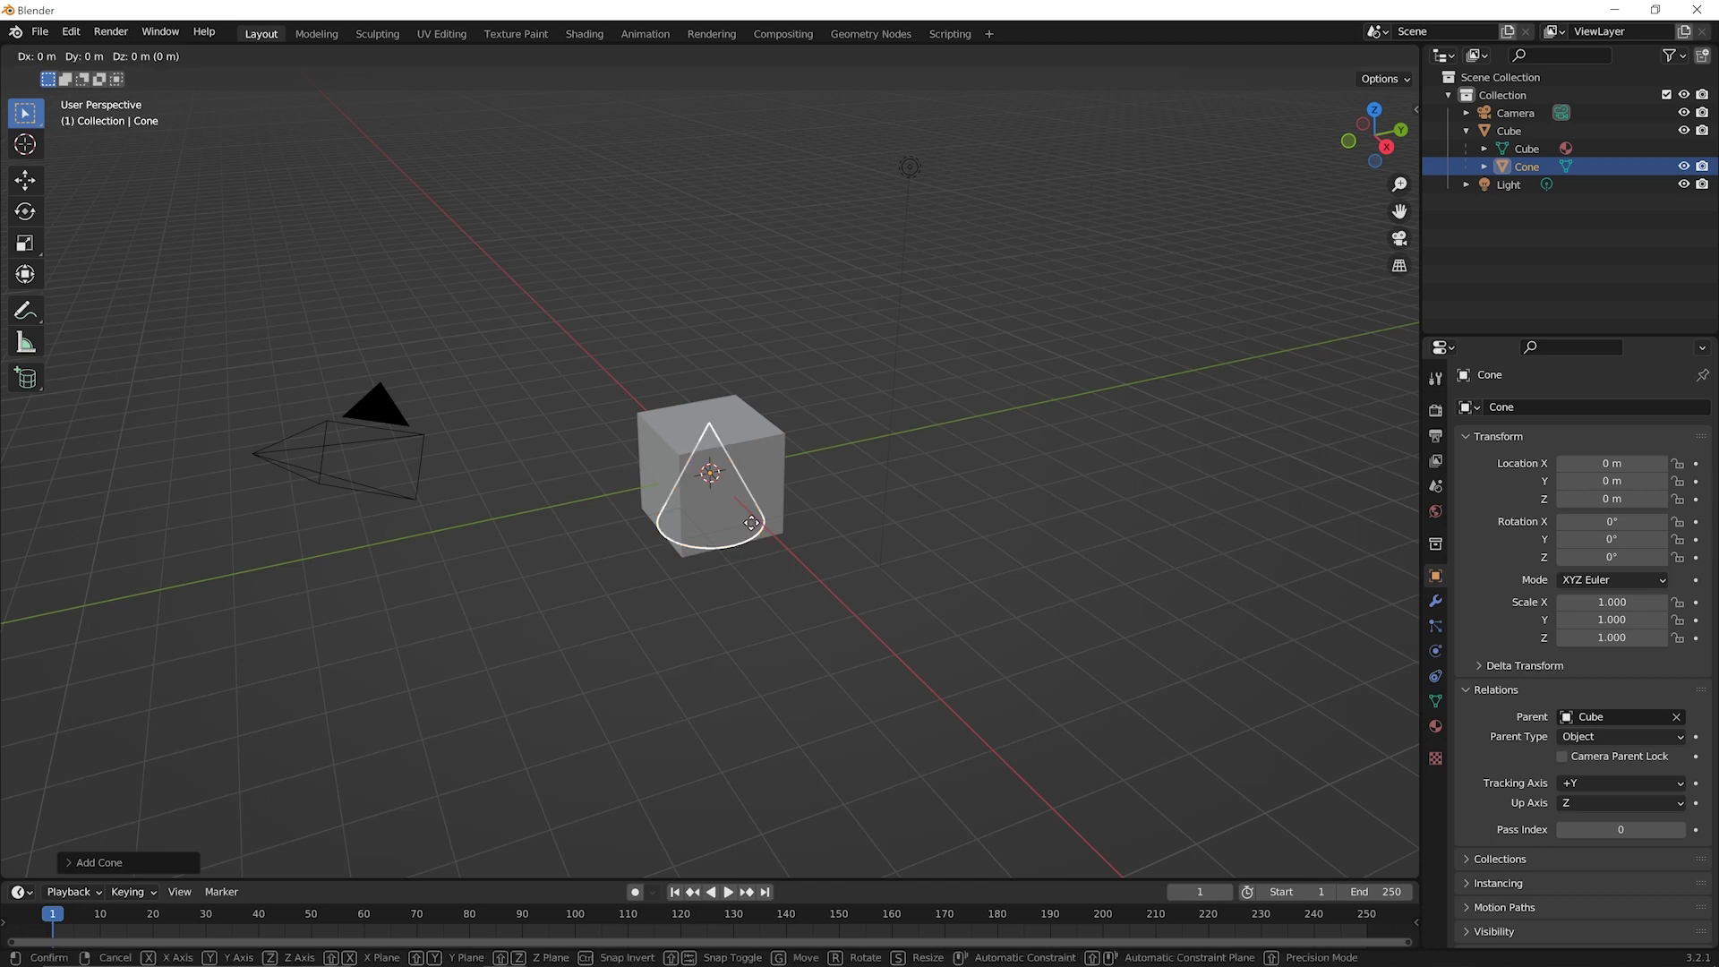
{"action": "key", "text": "z"}
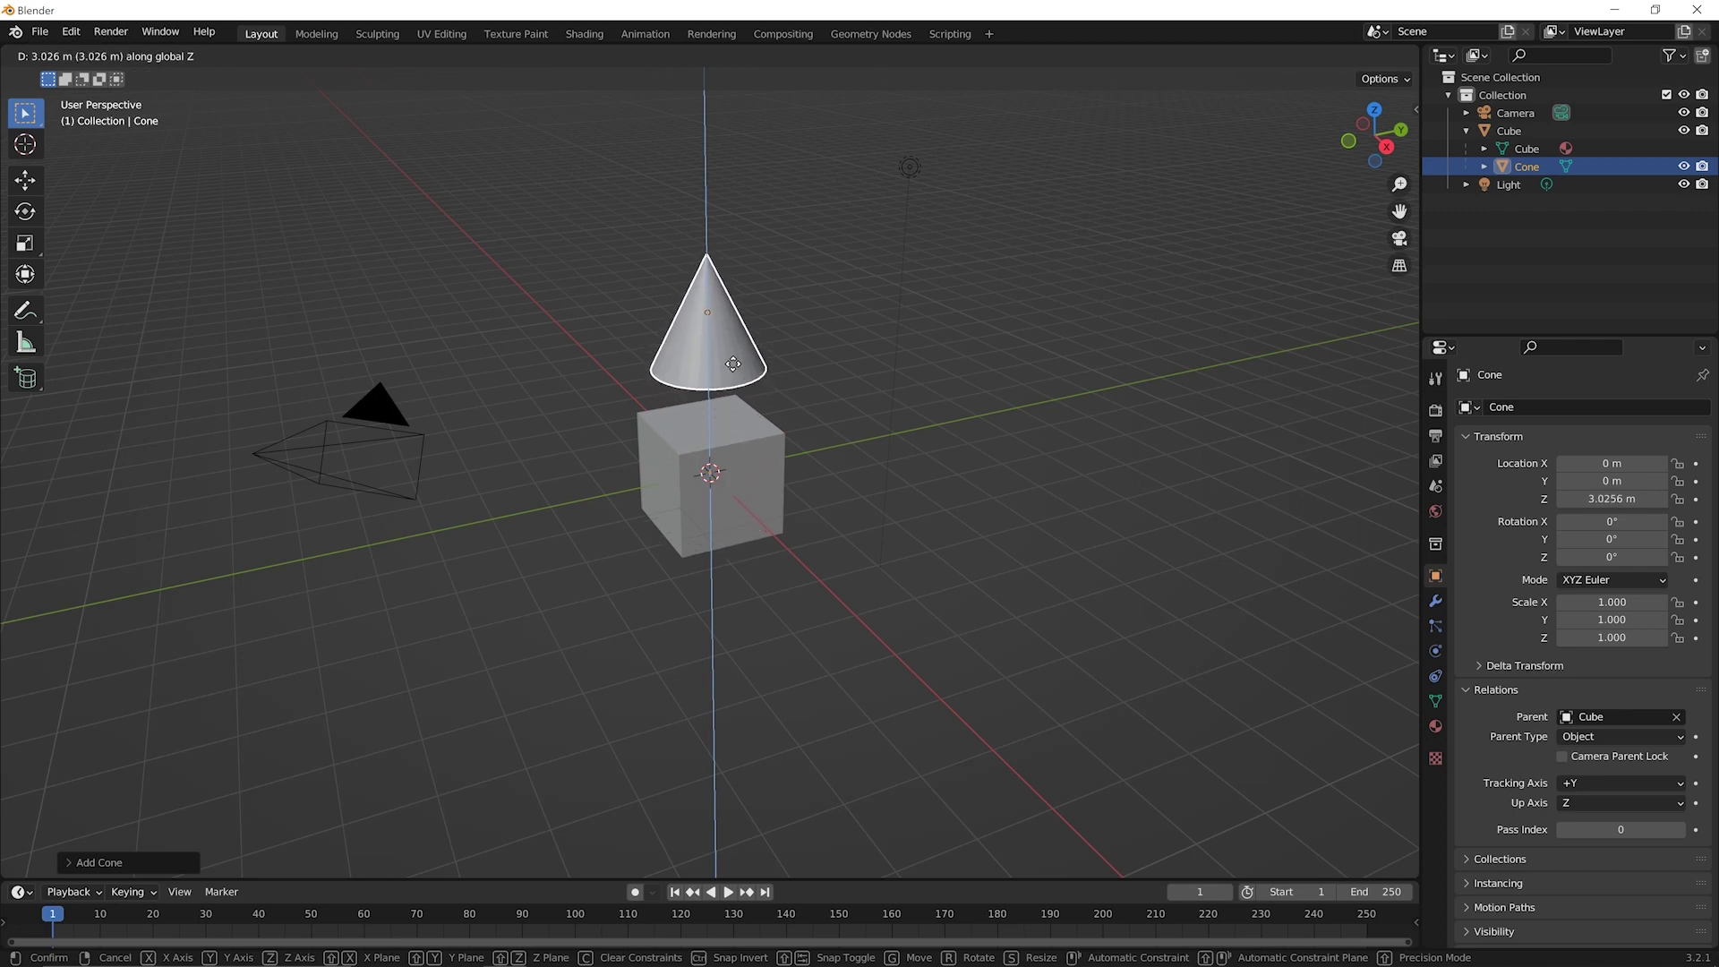
{"action": "left_click", "coordinate": [732, 362]}
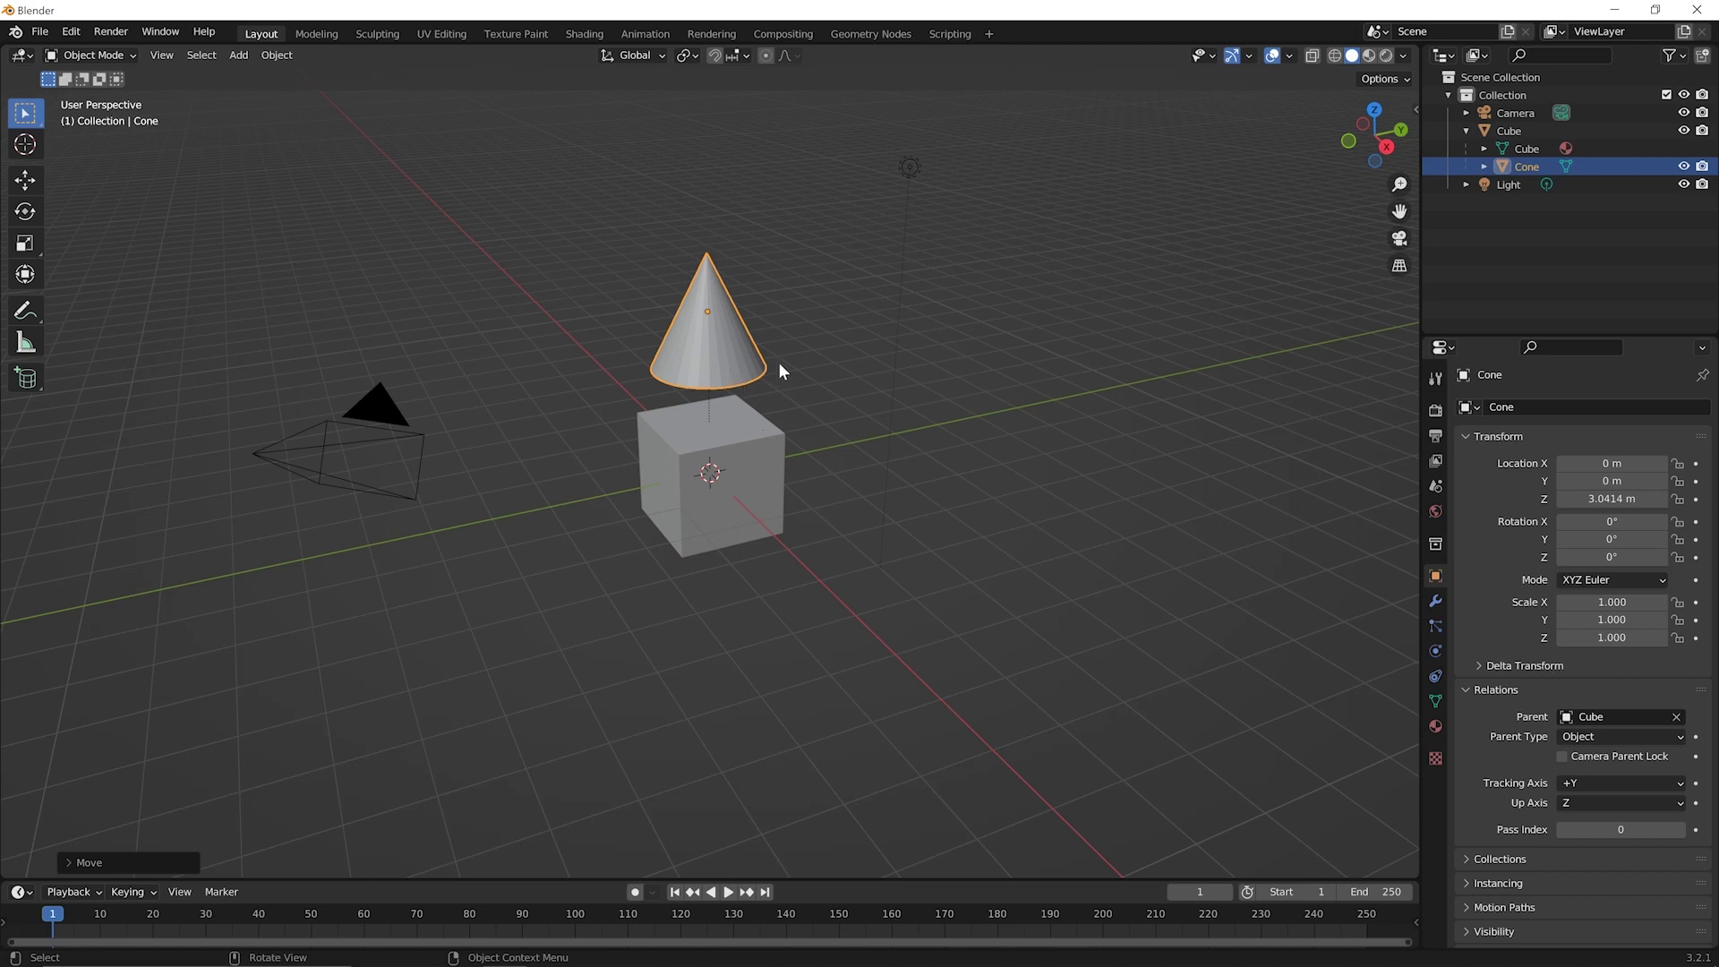
{"action": "left_click", "coordinate": [715, 56]}
Enable face snapping and drop the cone vertically onto the cube's top at Z 2 m.
{"action": "left_click", "coordinate": [739, 54]}
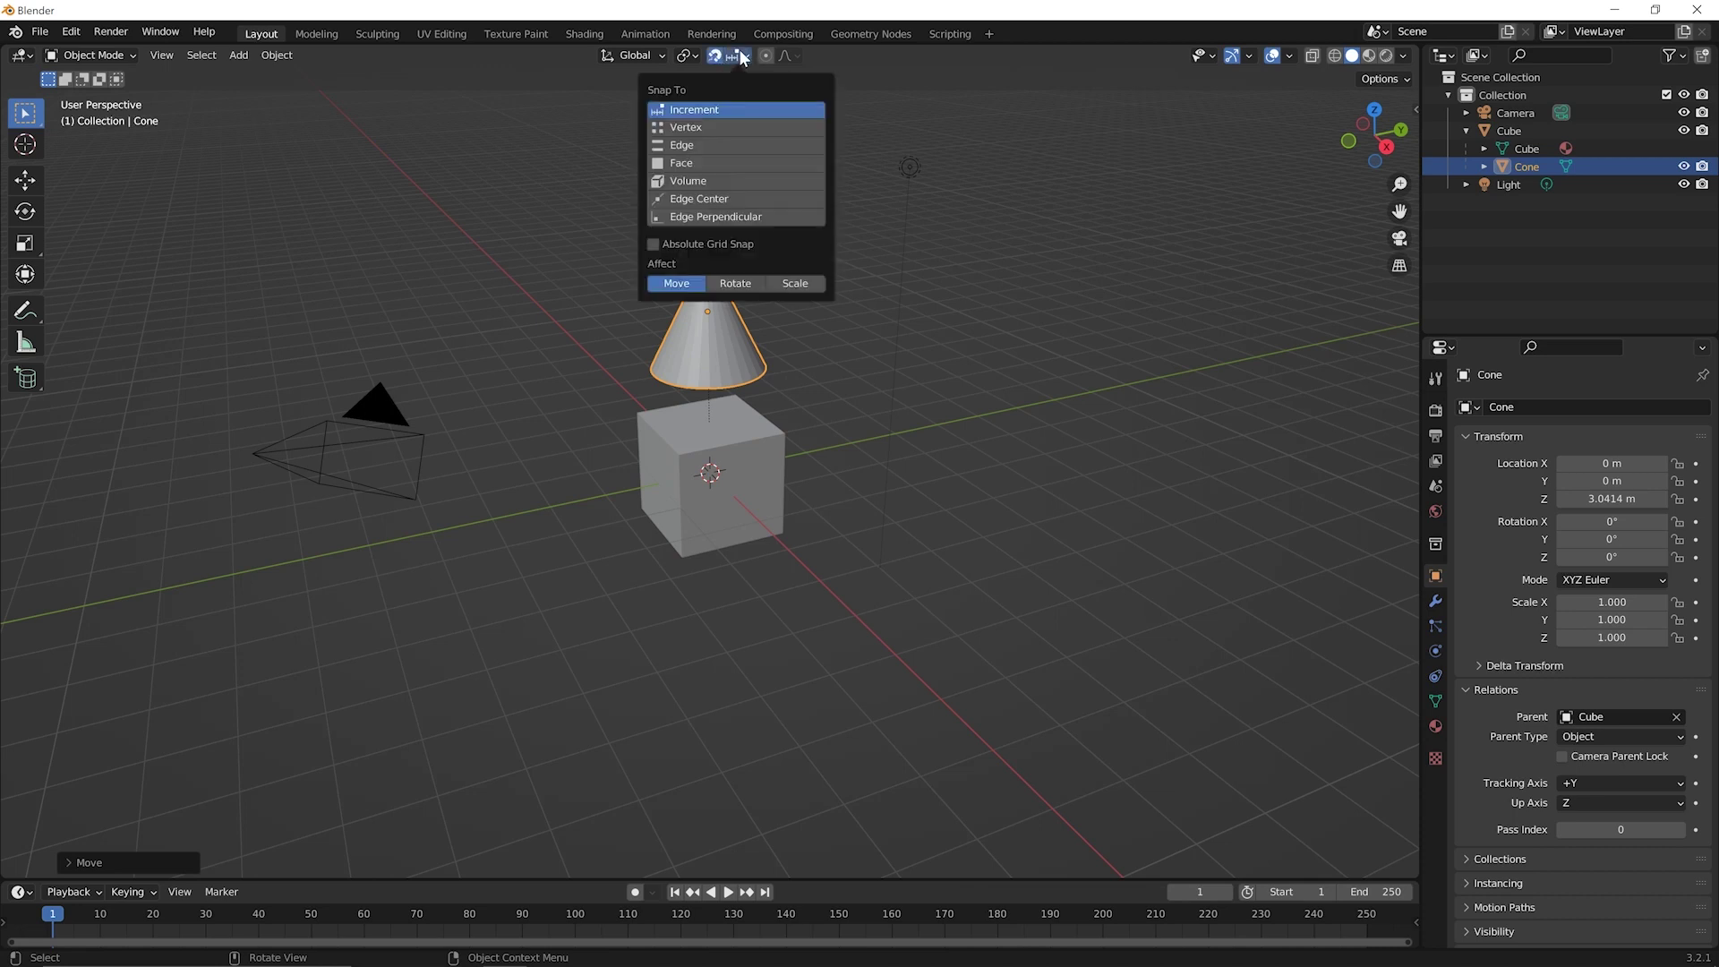
{"action": "left_click", "coordinate": [707, 163]}
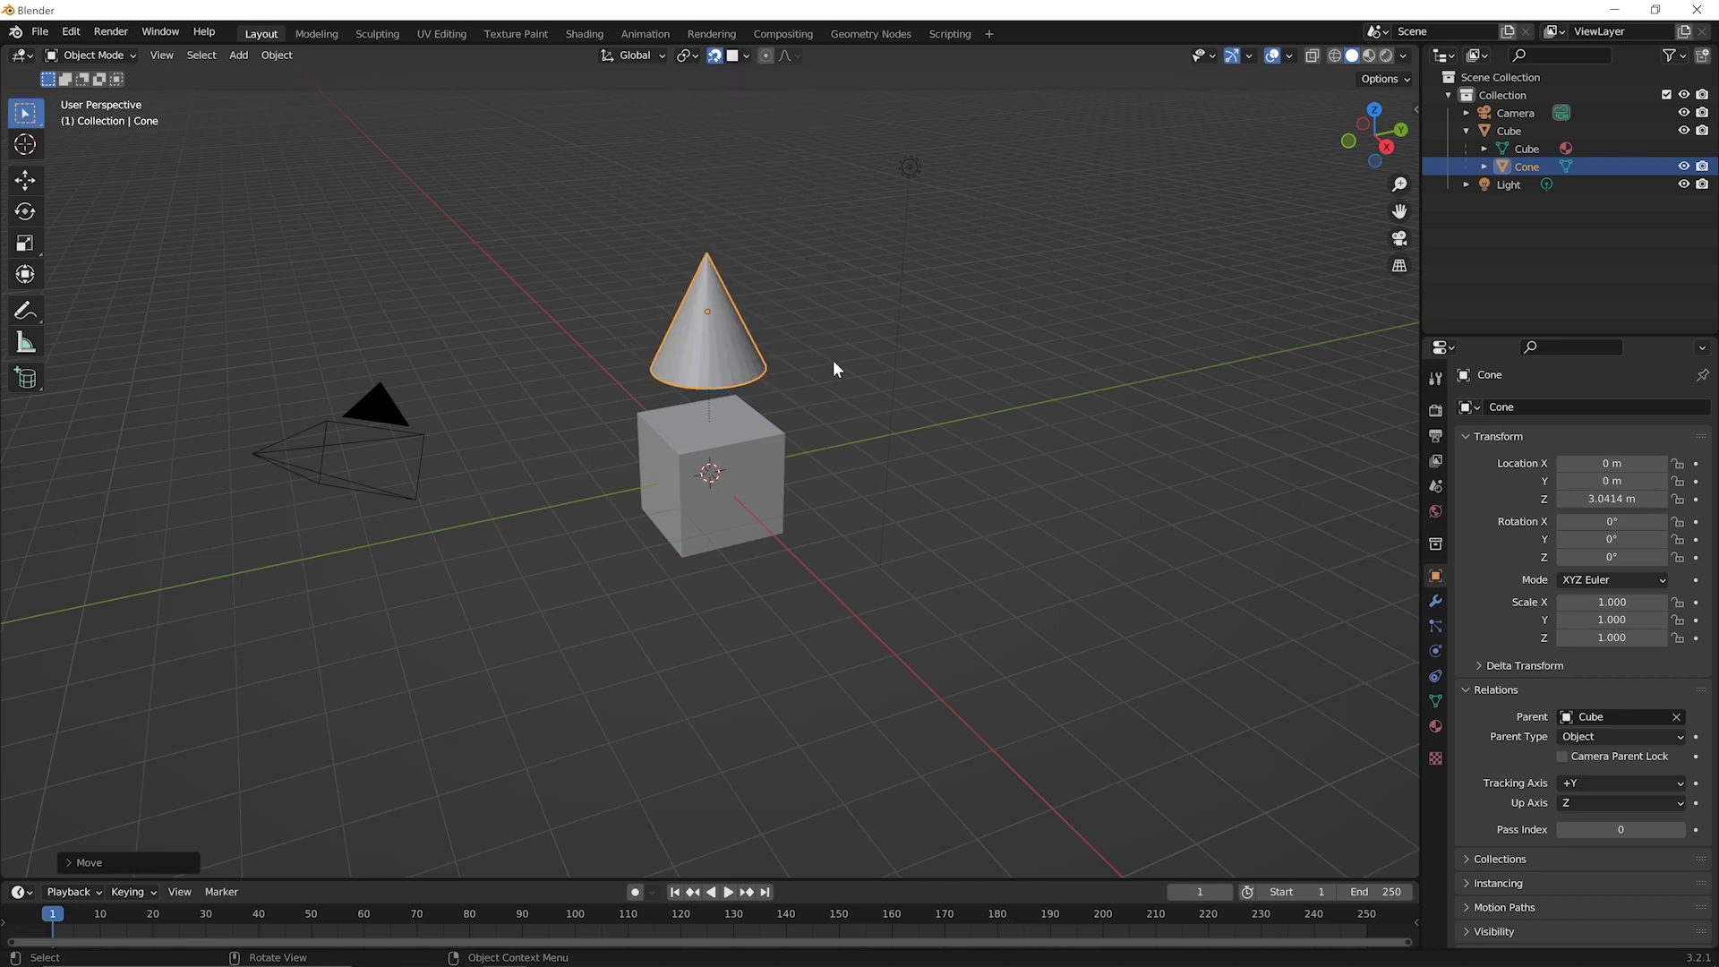
{"action": "key", "text": "g"}
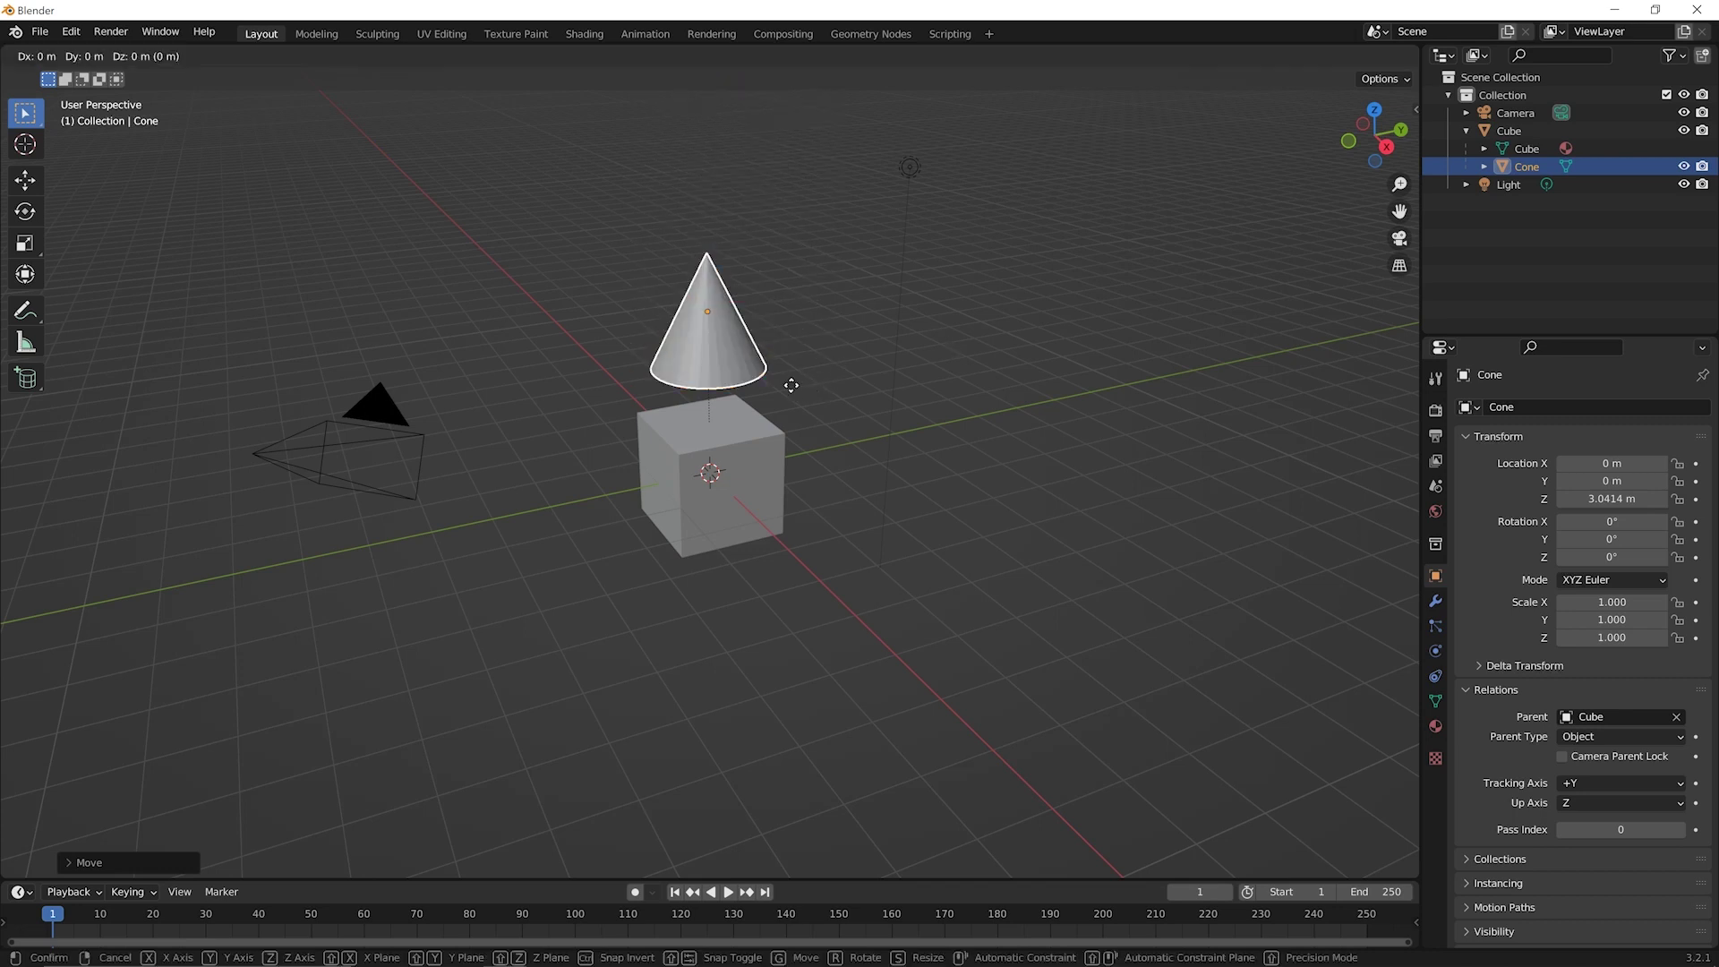
{"action": "key", "text": "z"}
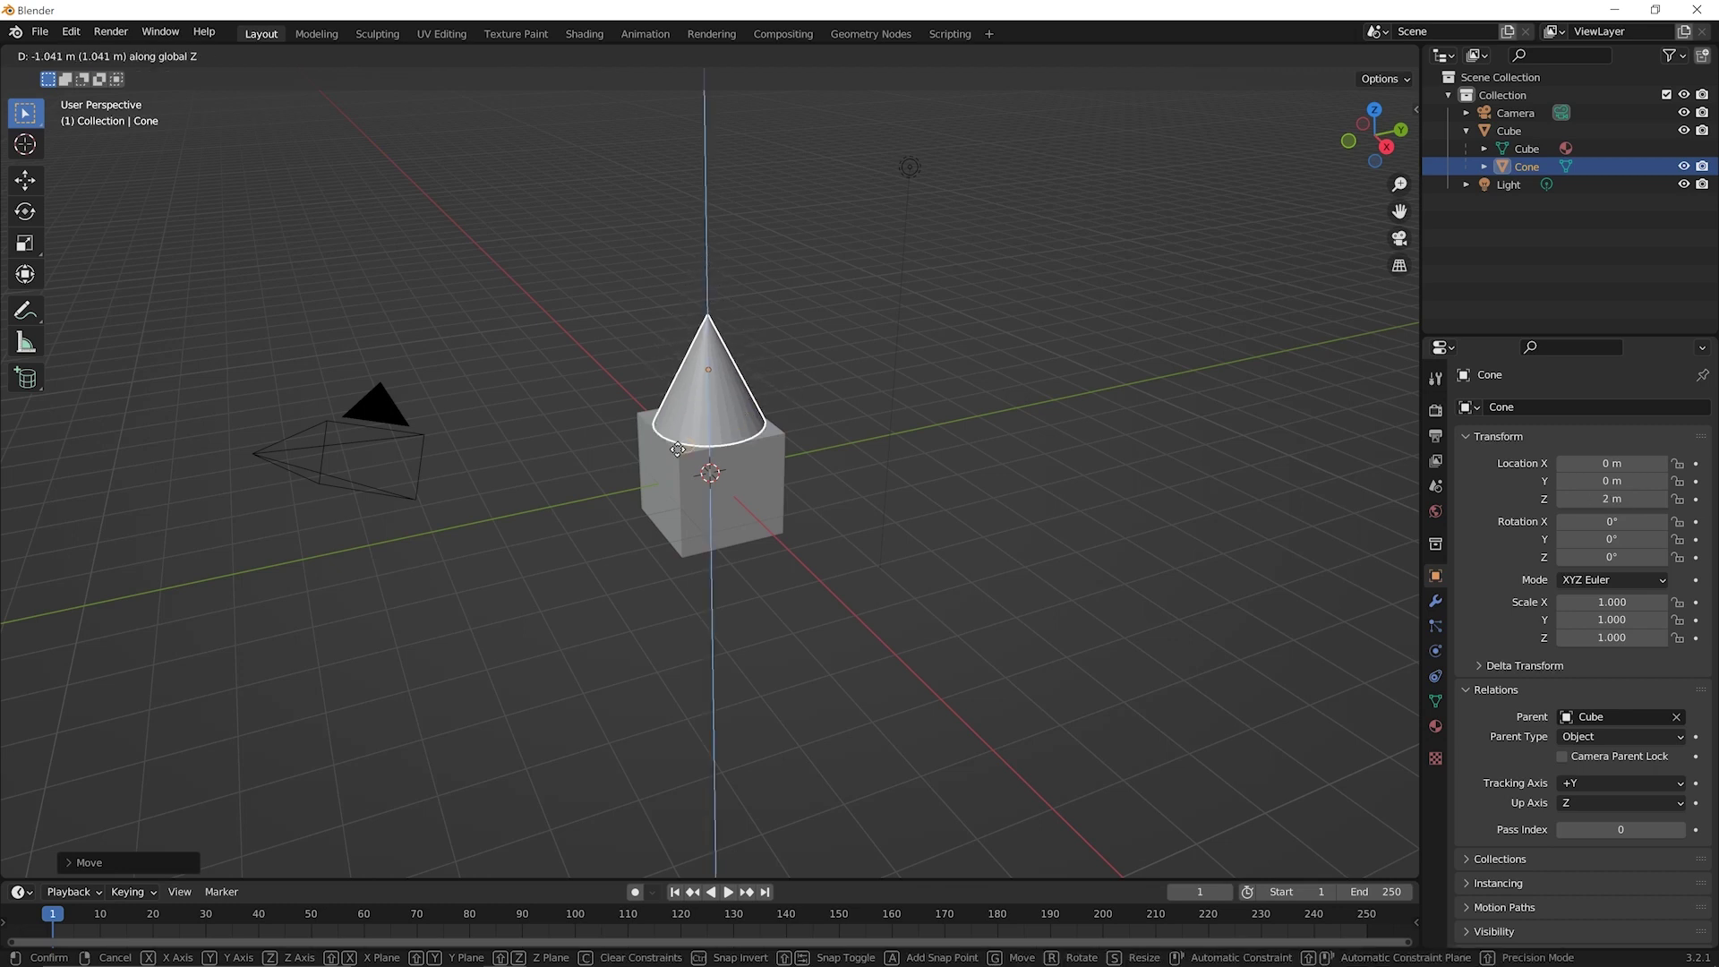
{"action": "left_click", "coordinate": [688, 447]}
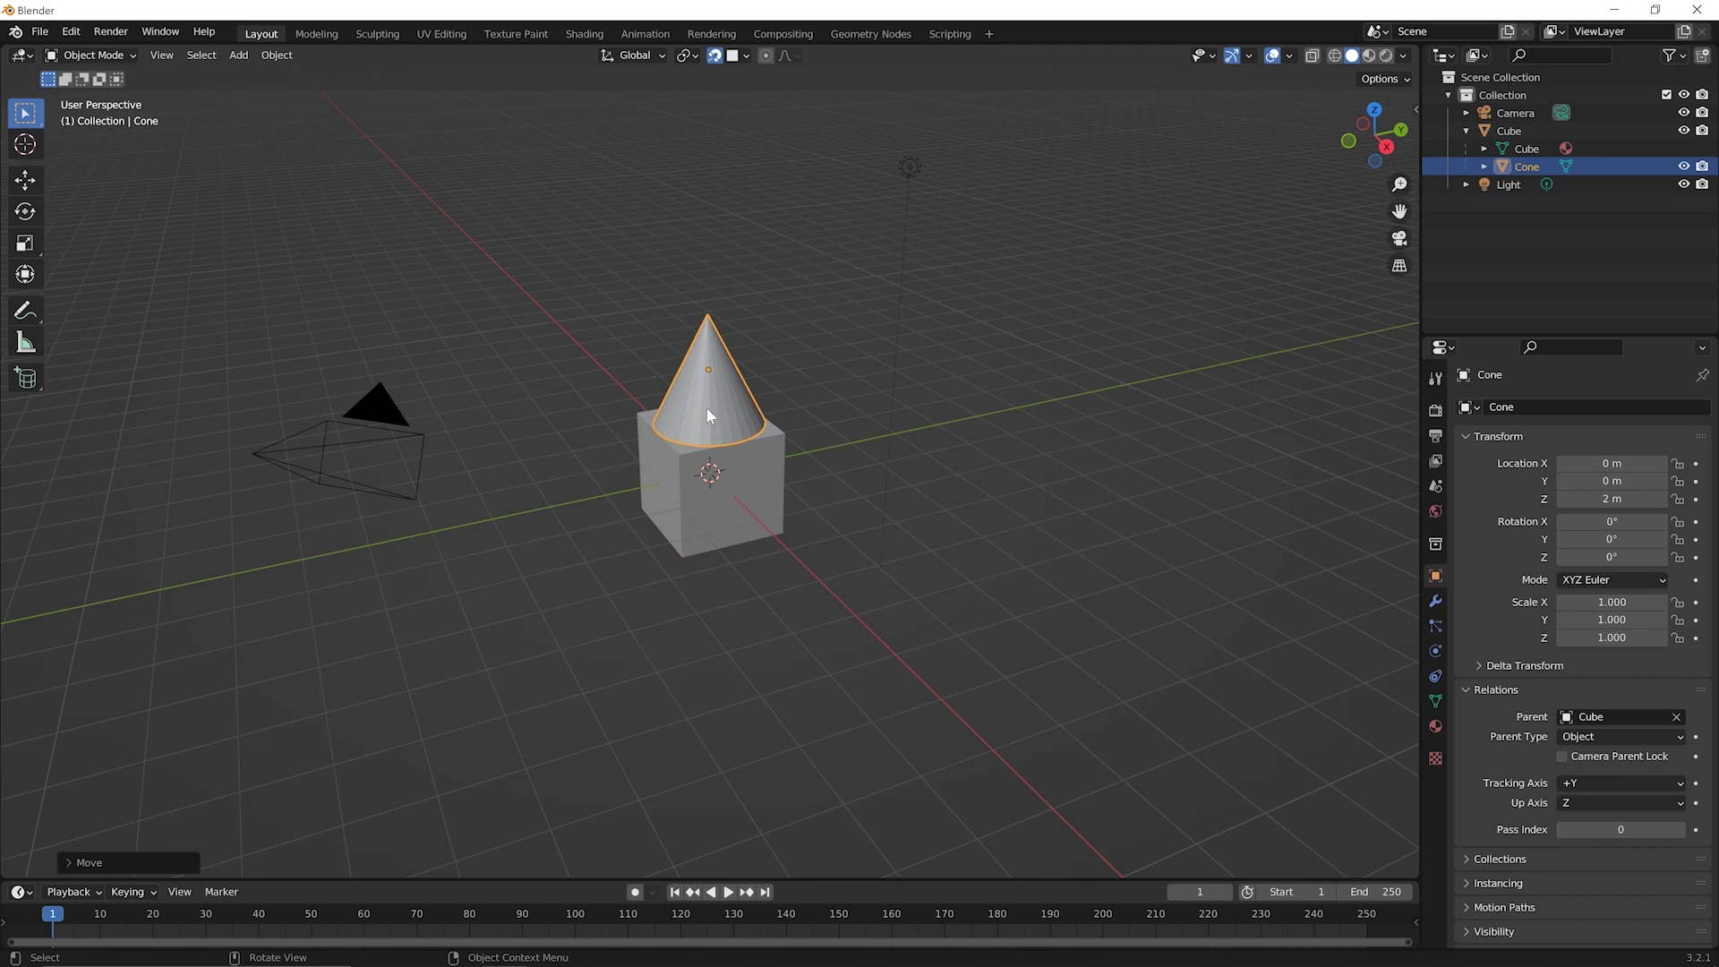
Move, slightly tilt and scale the cube to 1.165, carrying its child cone along.
{"action": "left_click", "coordinate": [748, 484]}
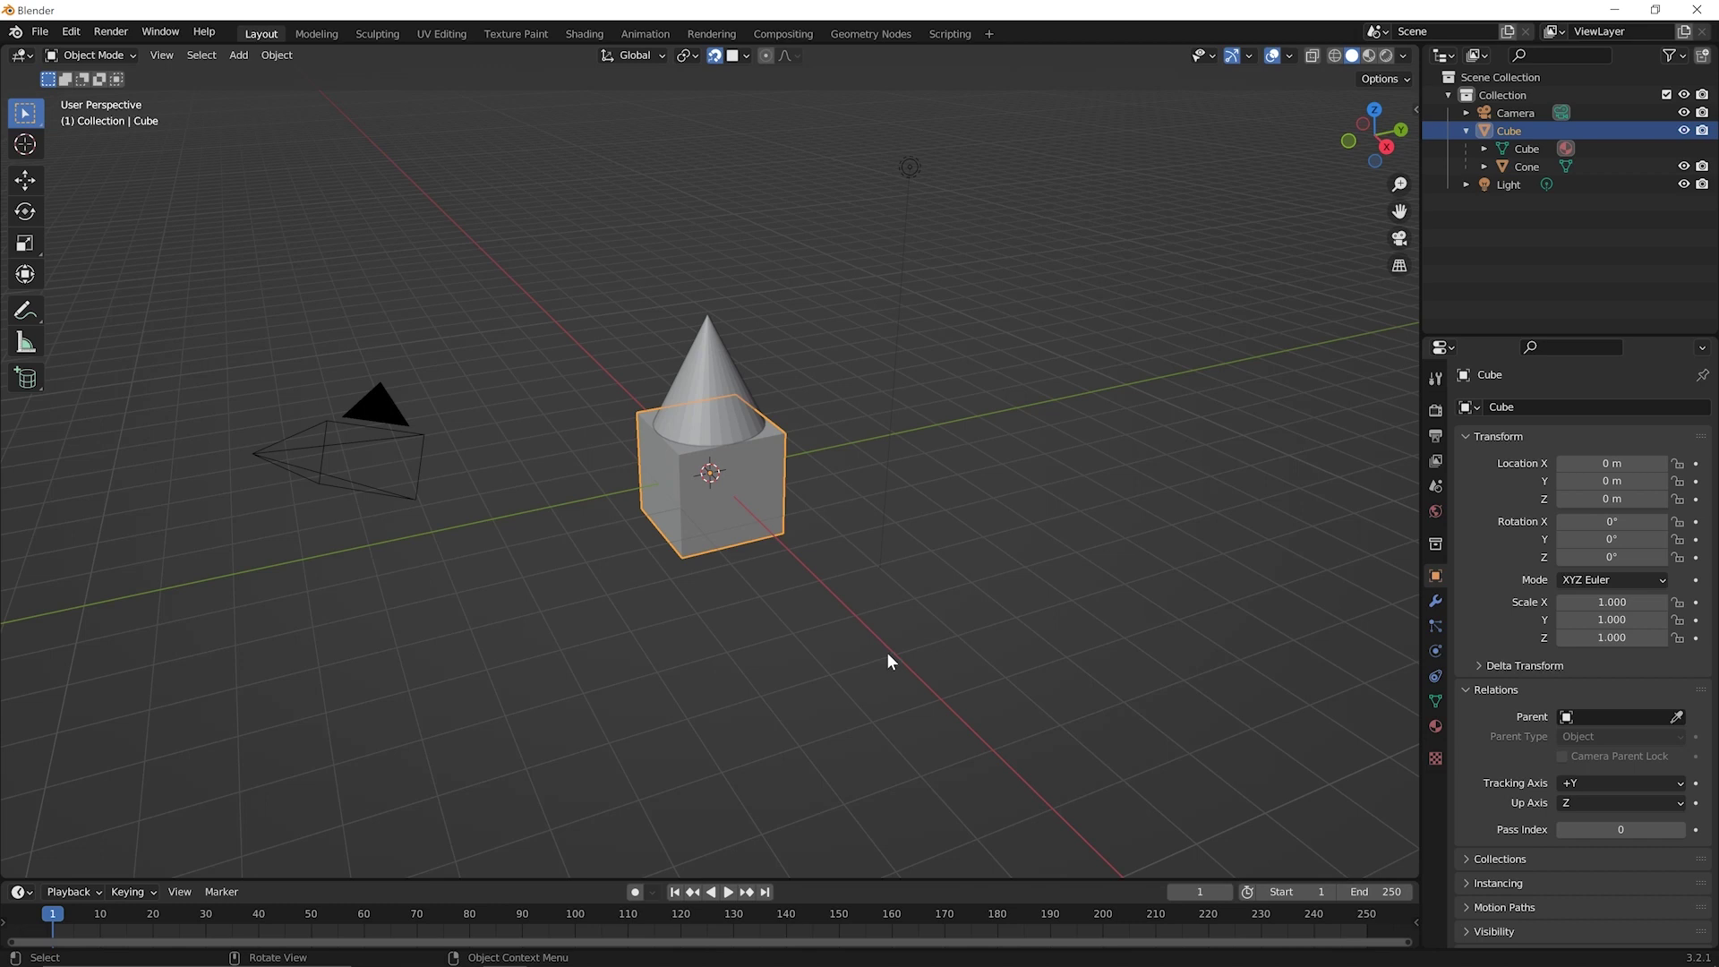
{"action": "key", "text": "g"}
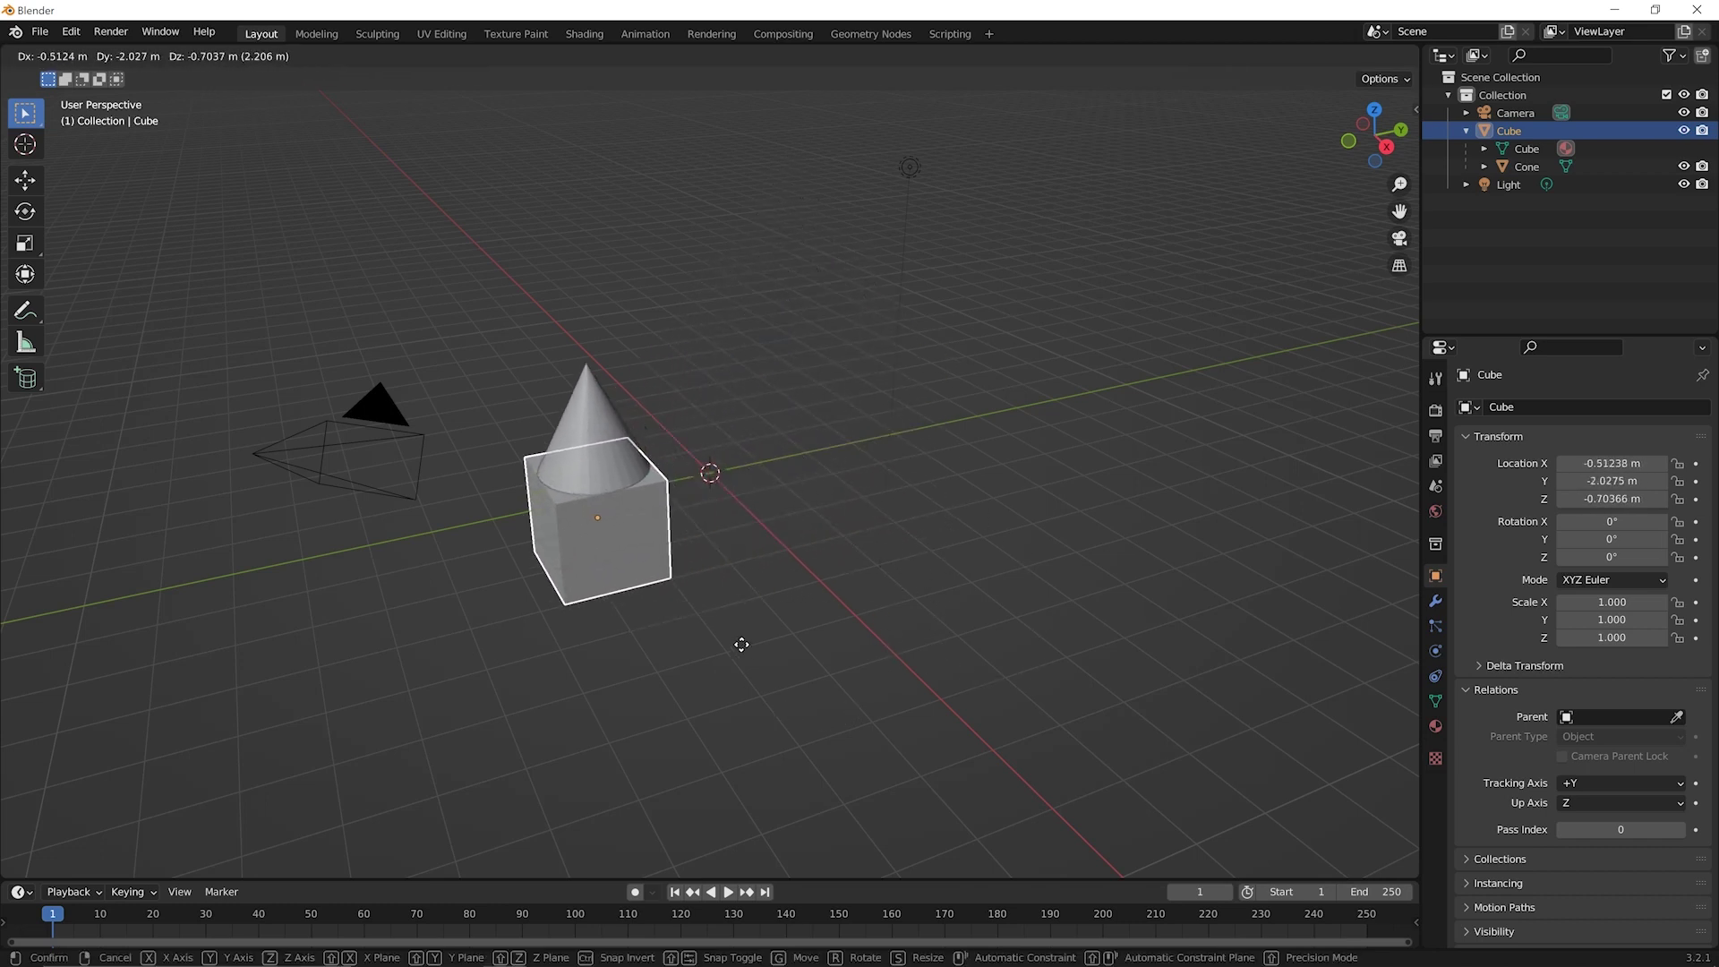
{"action": "left_click", "coordinate": [907, 658]}
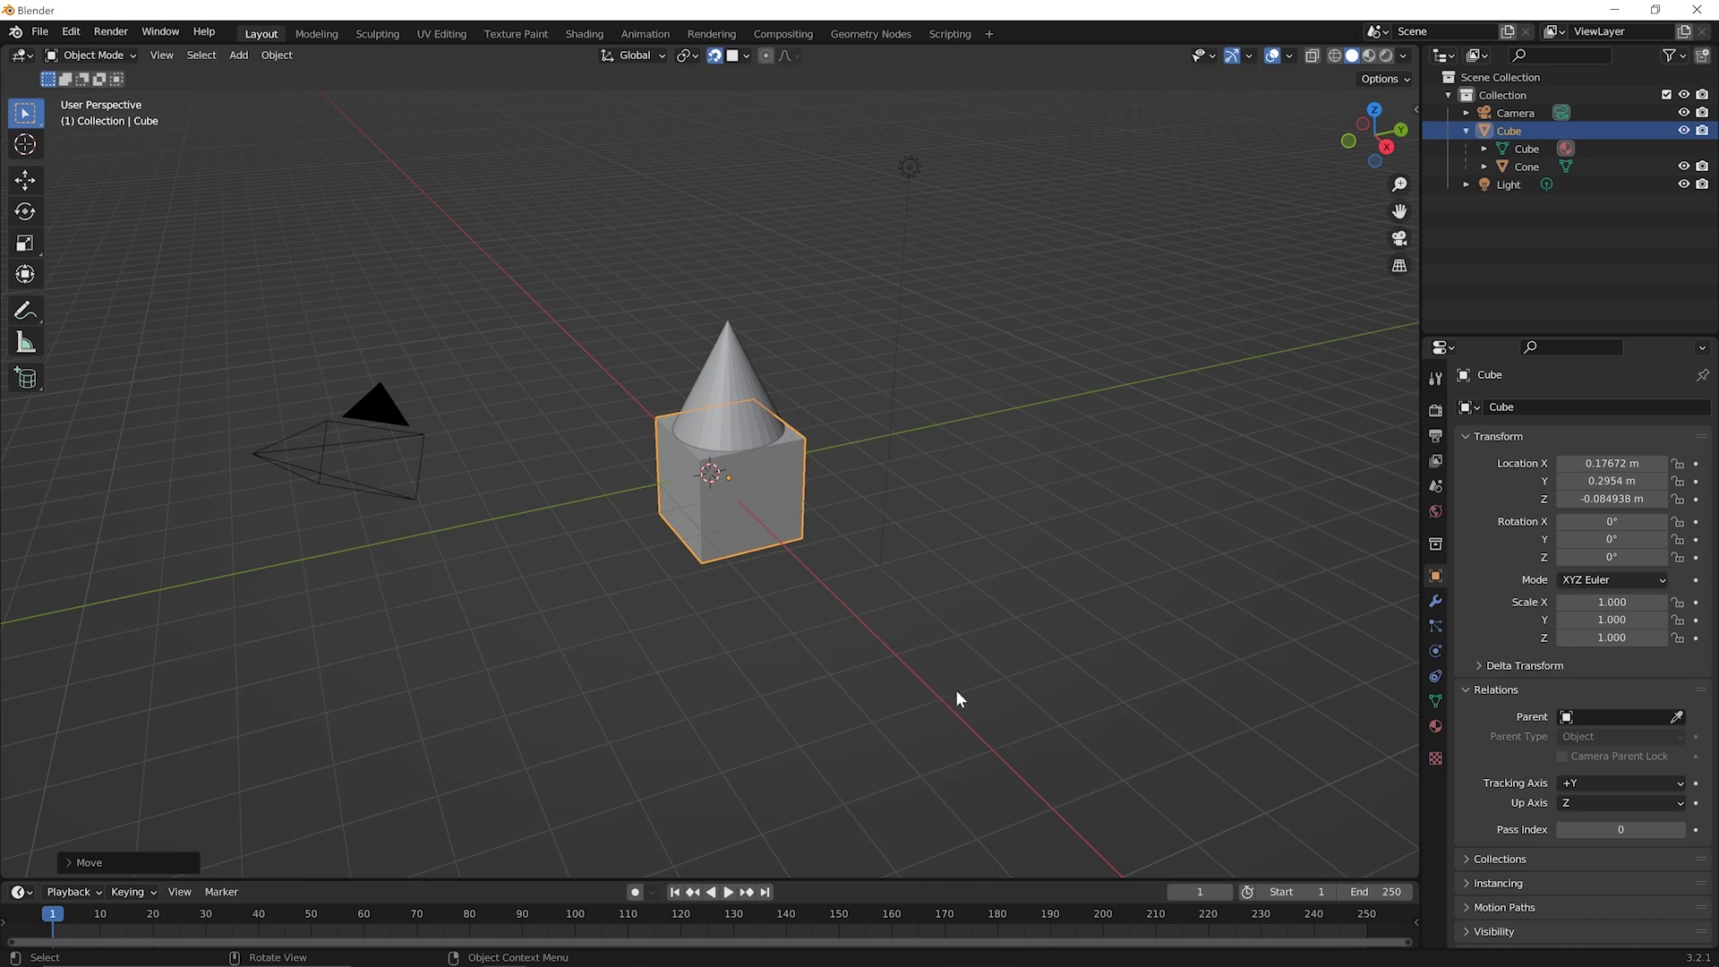
{"action": "key", "text": "r"}
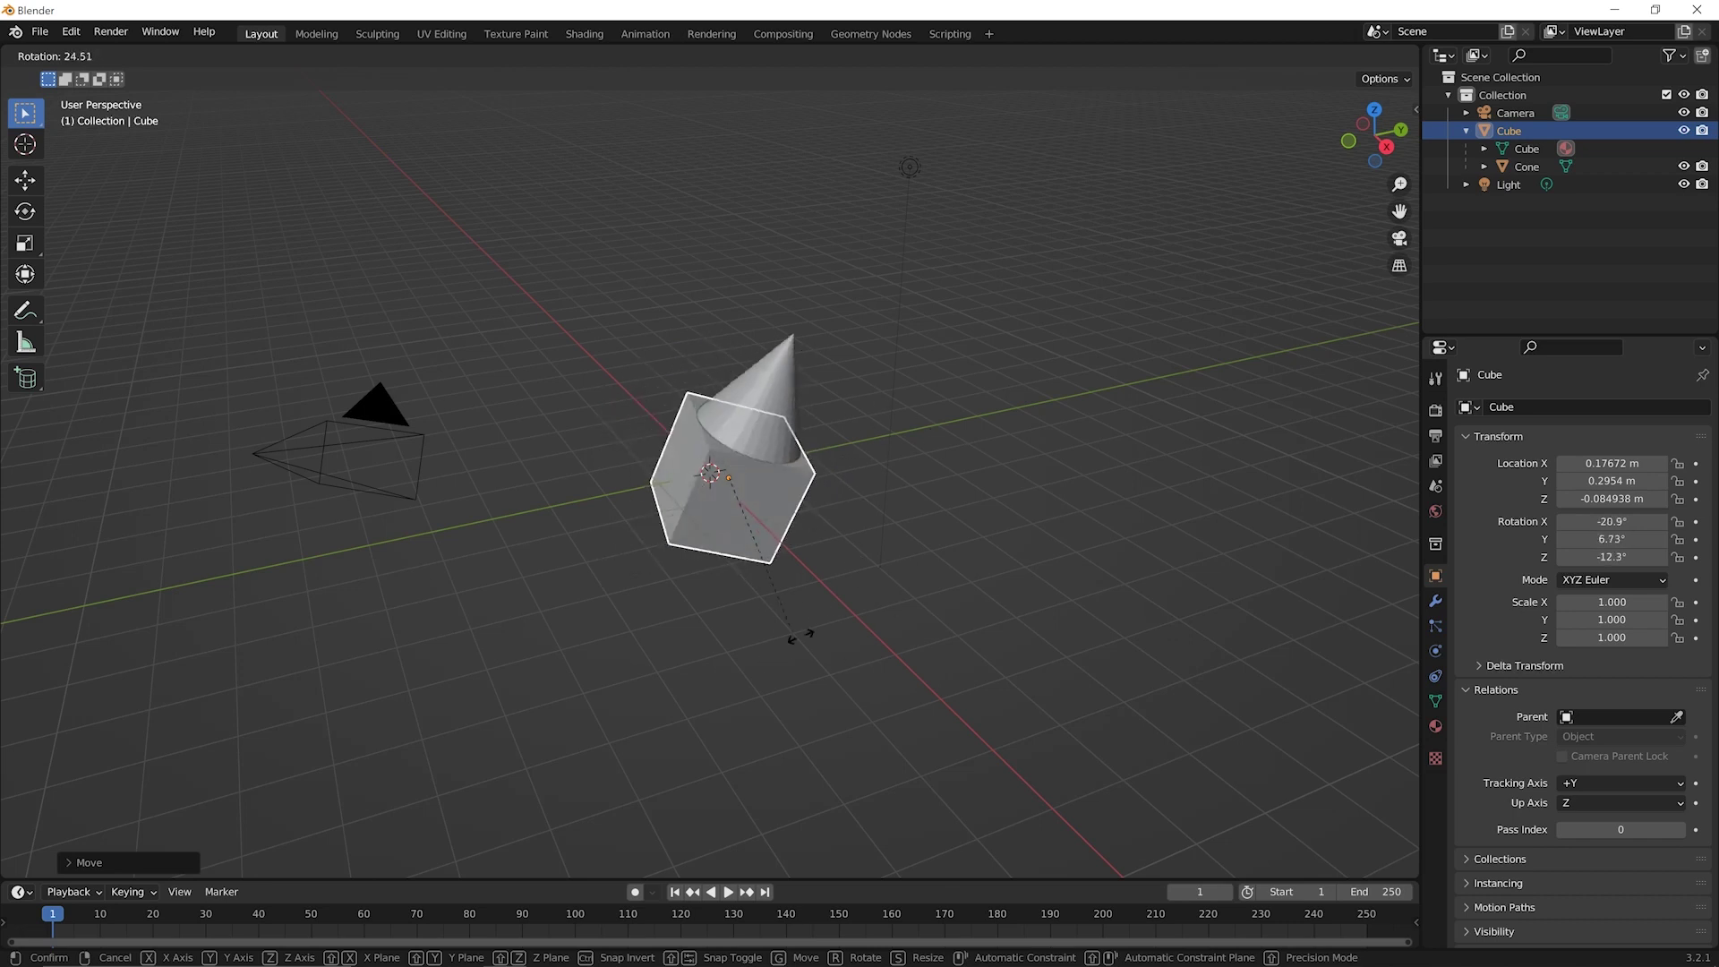
{"action": "left_click", "coordinate": [846, 626]}
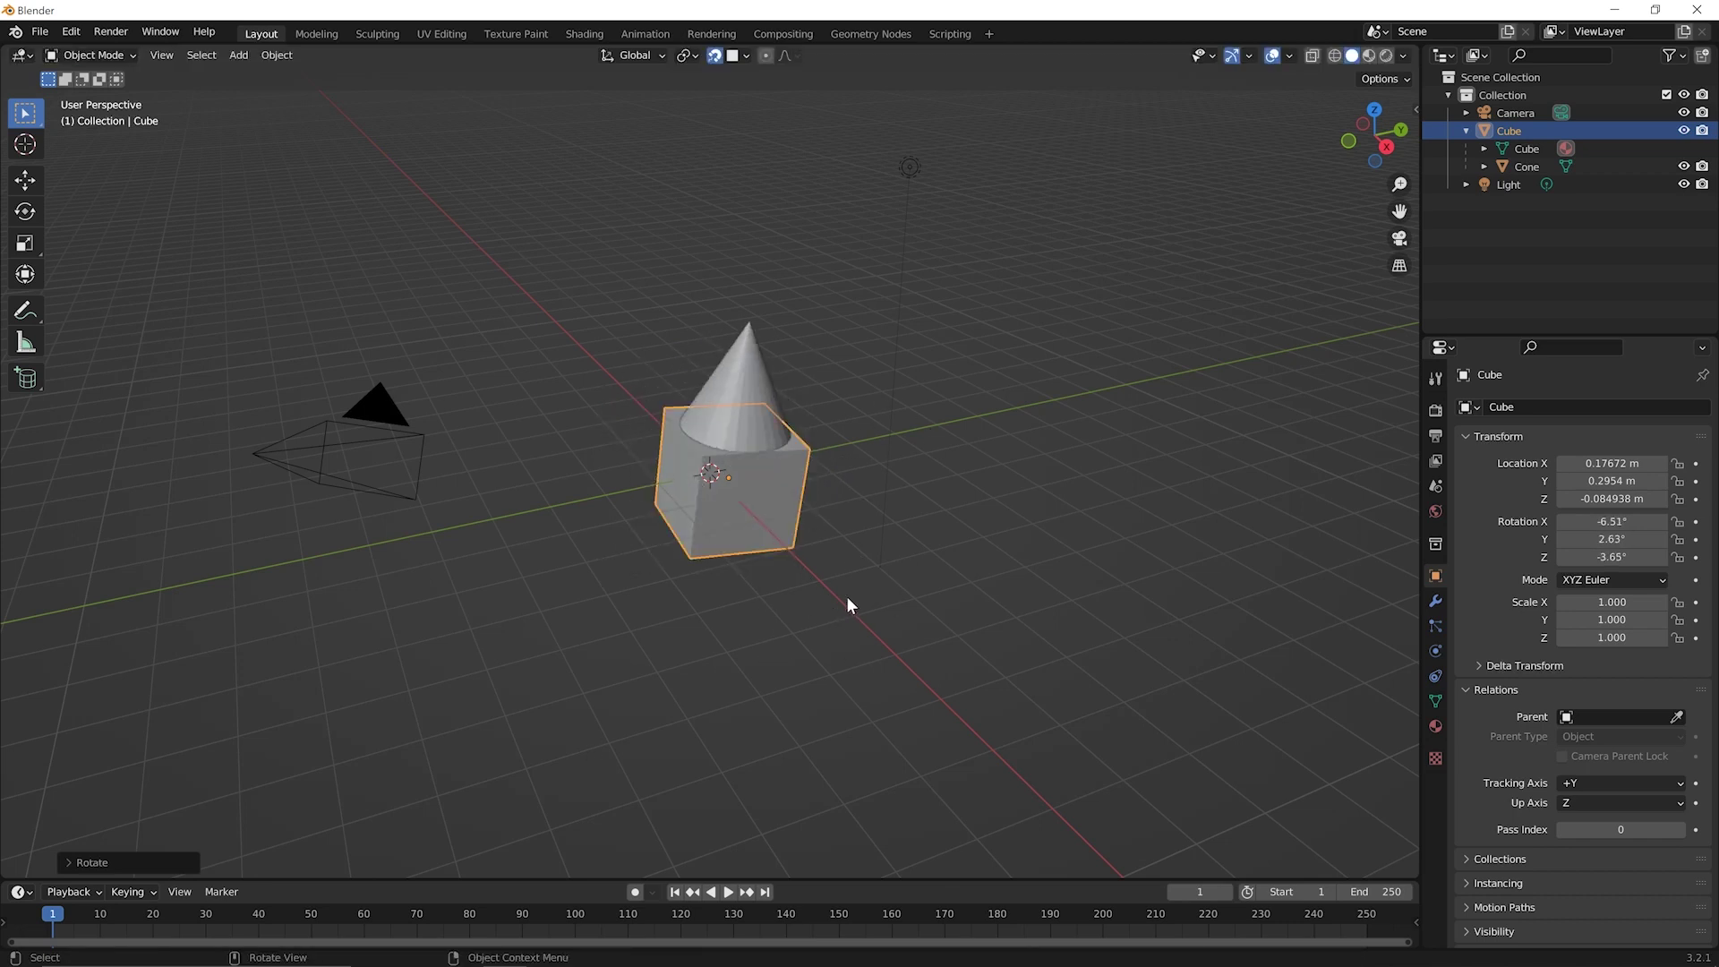
{"action": "key", "text": "s"}
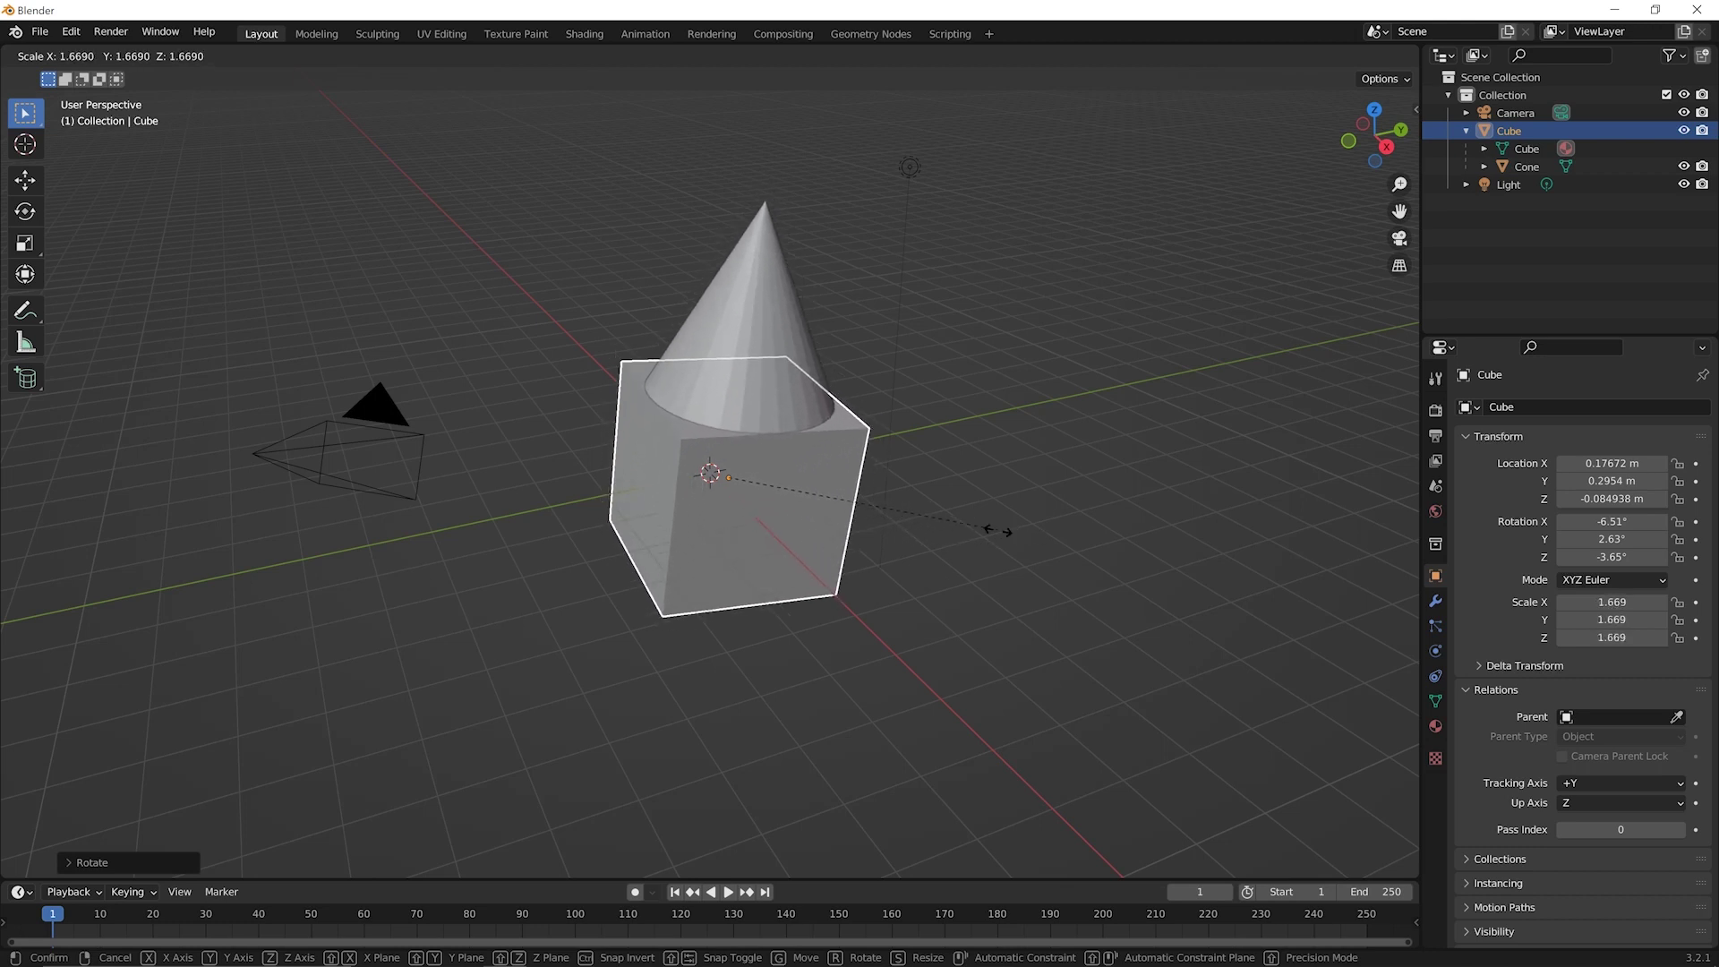
{"action": "left_click", "coordinate": [913, 550]}
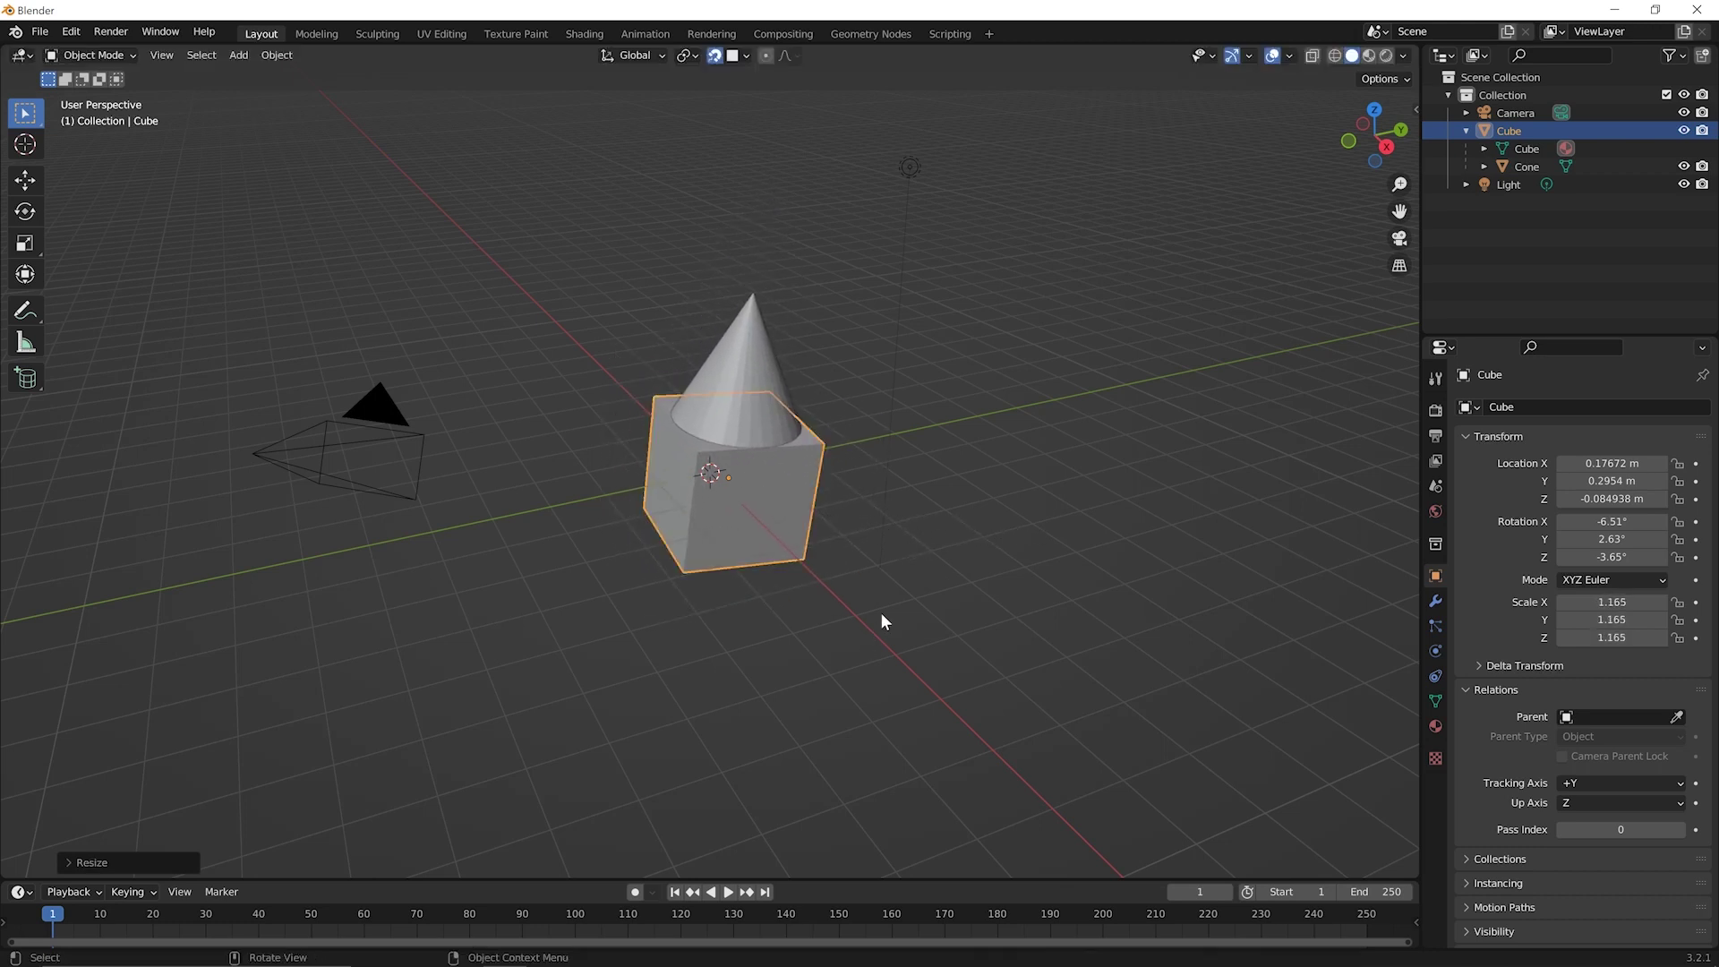
{"action": "left_click", "coordinate": [750, 326]}
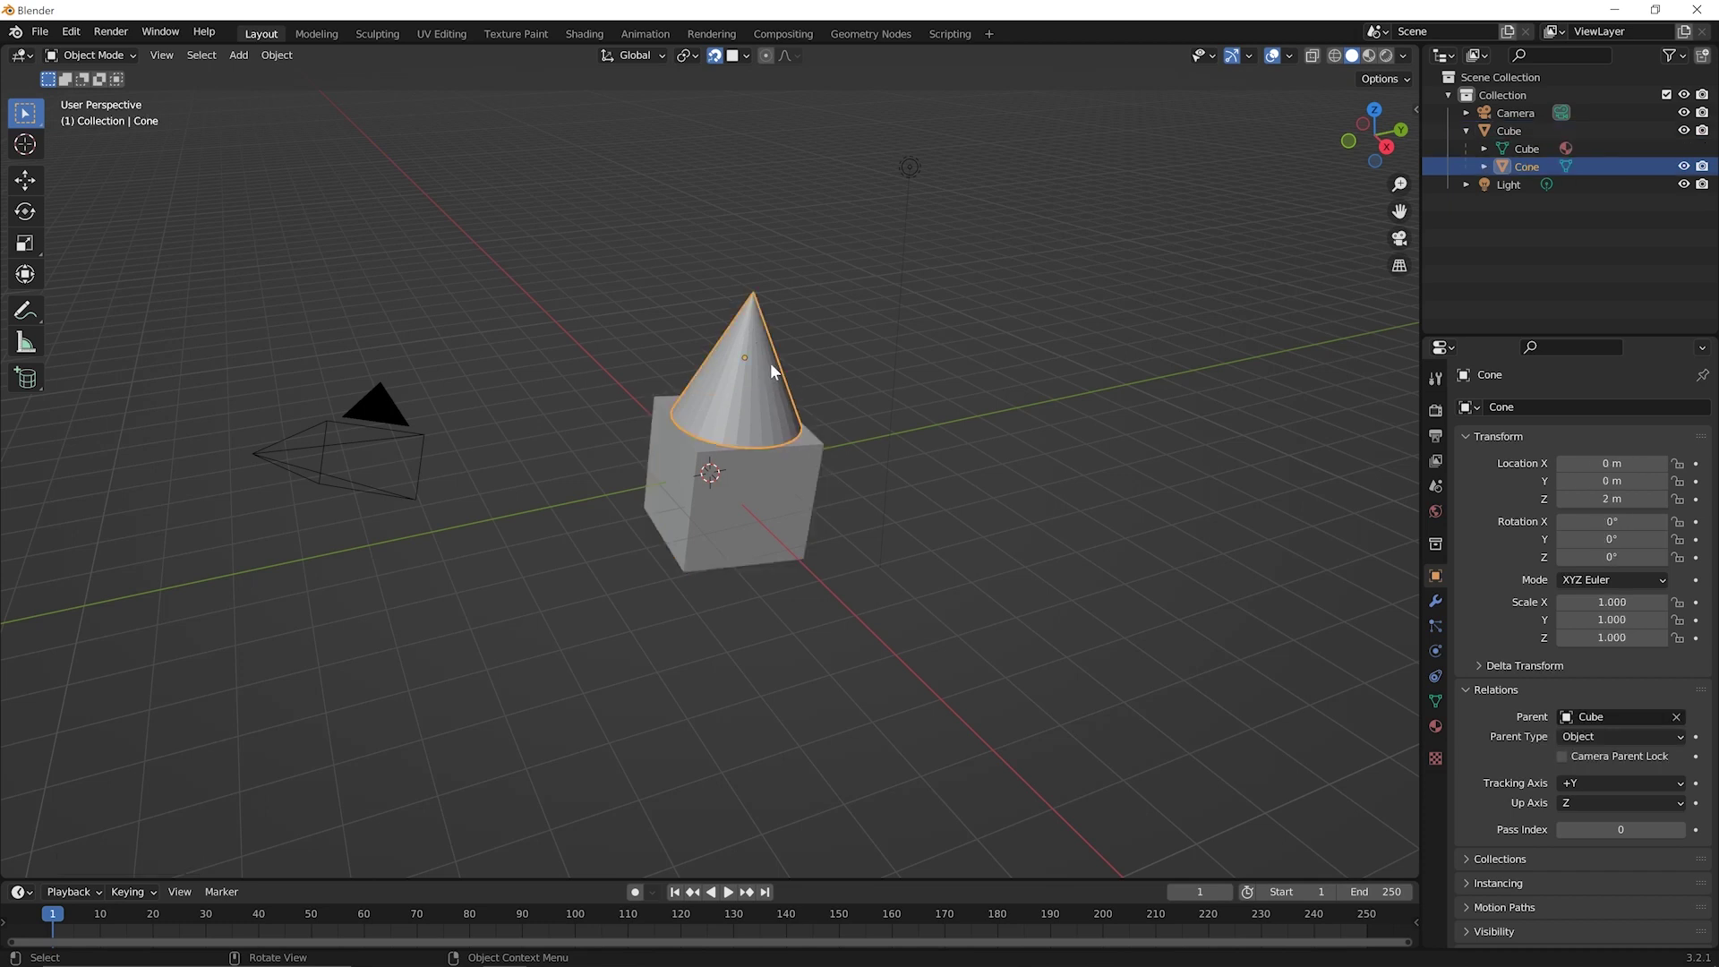
Scale the cone to 0.525, tilt it, and reposition it just above the cube at Z 2.0518 m.
{"action": "key", "text": "s"}
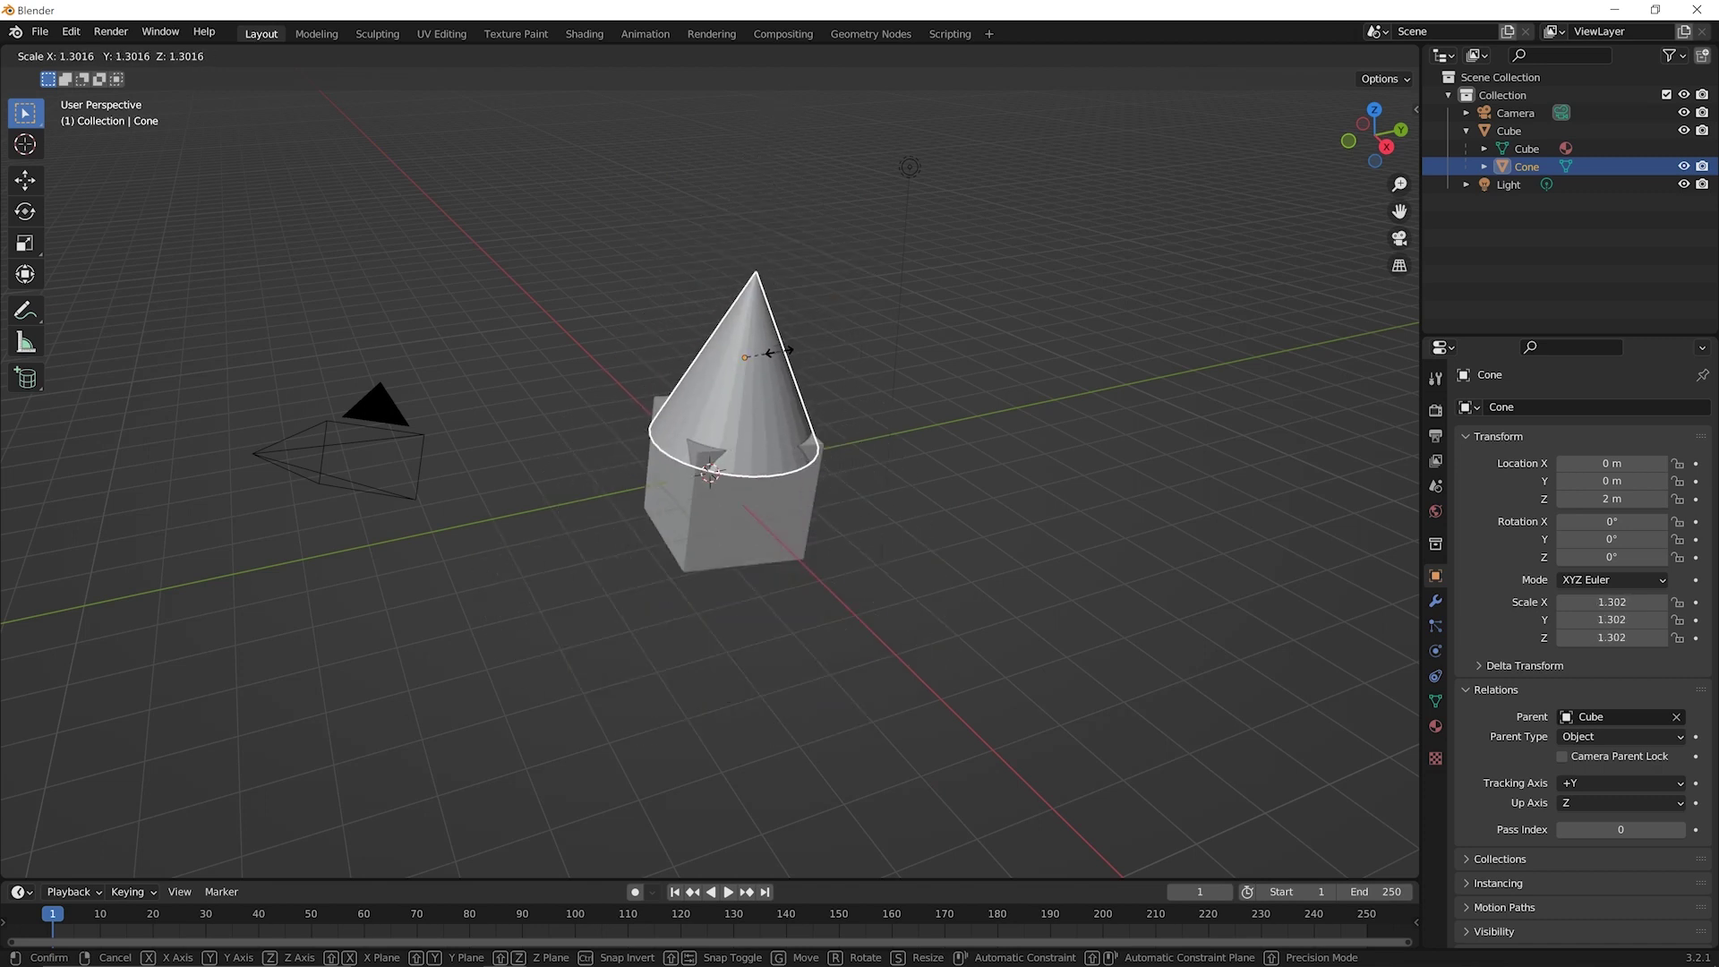
{"action": "left_click", "coordinate": [750, 395]}
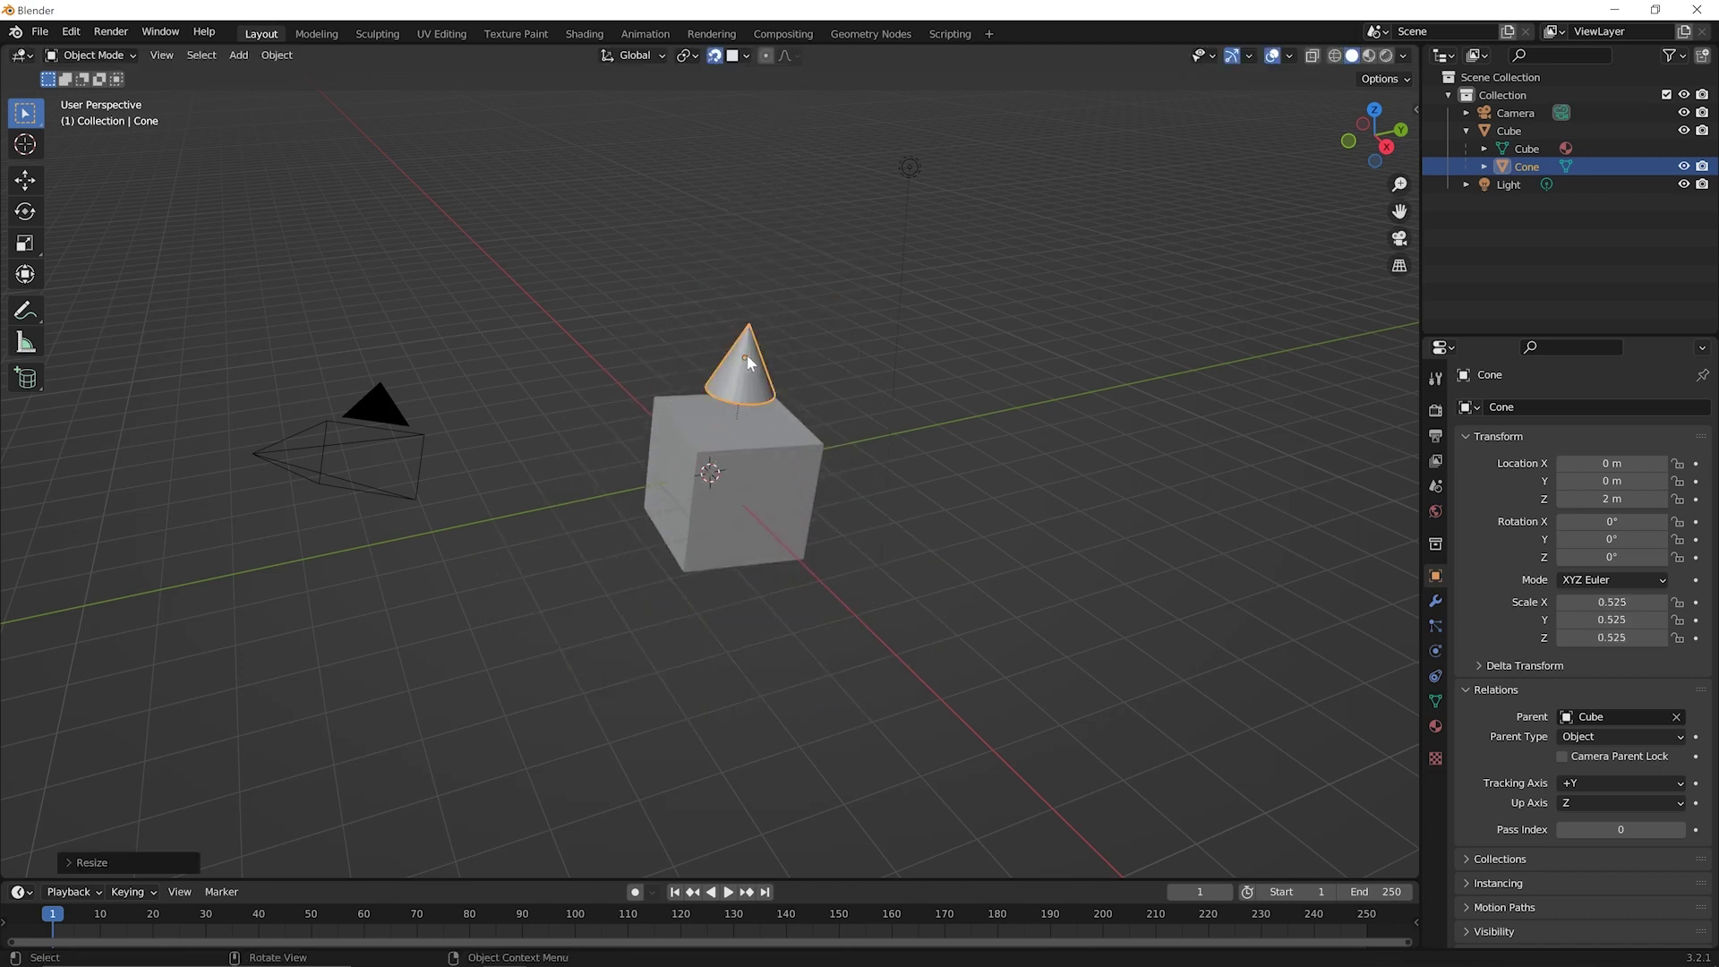
{"action": "key", "text": "r"}
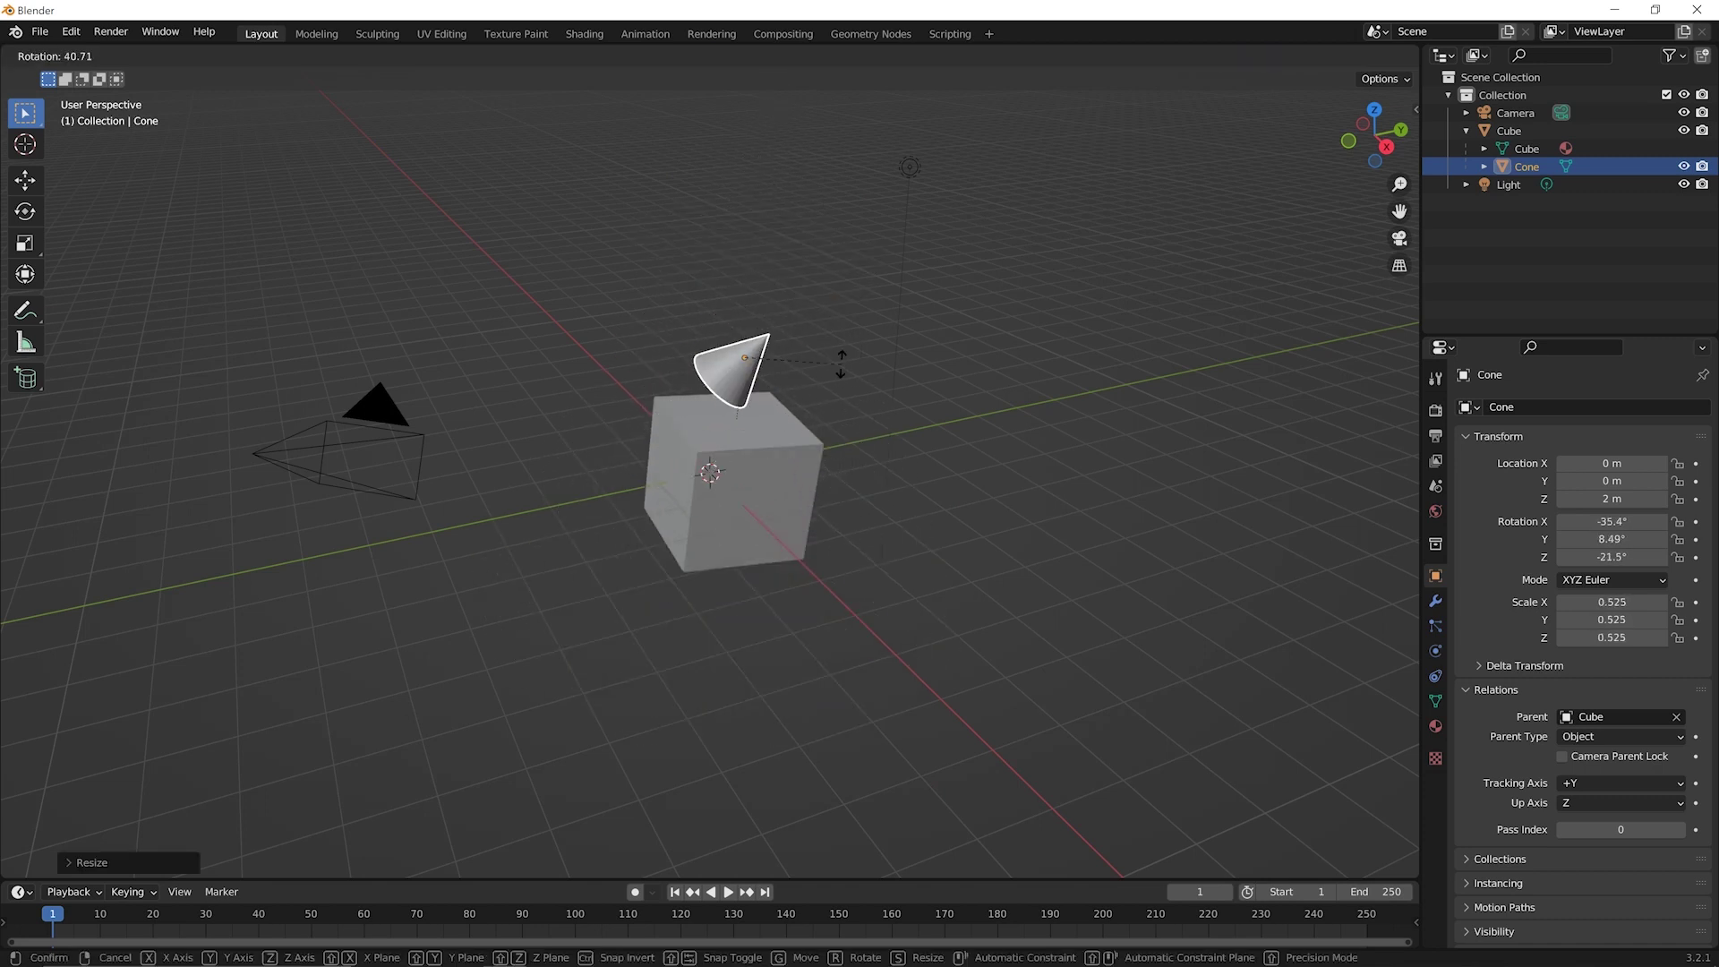
{"action": "left_click", "coordinate": [841, 370]}
{"action": "key", "text": "g"}
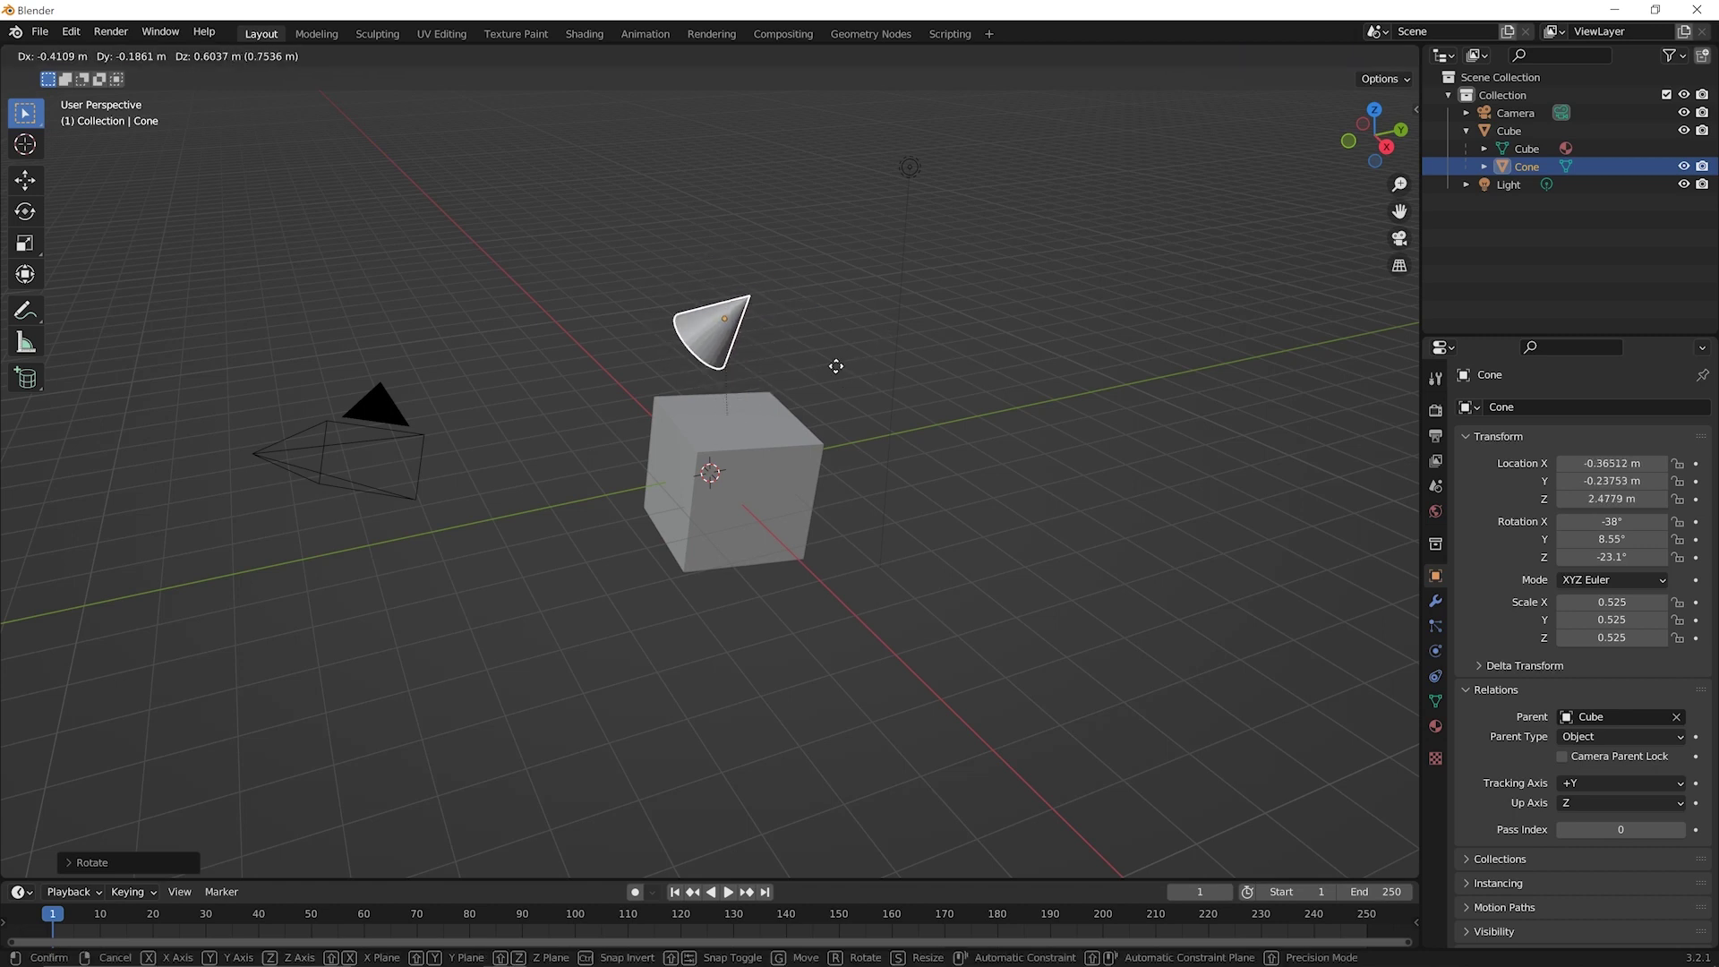
{"action": "left_click", "coordinate": [847, 368]}
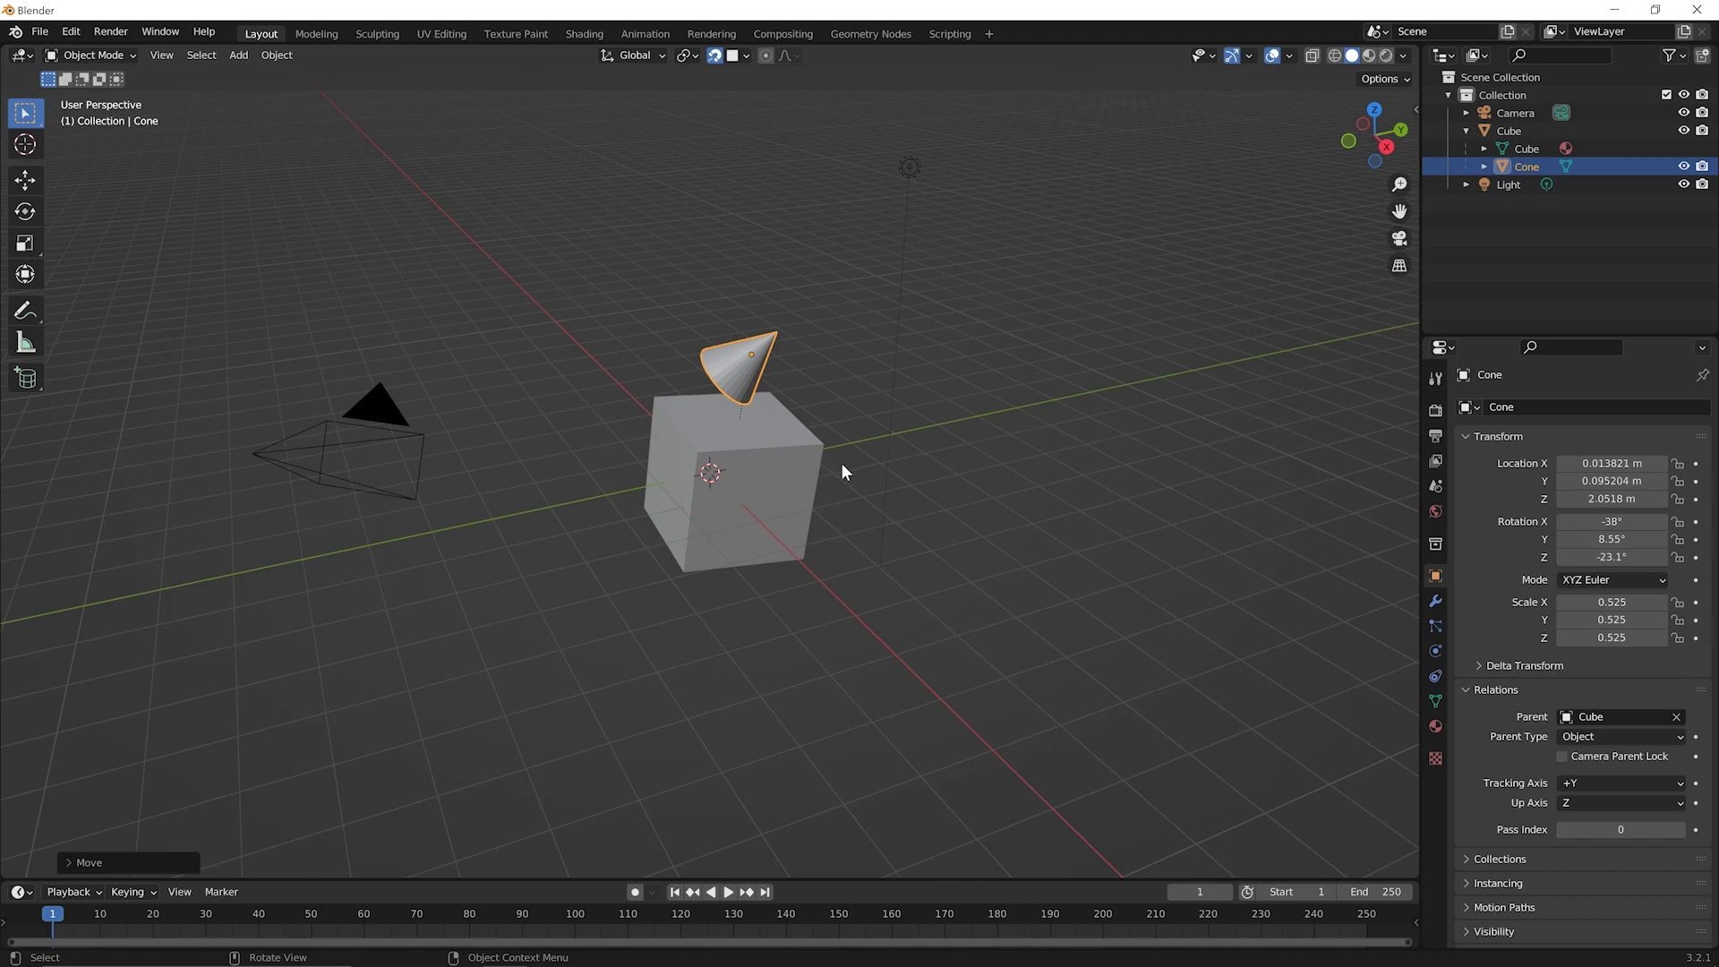
Bring up the Add menu with Shift+A over the viewport to list mesh primitives.
{"action": "key", "text": "shift+a"}
Add a torus and parent it to the Cone so it rings the cone.
{"action": "mouse_move", "coordinate": [842, 464]}
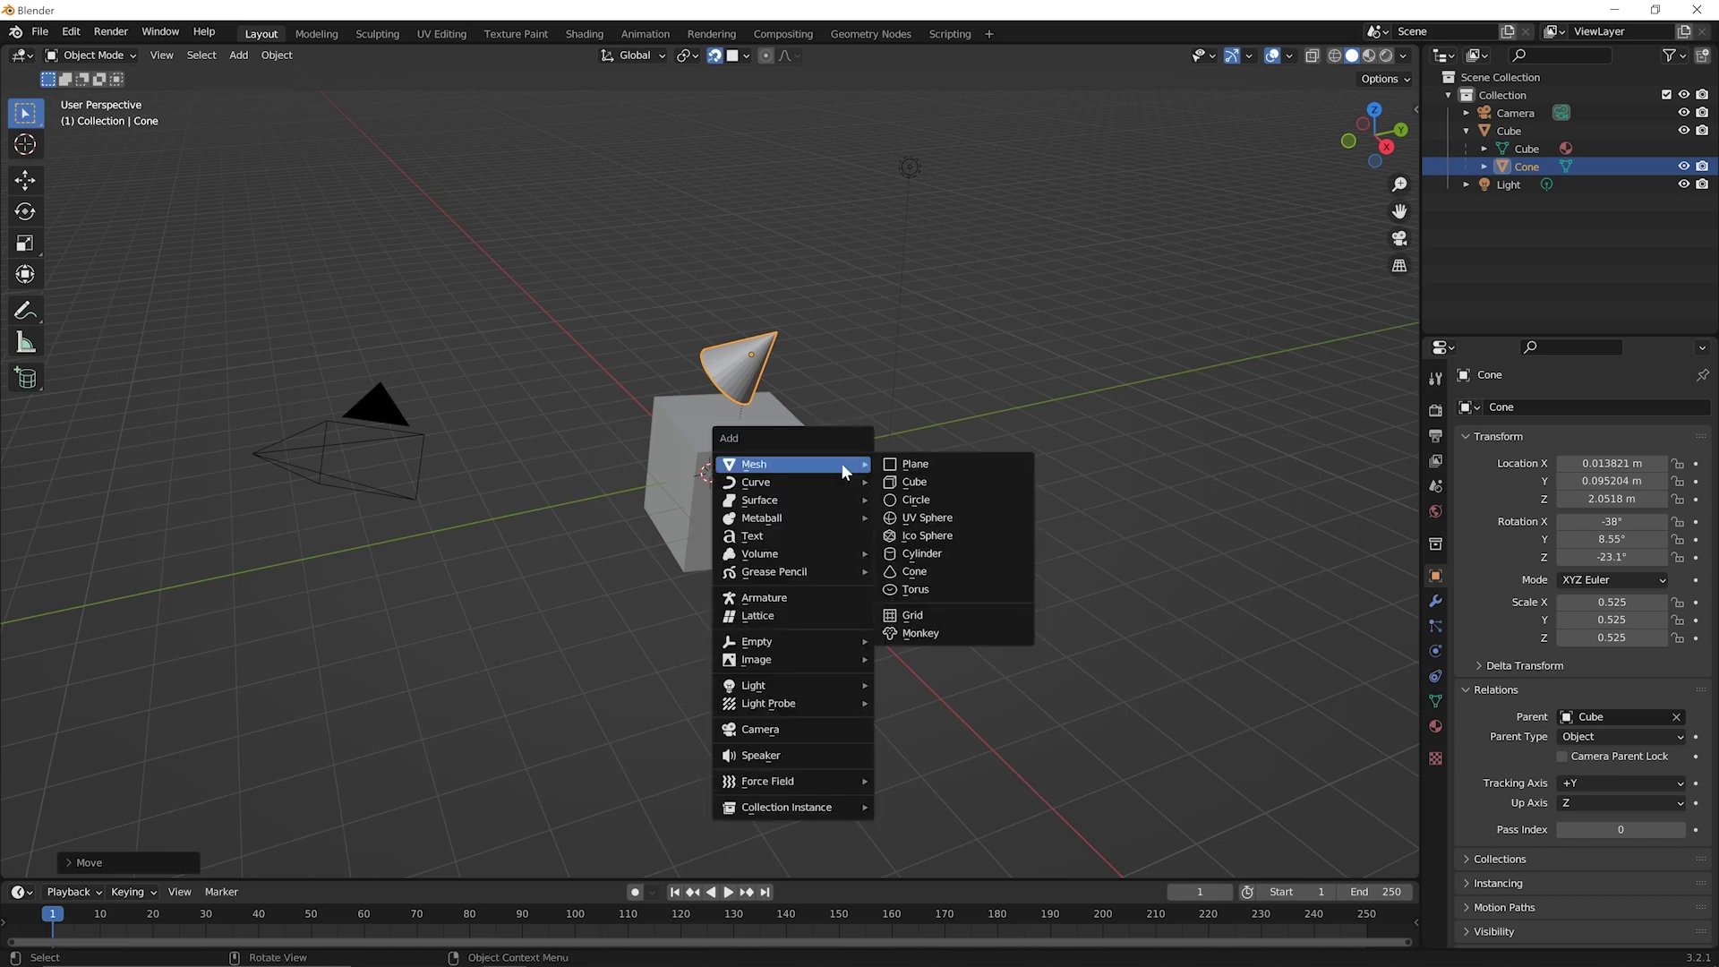
{"action": "left_click", "coordinate": [942, 589]}
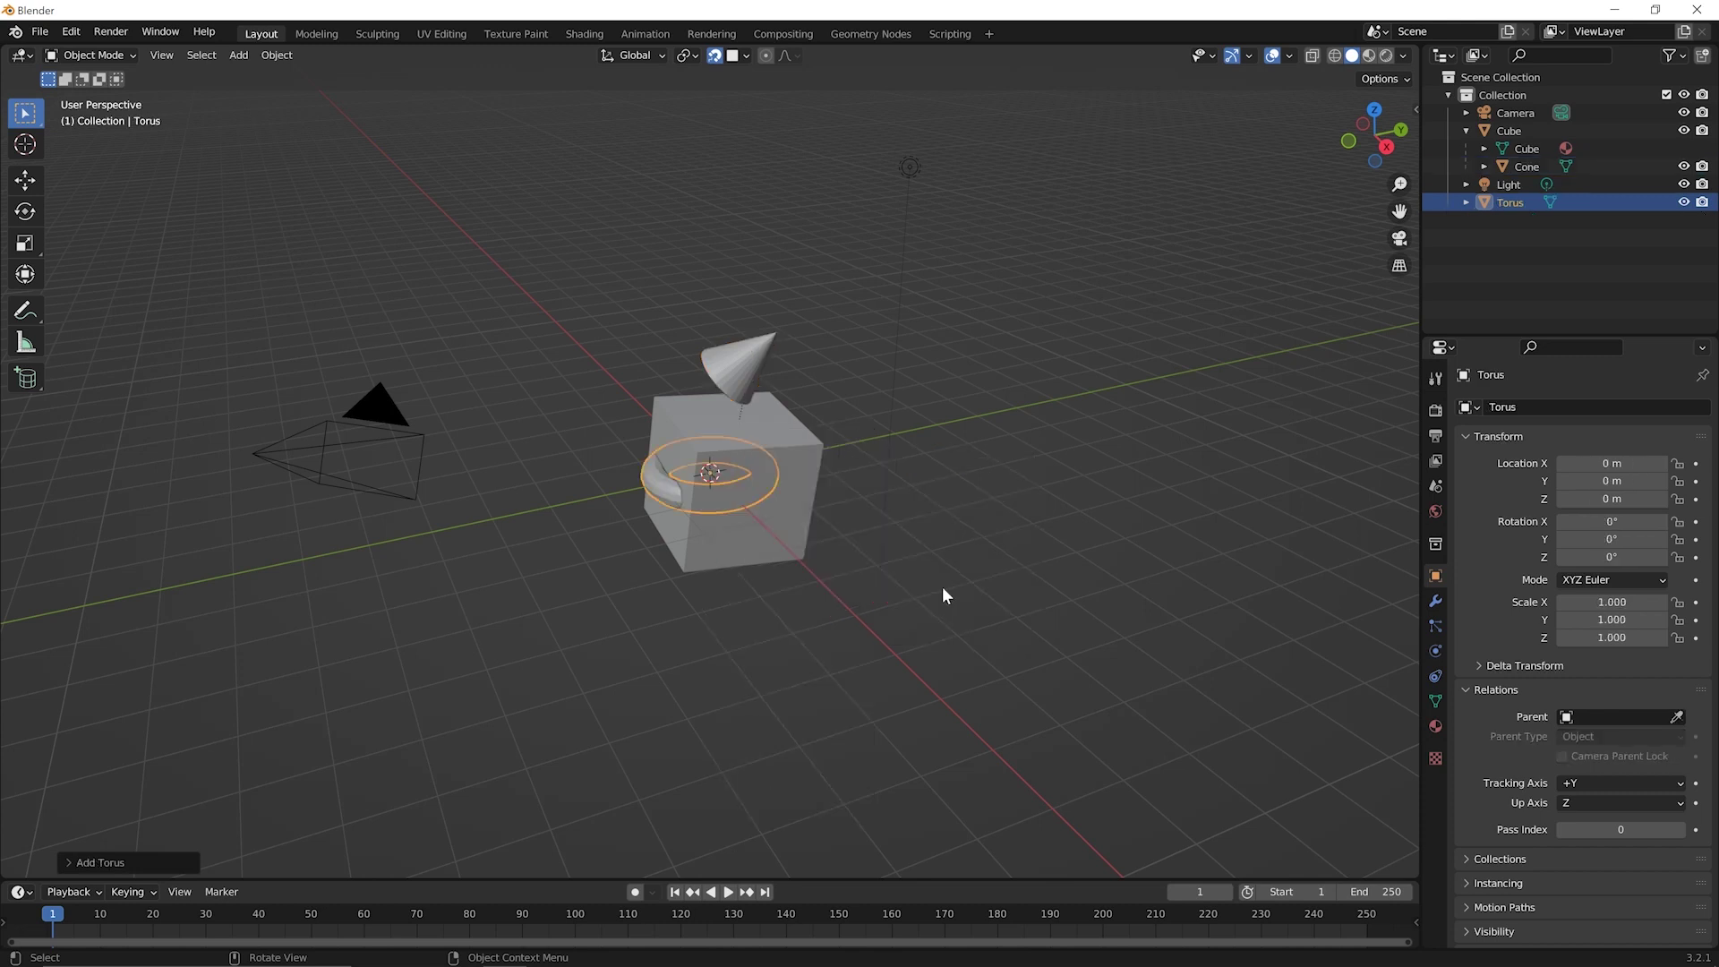
{"action": "left_click", "coordinate": [1613, 717]}
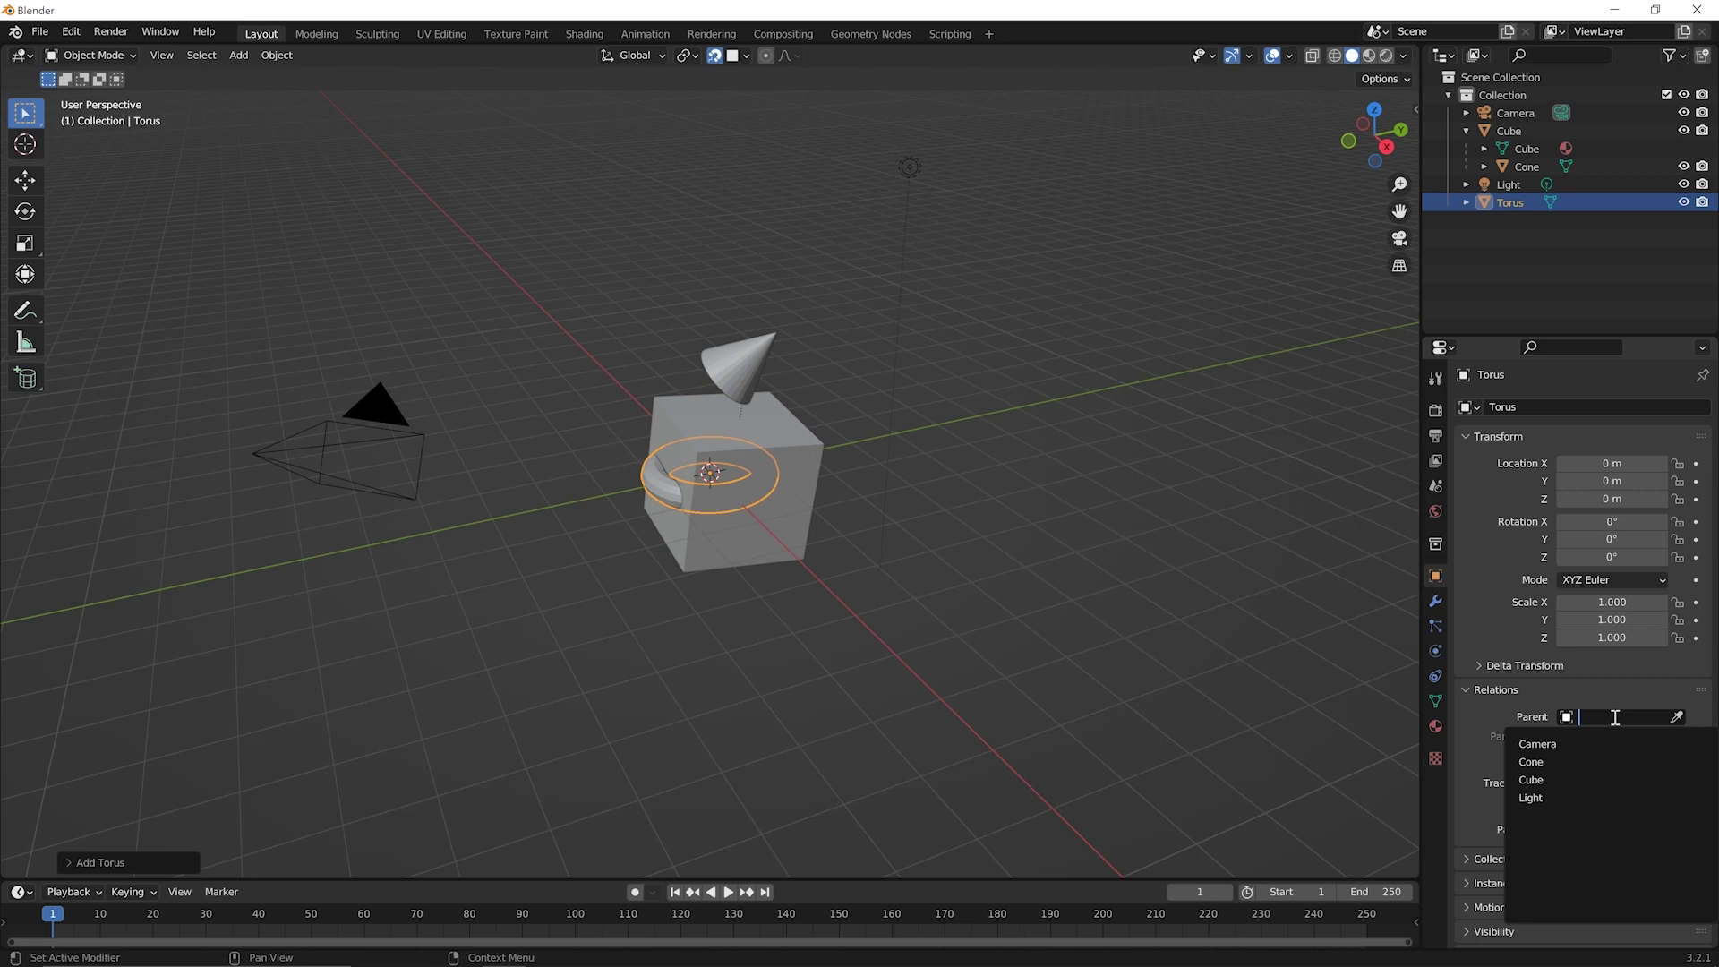
{"action": "left_click", "coordinate": [1533, 761]}
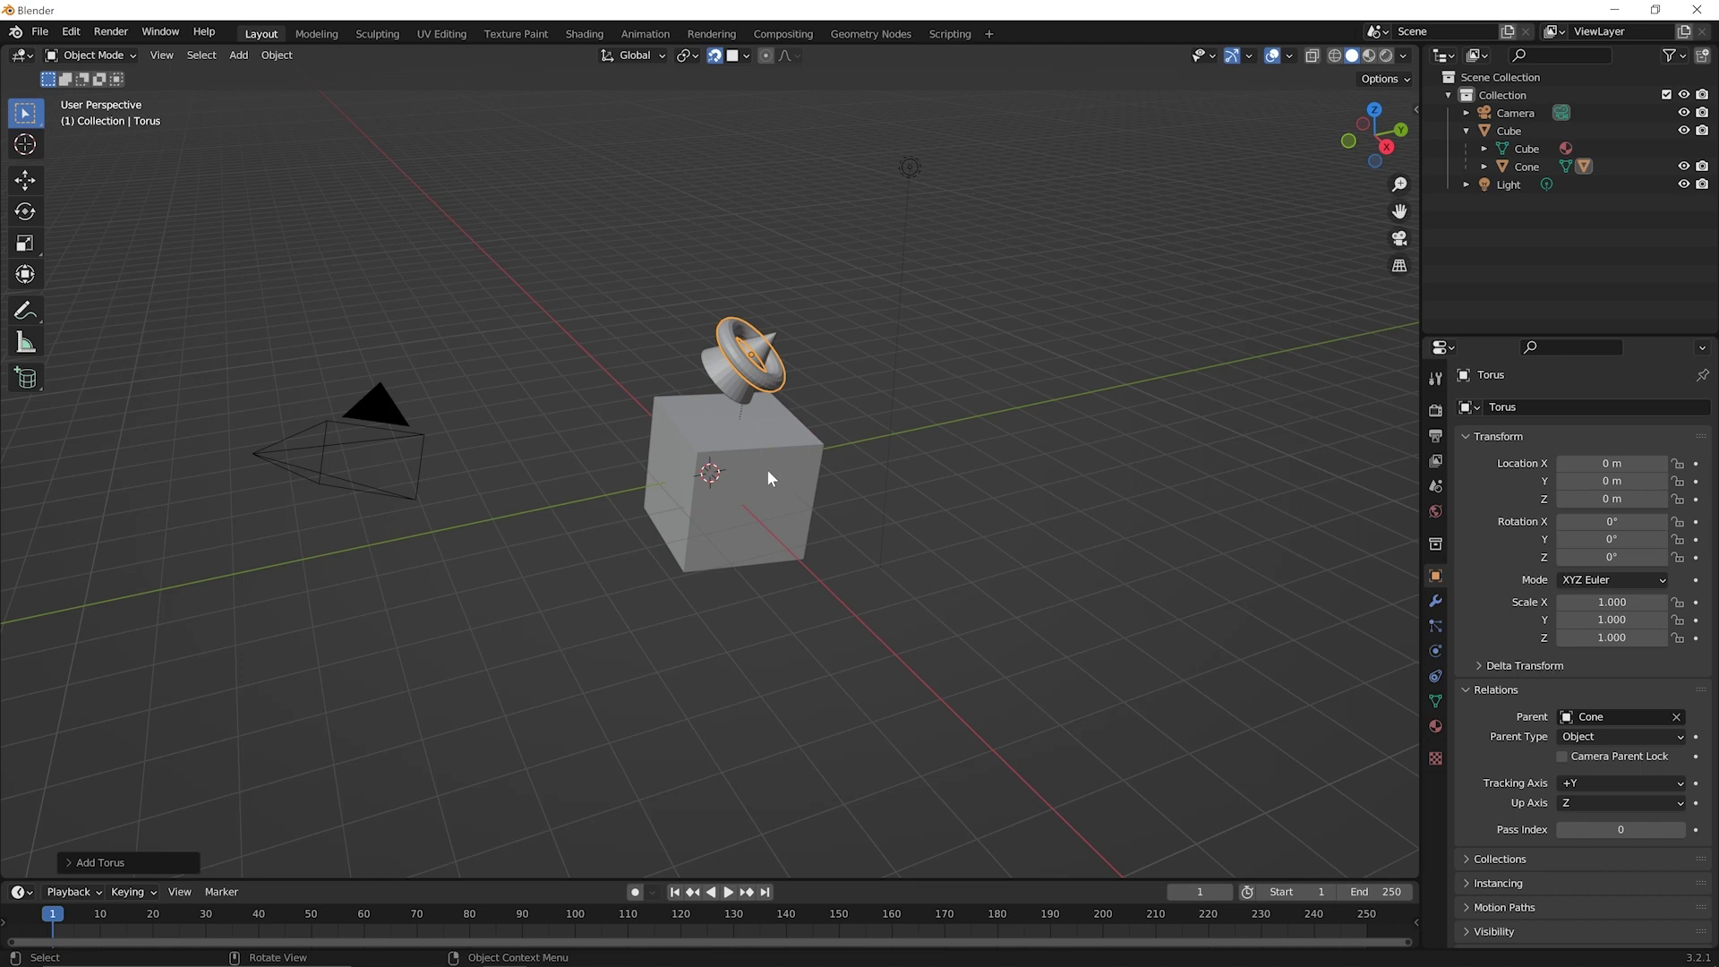
{"action": "left_click", "coordinate": [744, 513]}
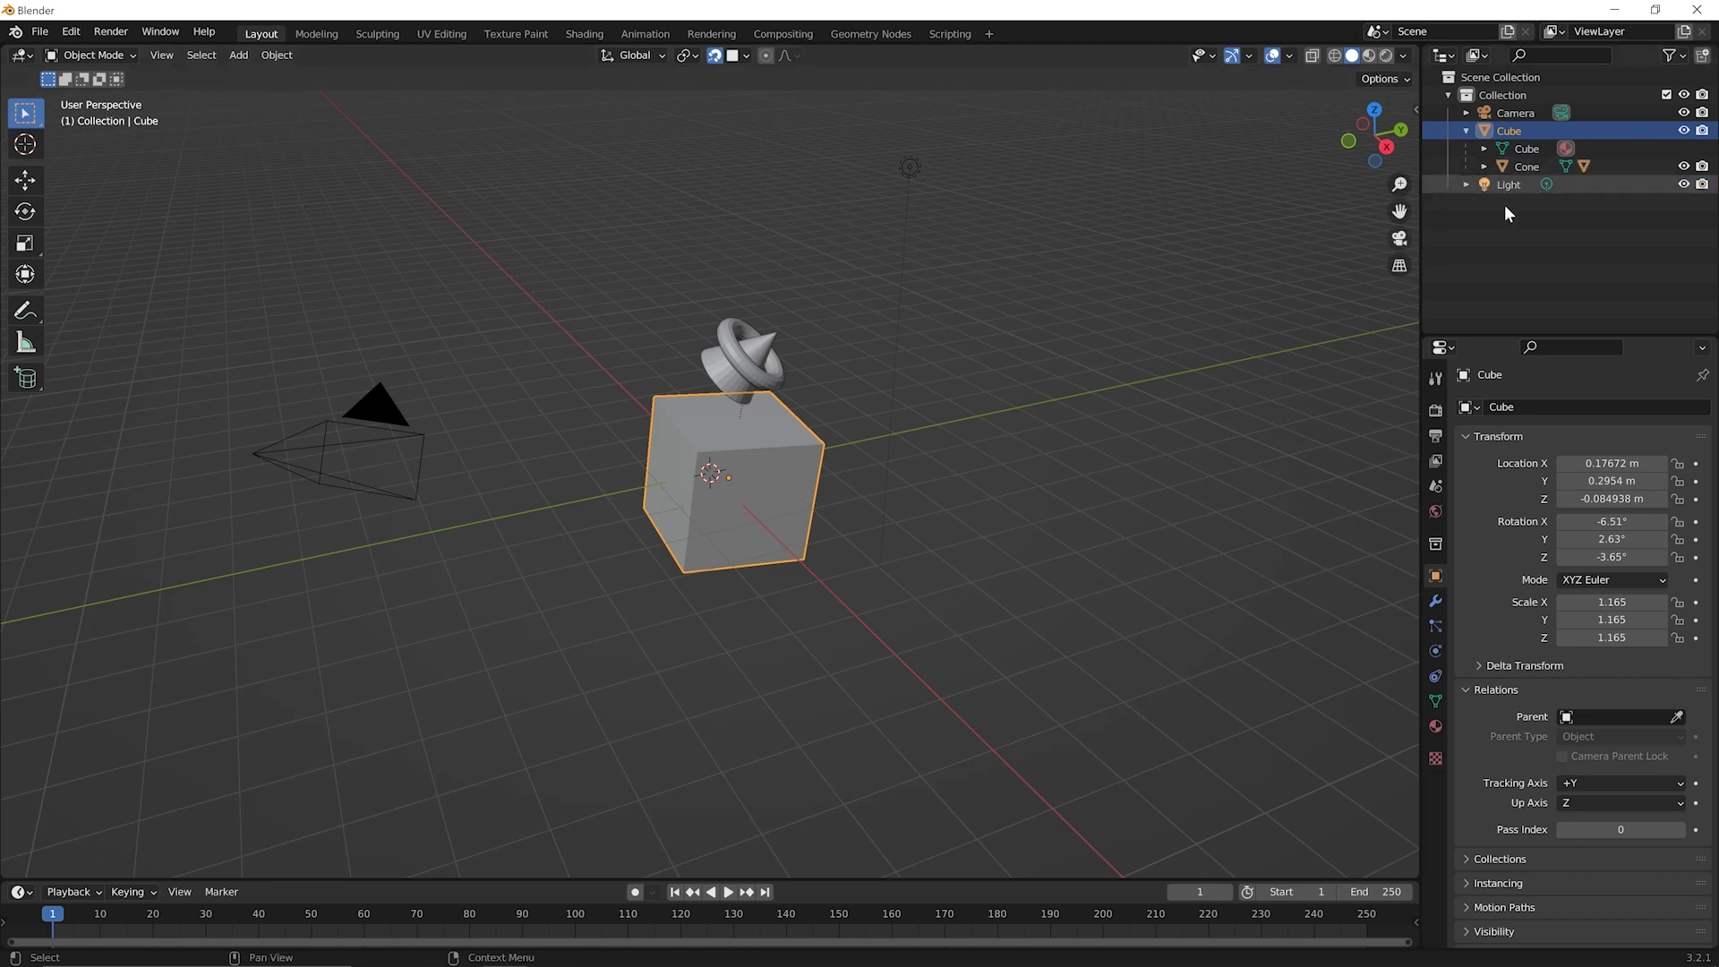
Move, re-tilt and enlarge the cube to 1.569 scale, with the cone and torus following.
{"action": "left_click", "coordinate": [1481, 163]}
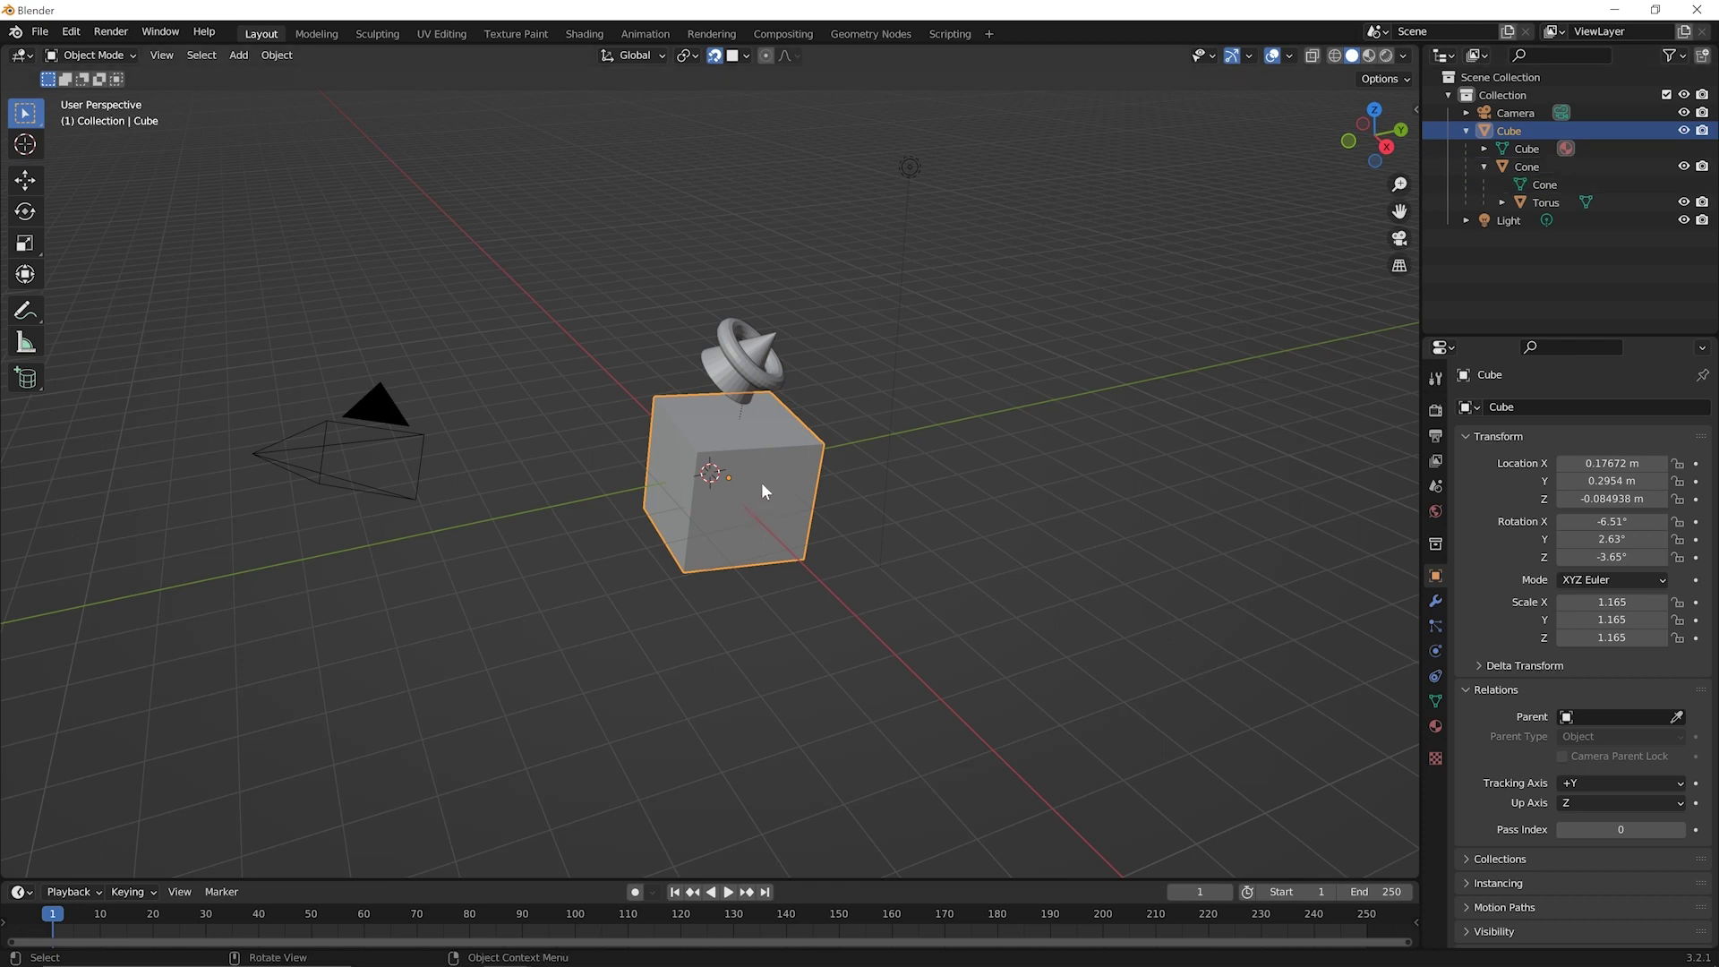
{"action": "left_click_drag", "start_coordinate": [761, 491], "coordinate": [709, 463]}
{"action": "key", "text": "r"}
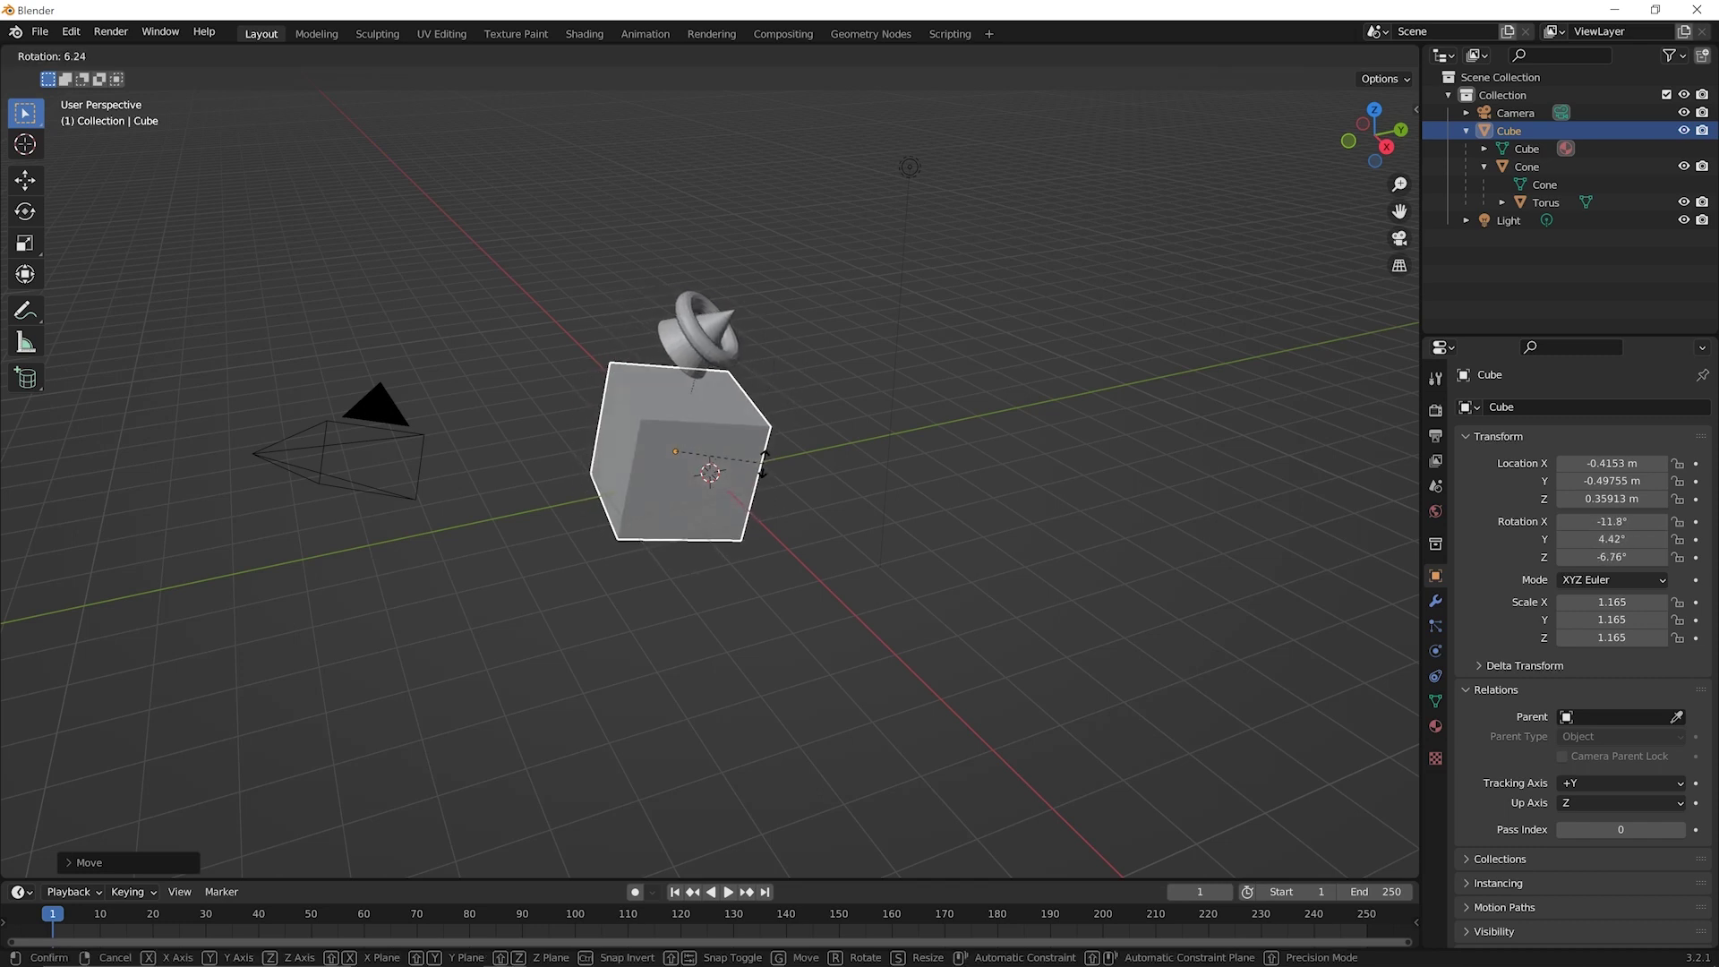
{"action": "left_click", "coordinate": [757, 440]}
{"action": "key", "text": "s"}
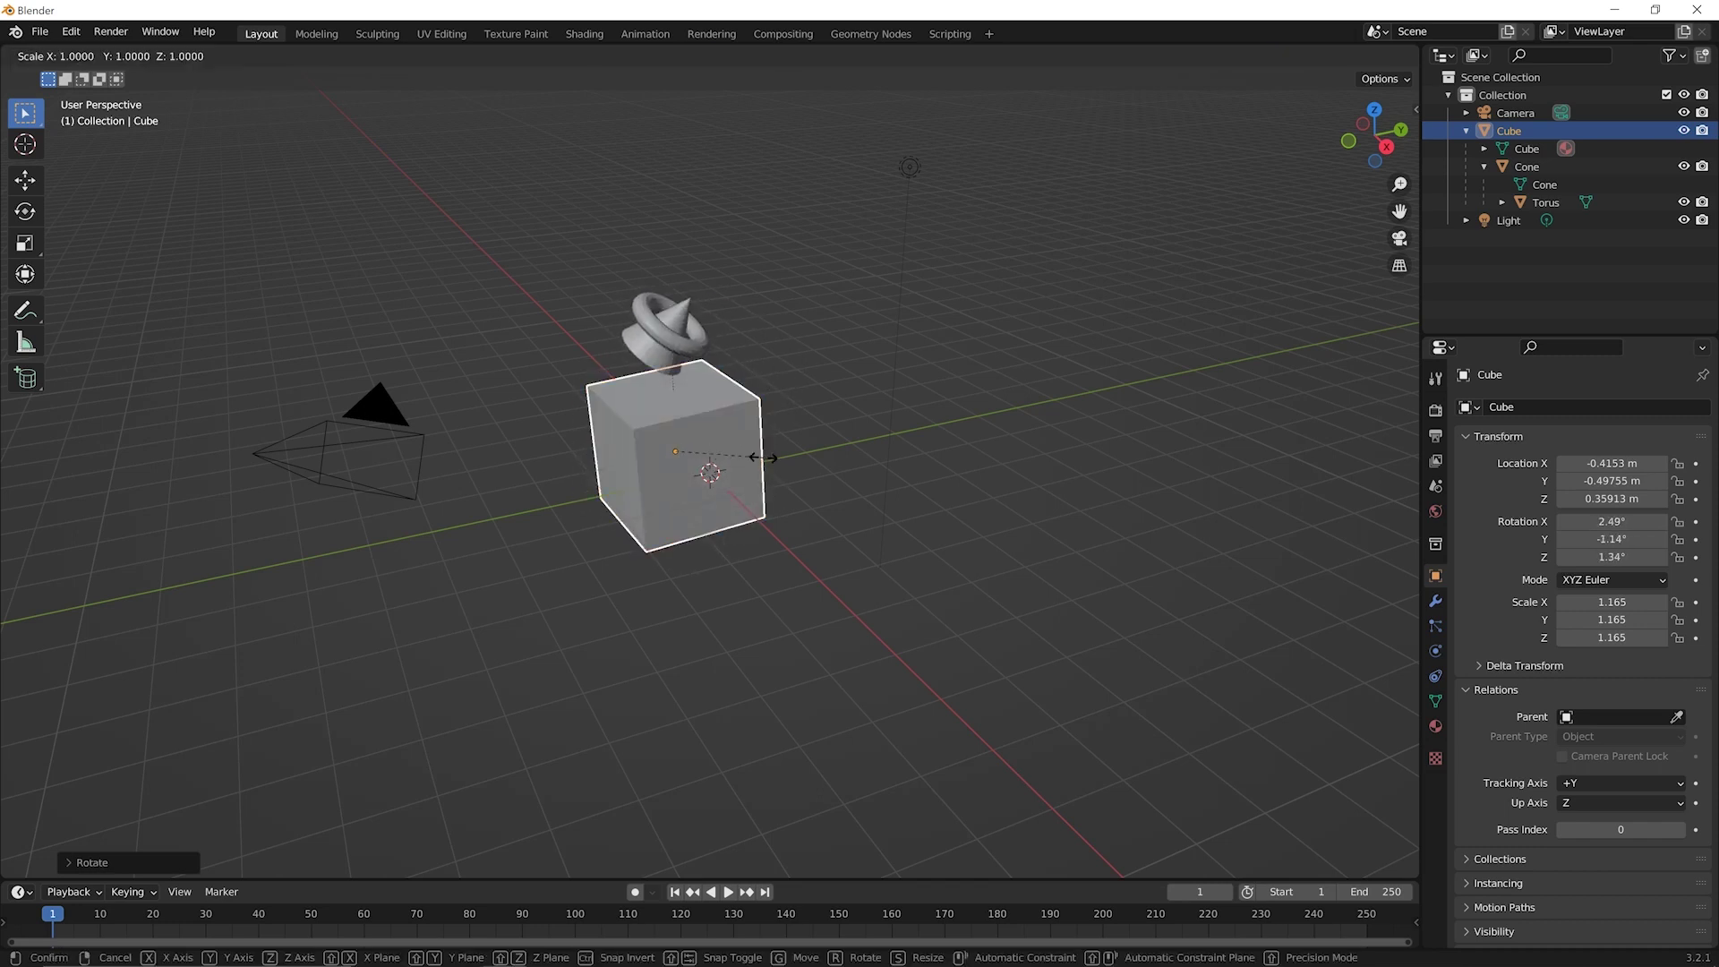
{"action": "left_click", "coordinate": [789, 418]}
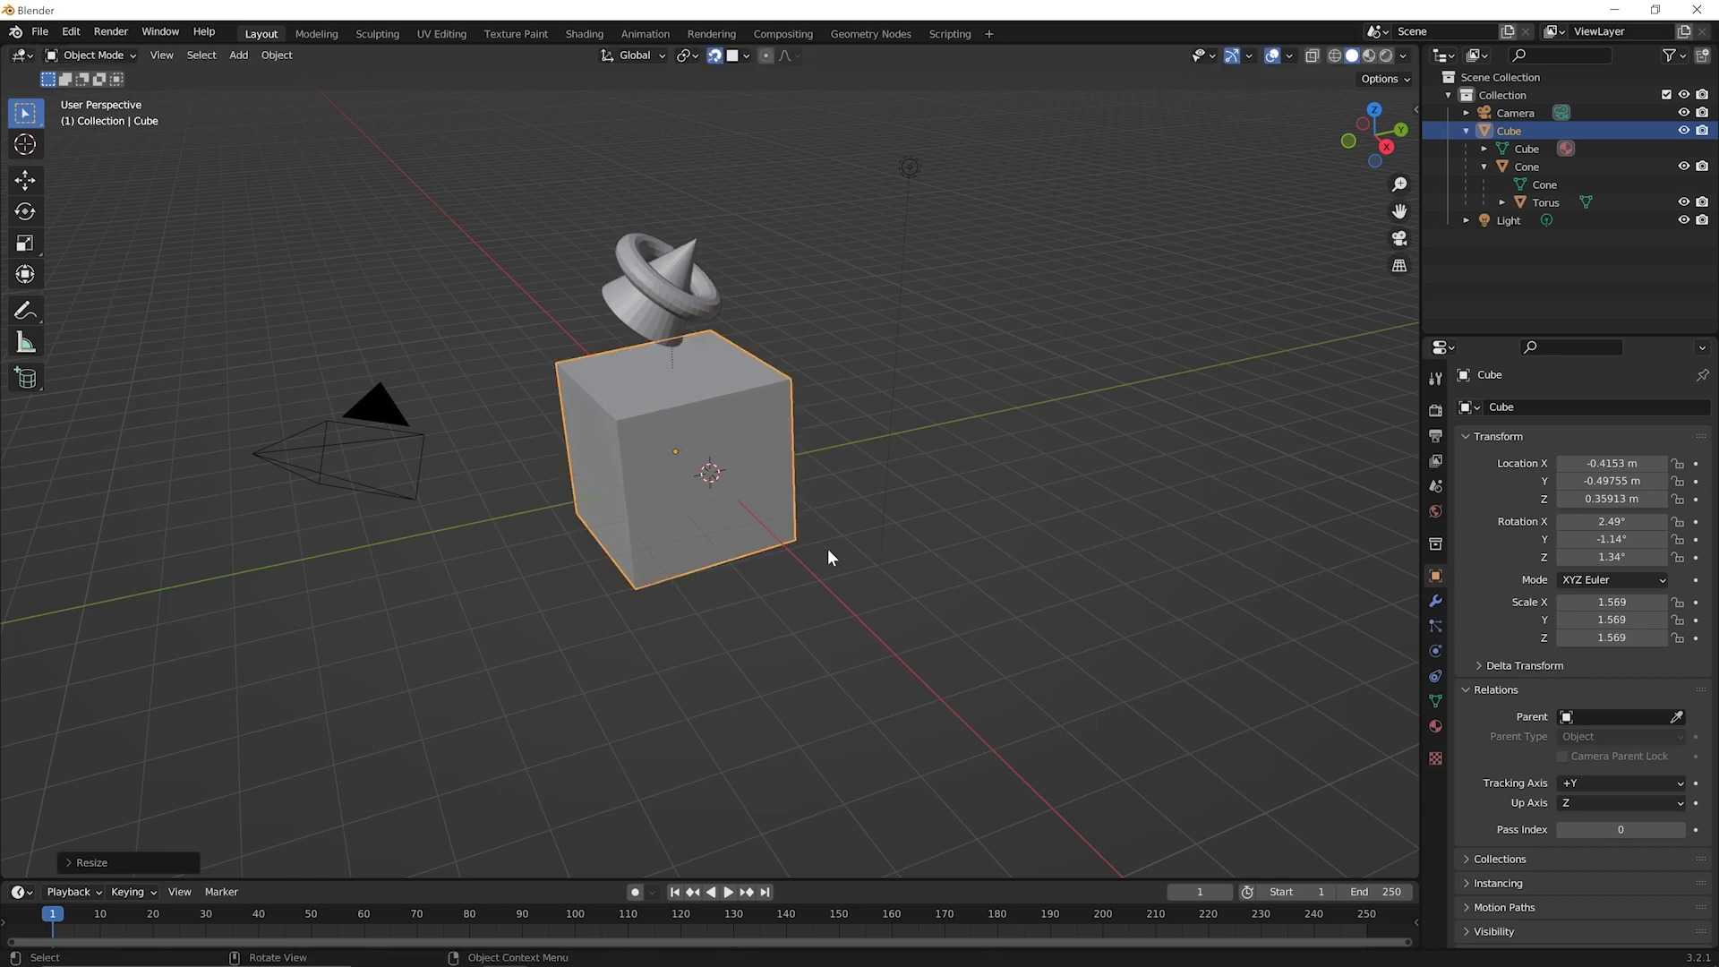
{"action": "left_click", "coordinate": [641, 333]}
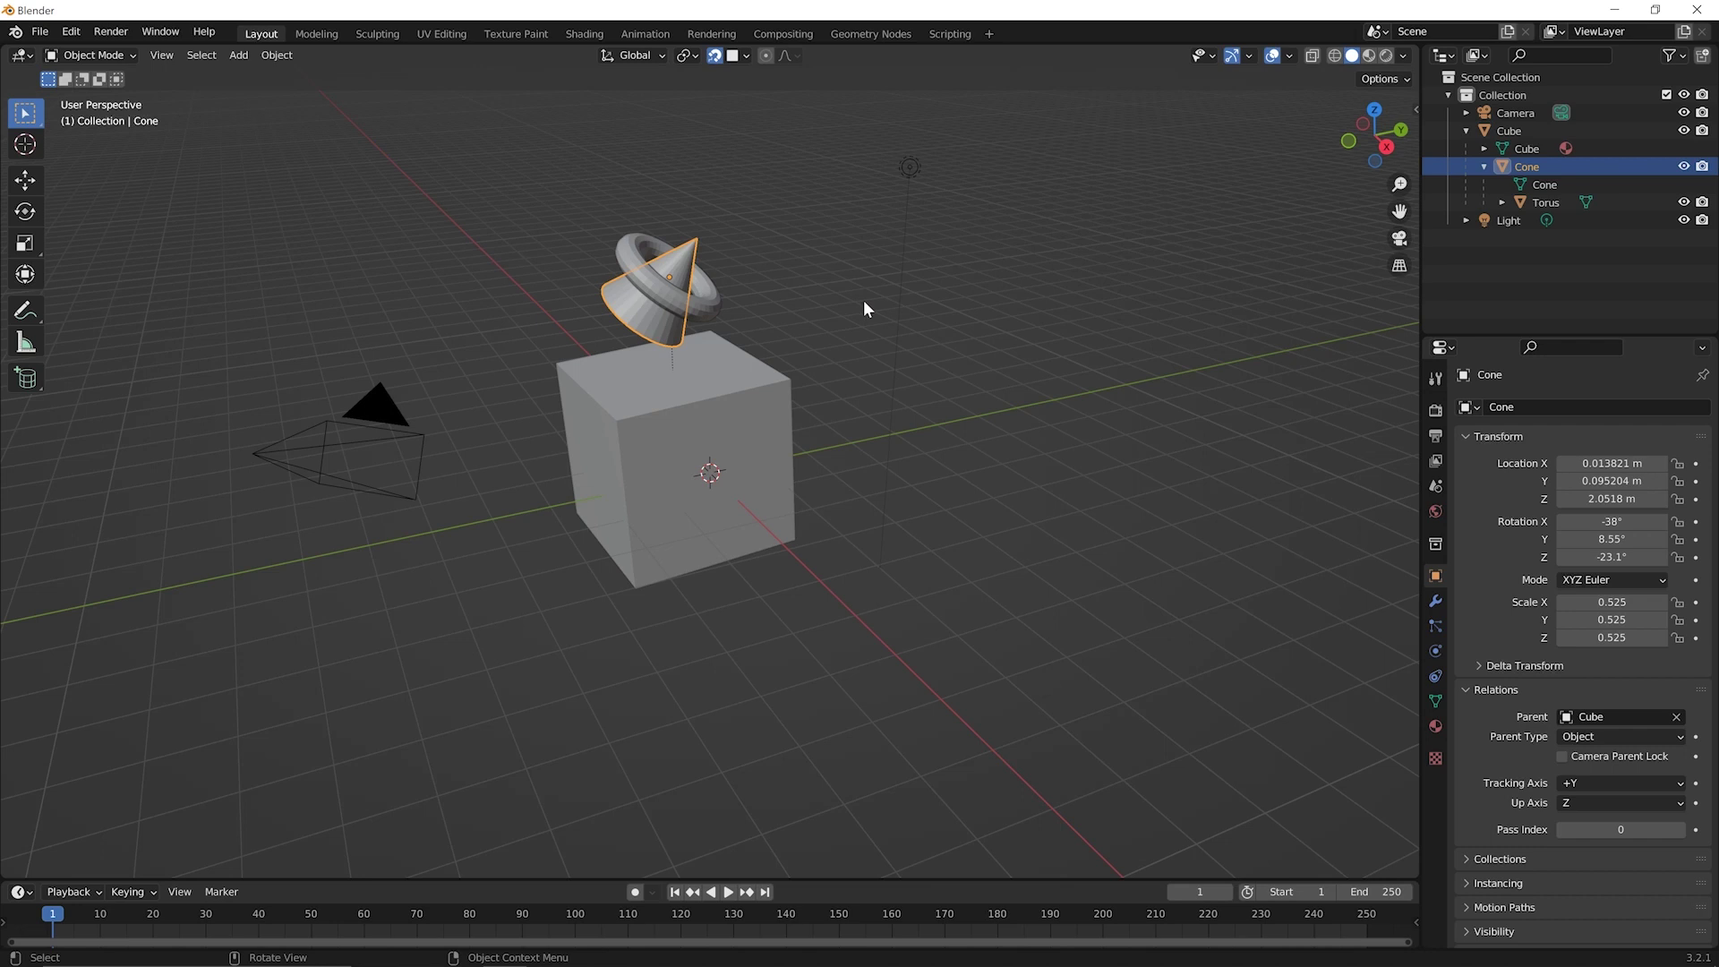
Move the cone up and to the left so it floats above the cube at Z 2.3219 m.
{"action": "key", "text": "g"}
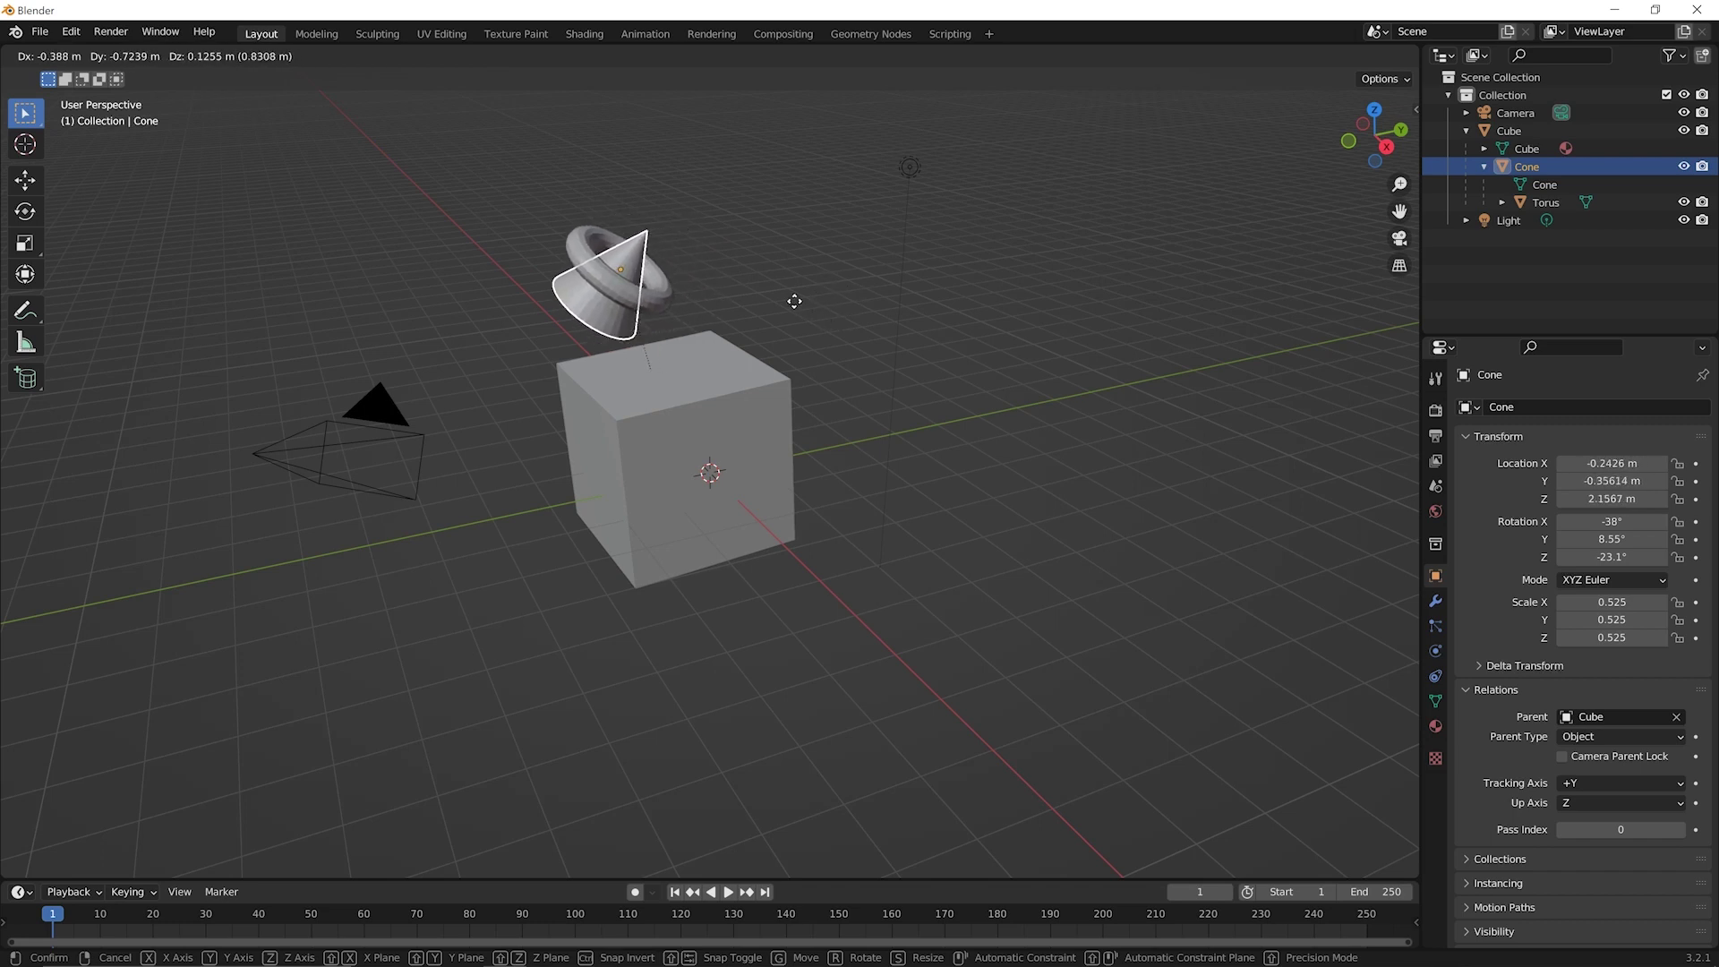
{"action": "left_click", "coordinate": [832, 296]}
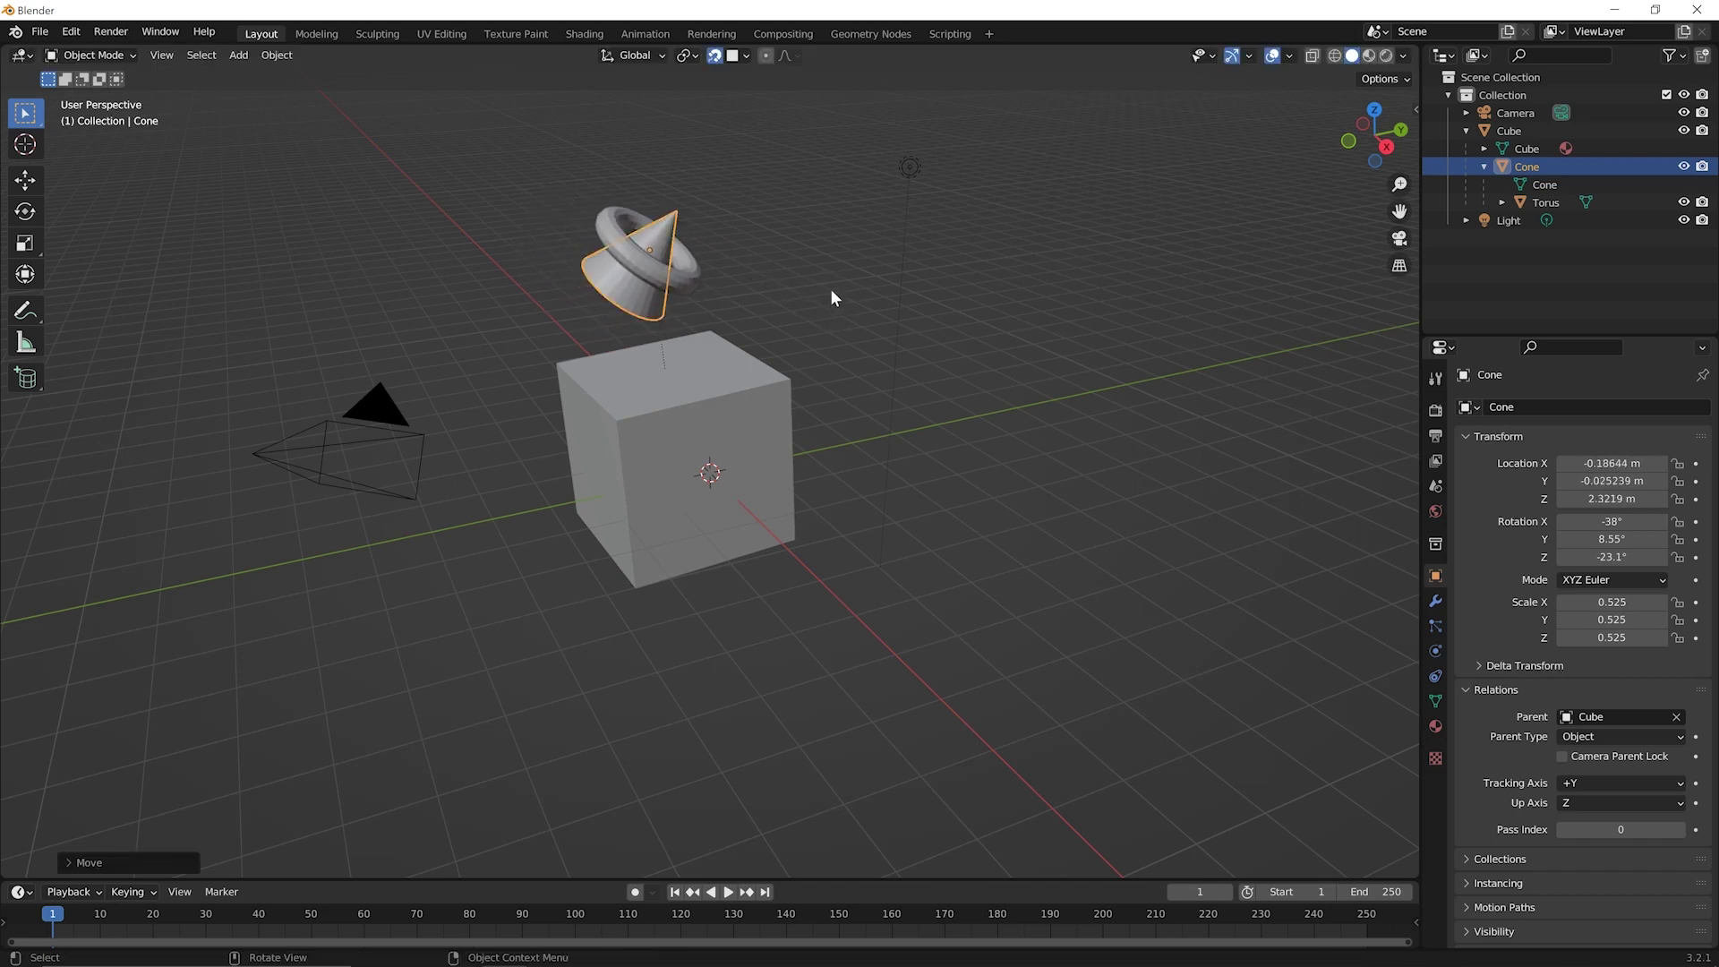
{"action": "left_click", "coordinate": [692, 277]}
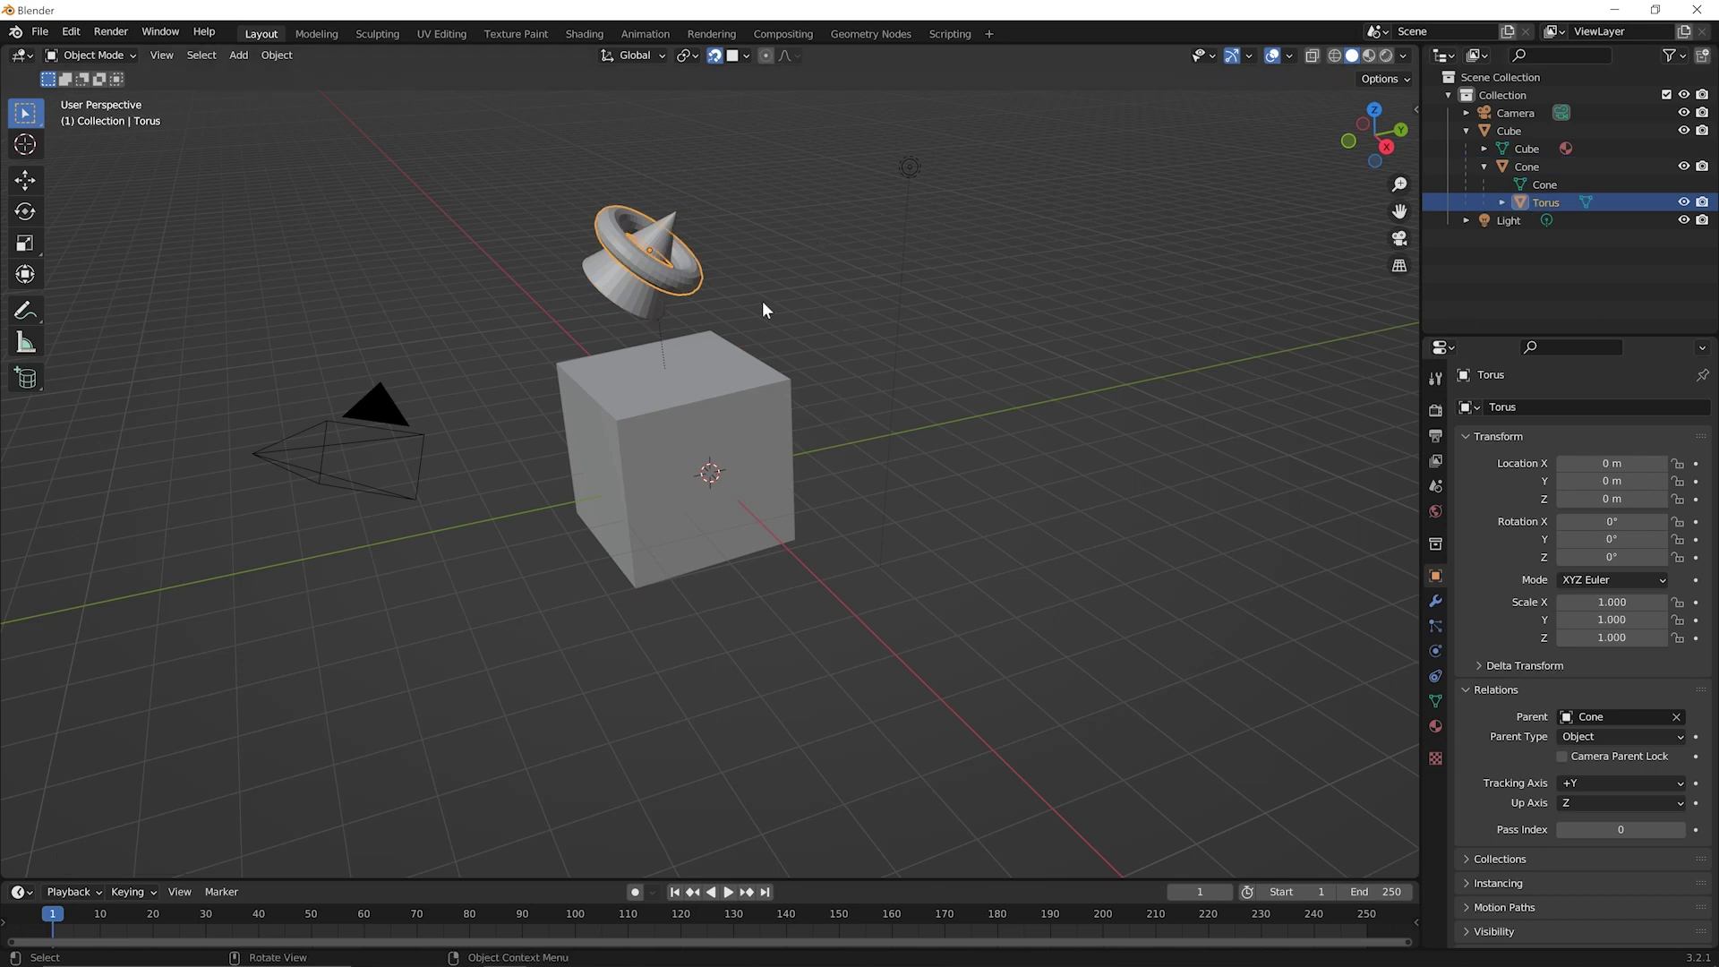
Move the torus up near the cone's tip, to −0.25517, 0.21501, 0.64311 m.
{"action": "key", "text": "g"}
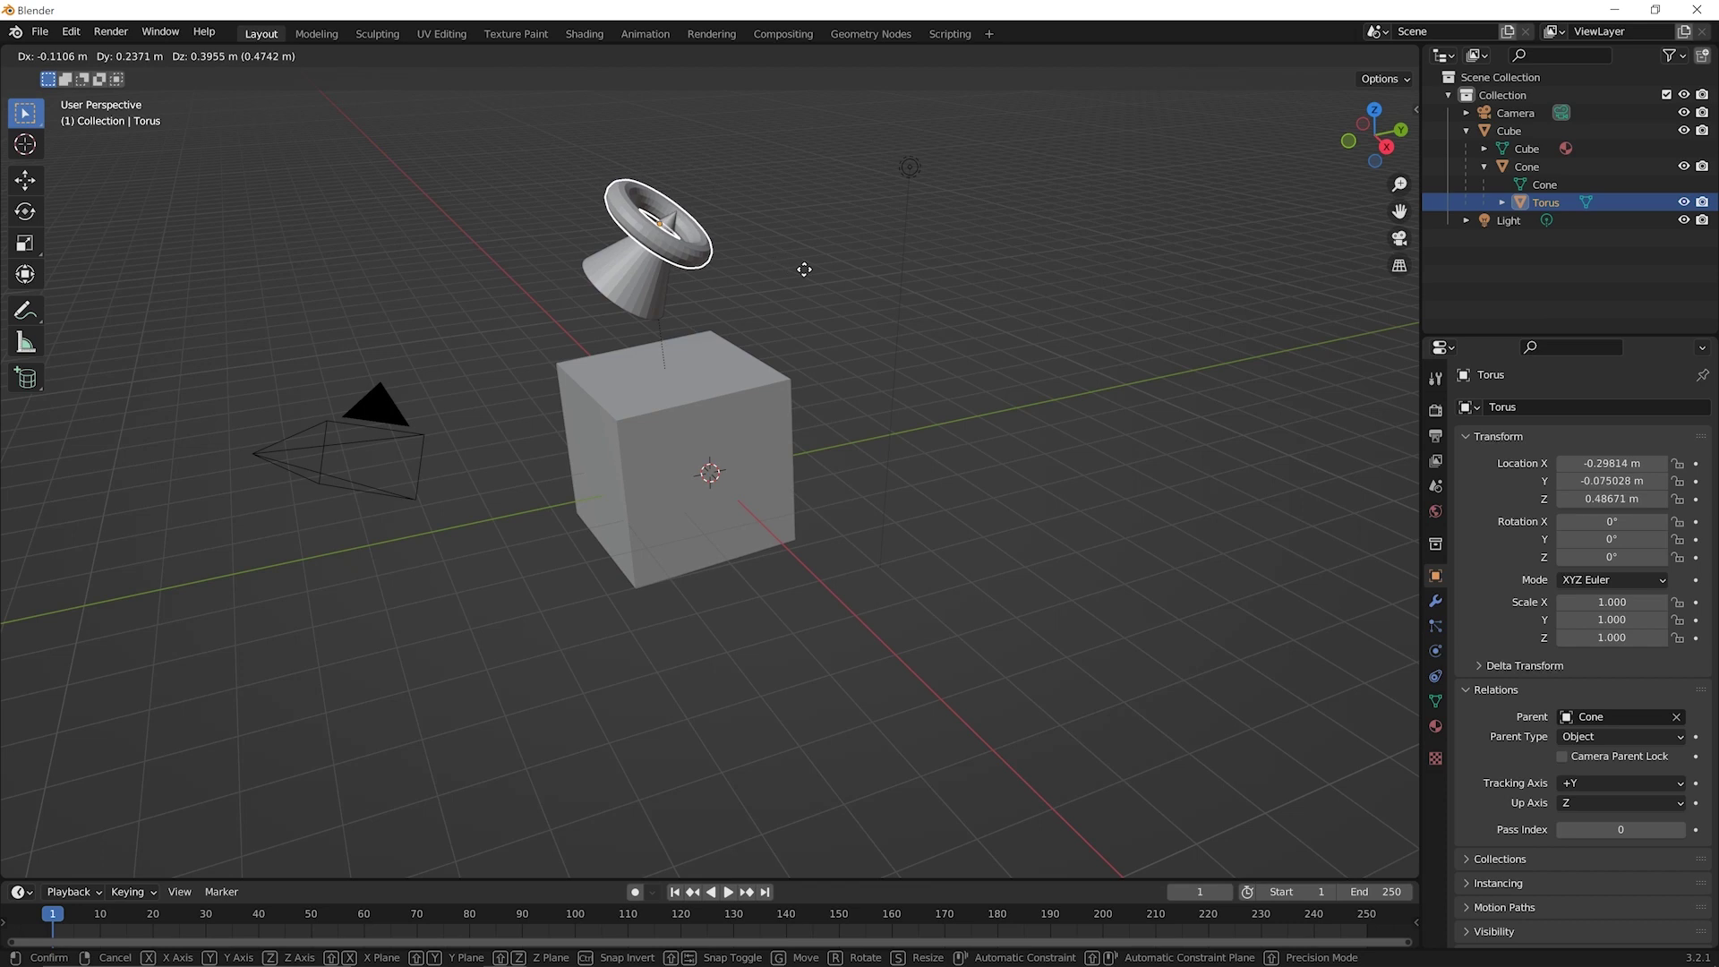
{"action": "left_click", "coordinate": [801, 264]}
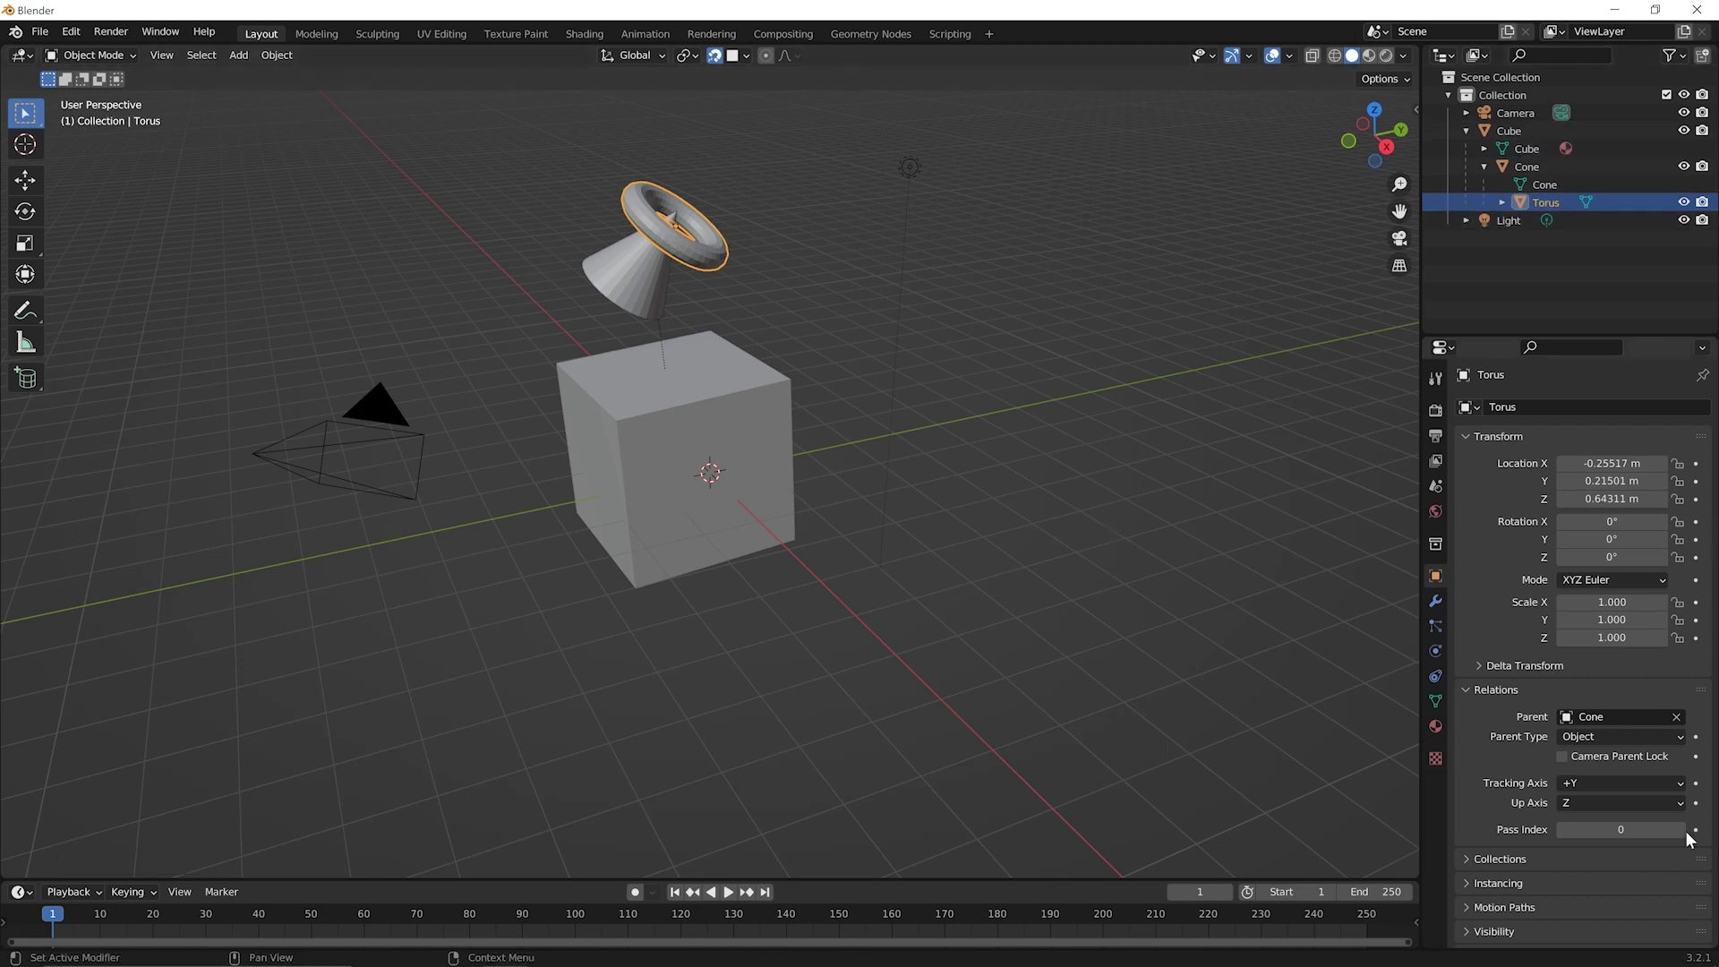
Change the torus's parent from Cone to Cube in Object Properties > Relations.
{"action": "left_click", "coordinate": [1629, 716]}
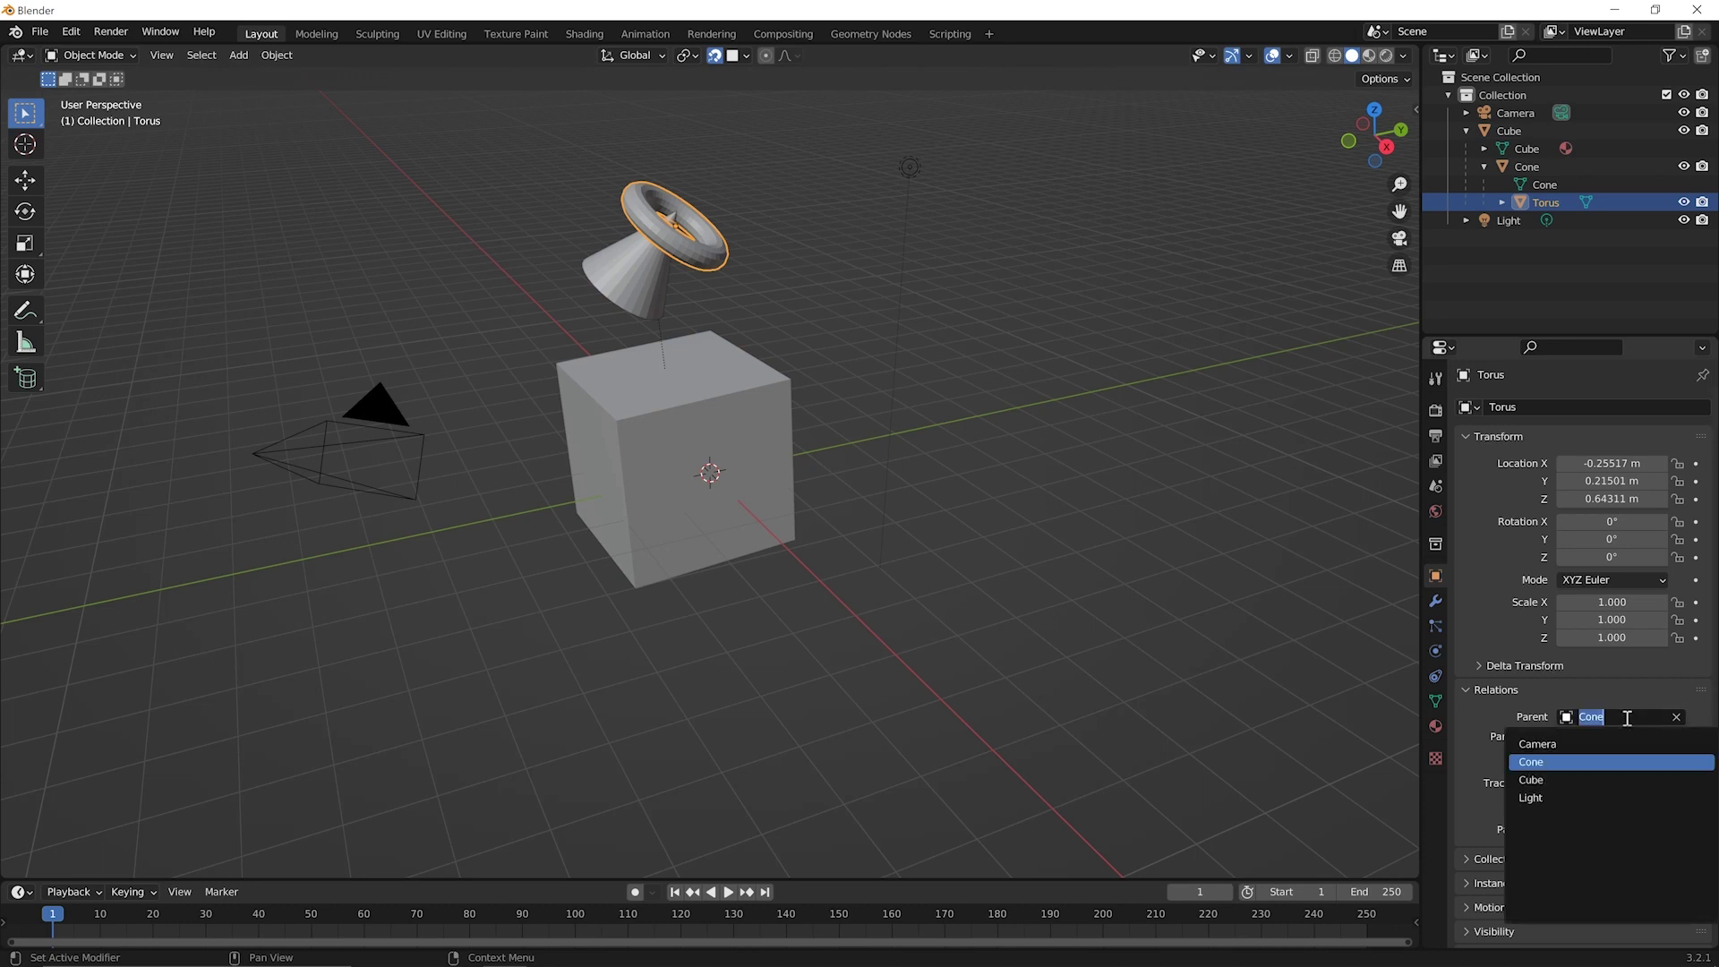
{"action": "left_click", "coordinate": [1539, 779]}
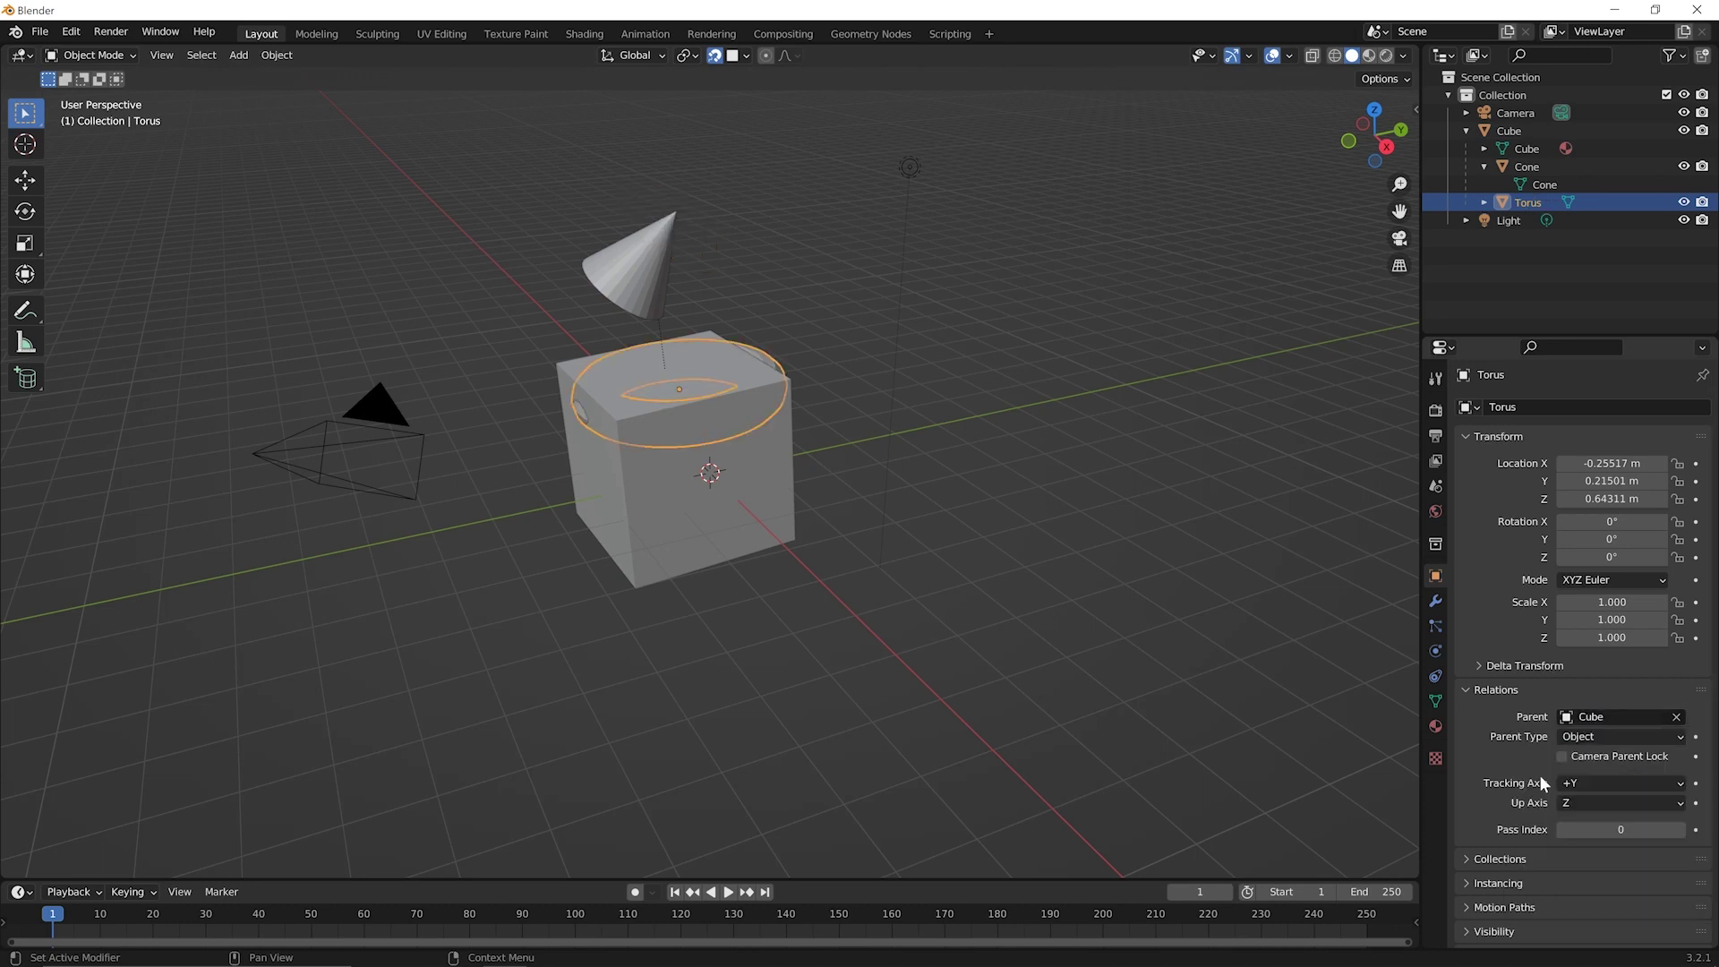
{"action": "left_click", "coordinate": [1485, 166]}
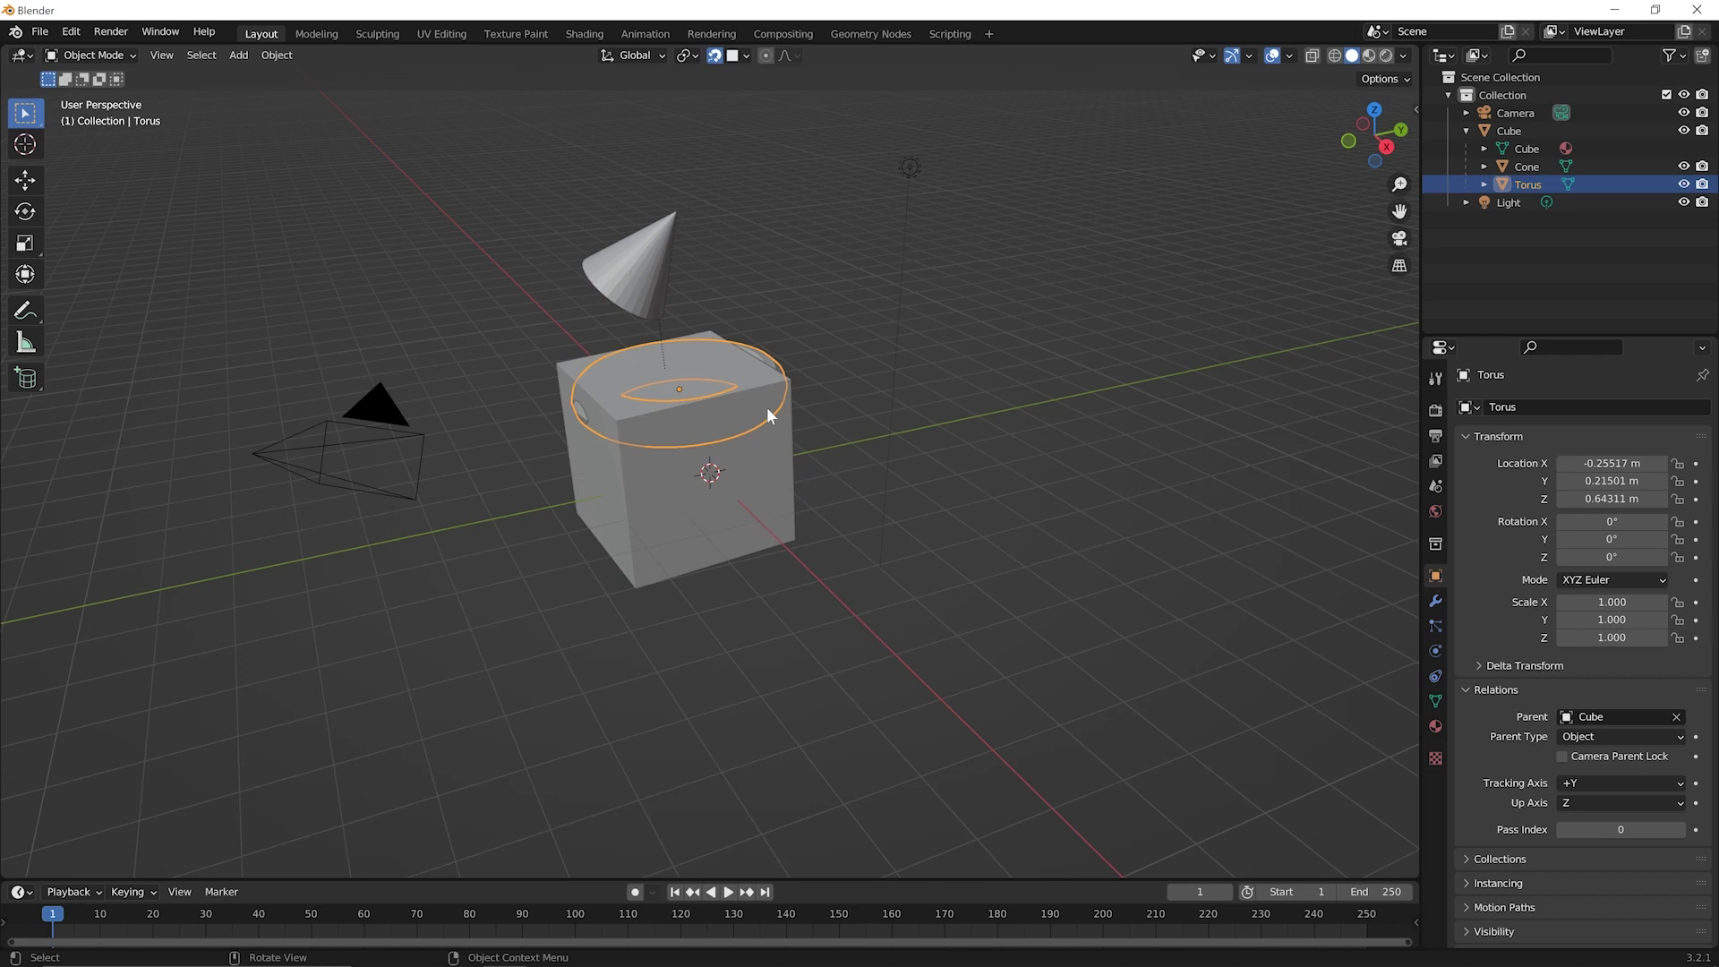
{"action": "left_click", "coordinate": [1538, 172]}
{"action": "left_click", "coordinate": [1537, 181]}
{"action": "left_click", "coordinate": [643, 258]}
{"action": "left_click", "coordinate": [766, 359]}
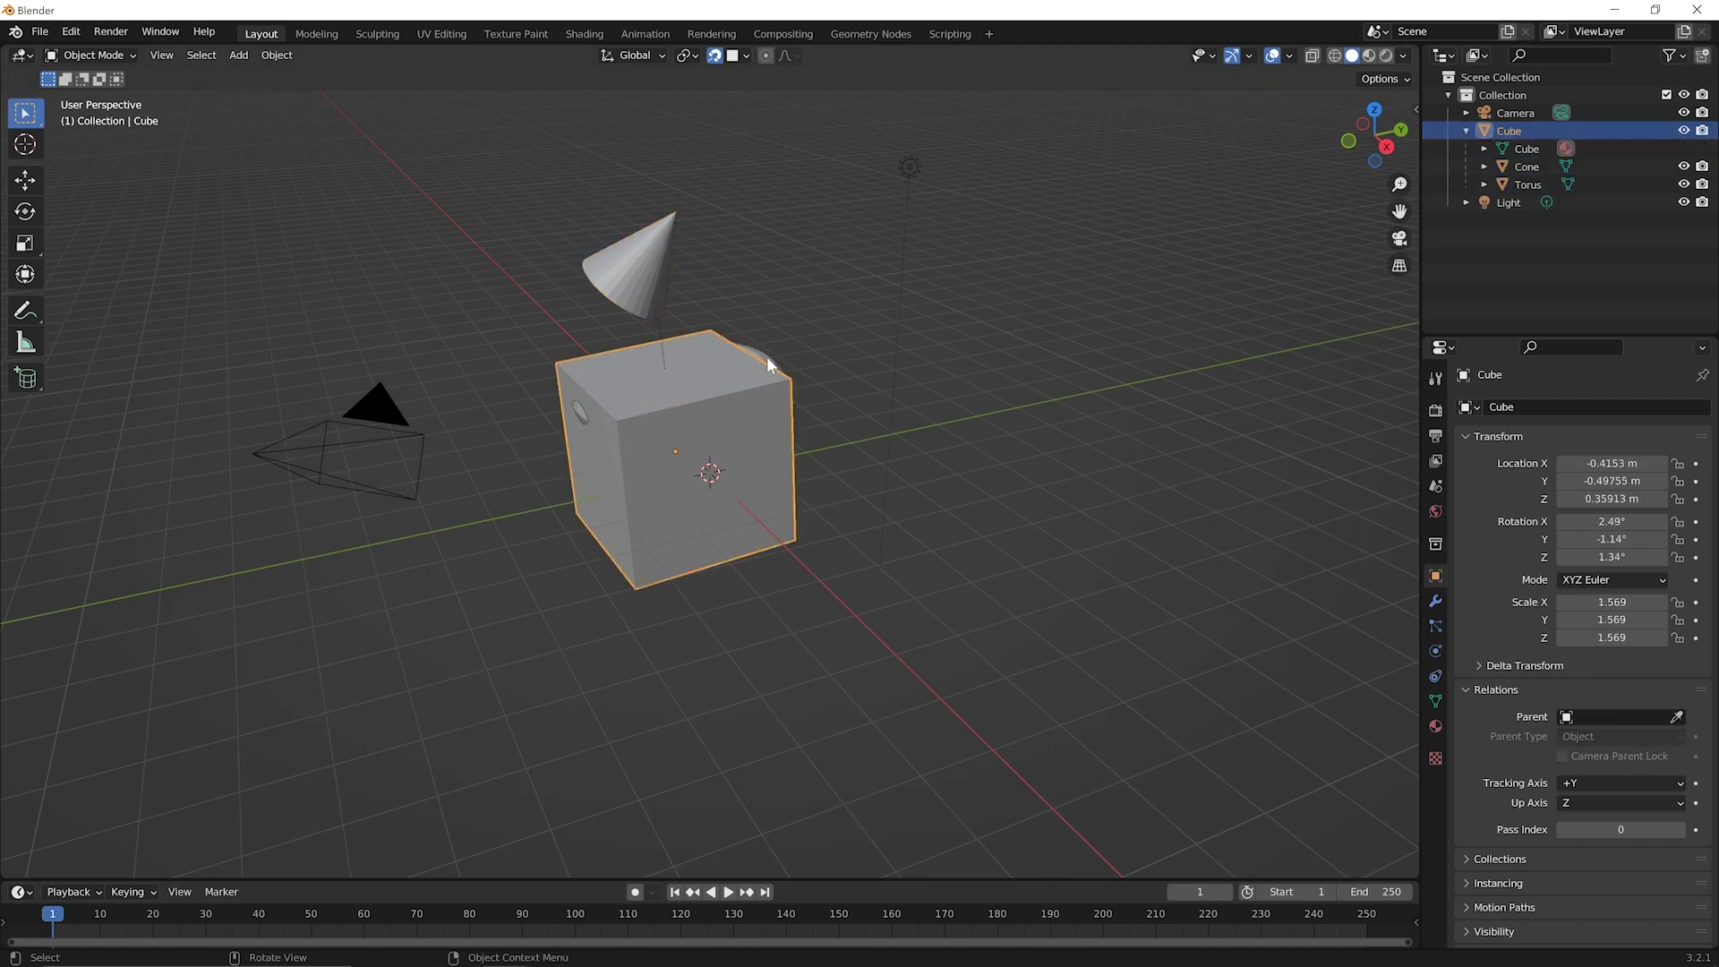
{"action": "left_click", "coordinate": [766, 356]}
{"action": "left_click", "coordinate": [752, 488]}
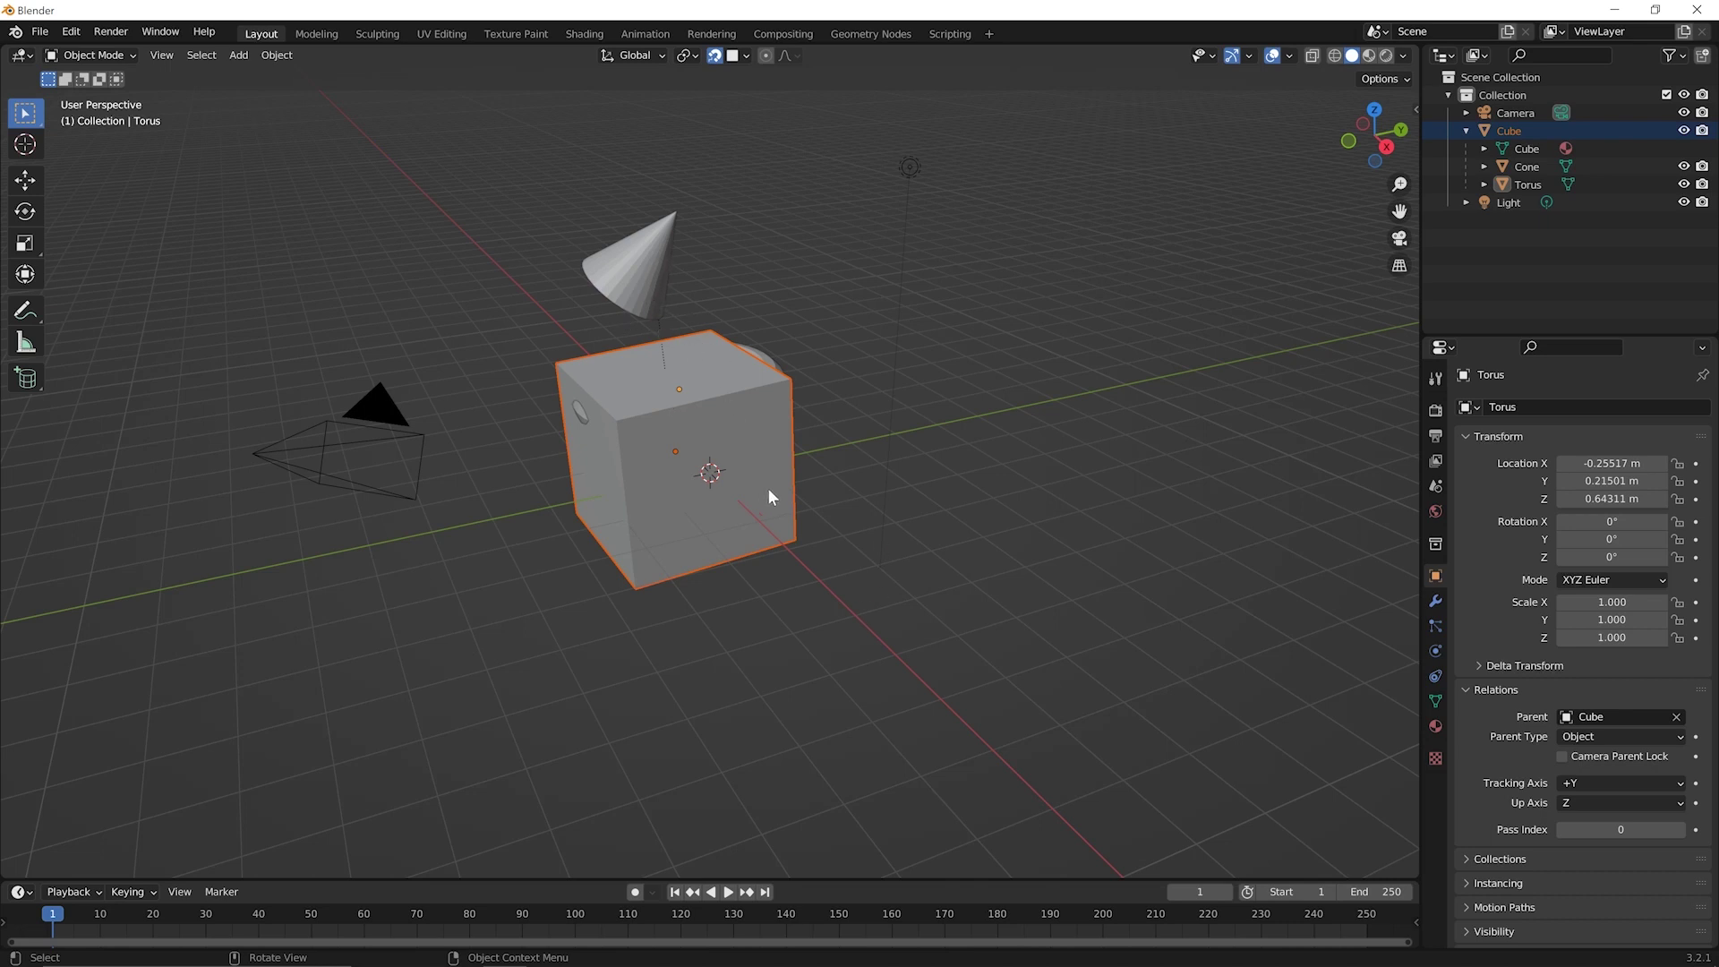
{"action": "left_click", "coordinate": [645, 278]}
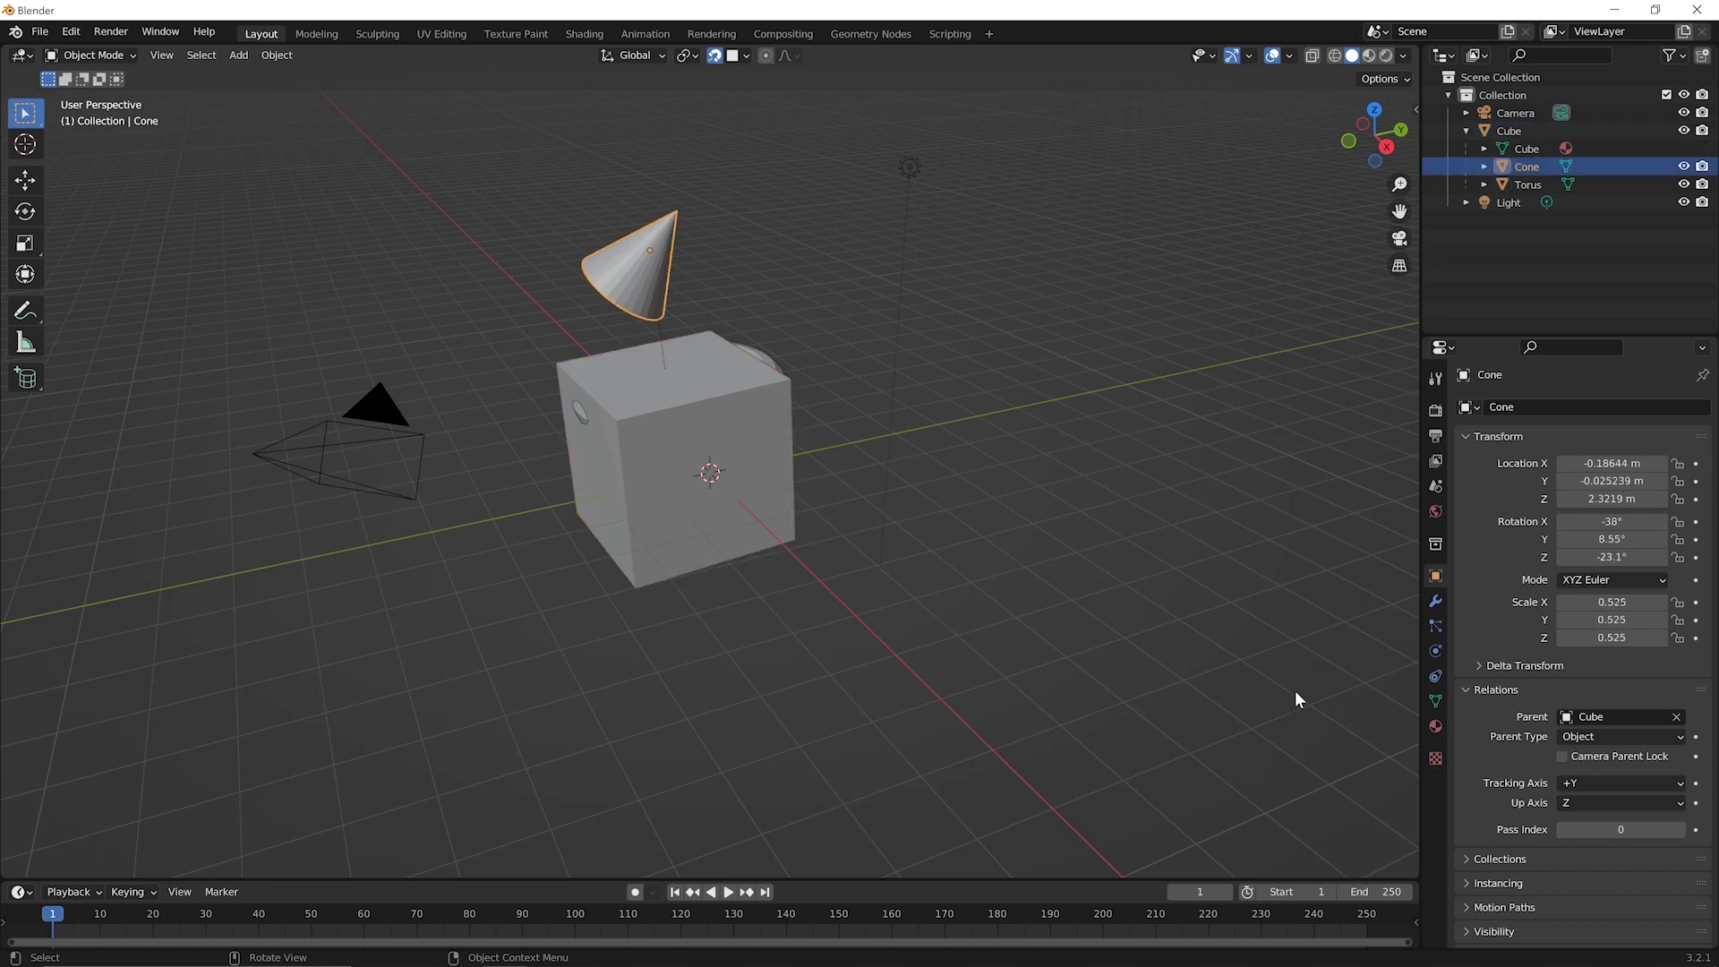
Clear the Parent field of both the cone and the torus.
{"action": "left_click", "coordinate": [1676, 717]}
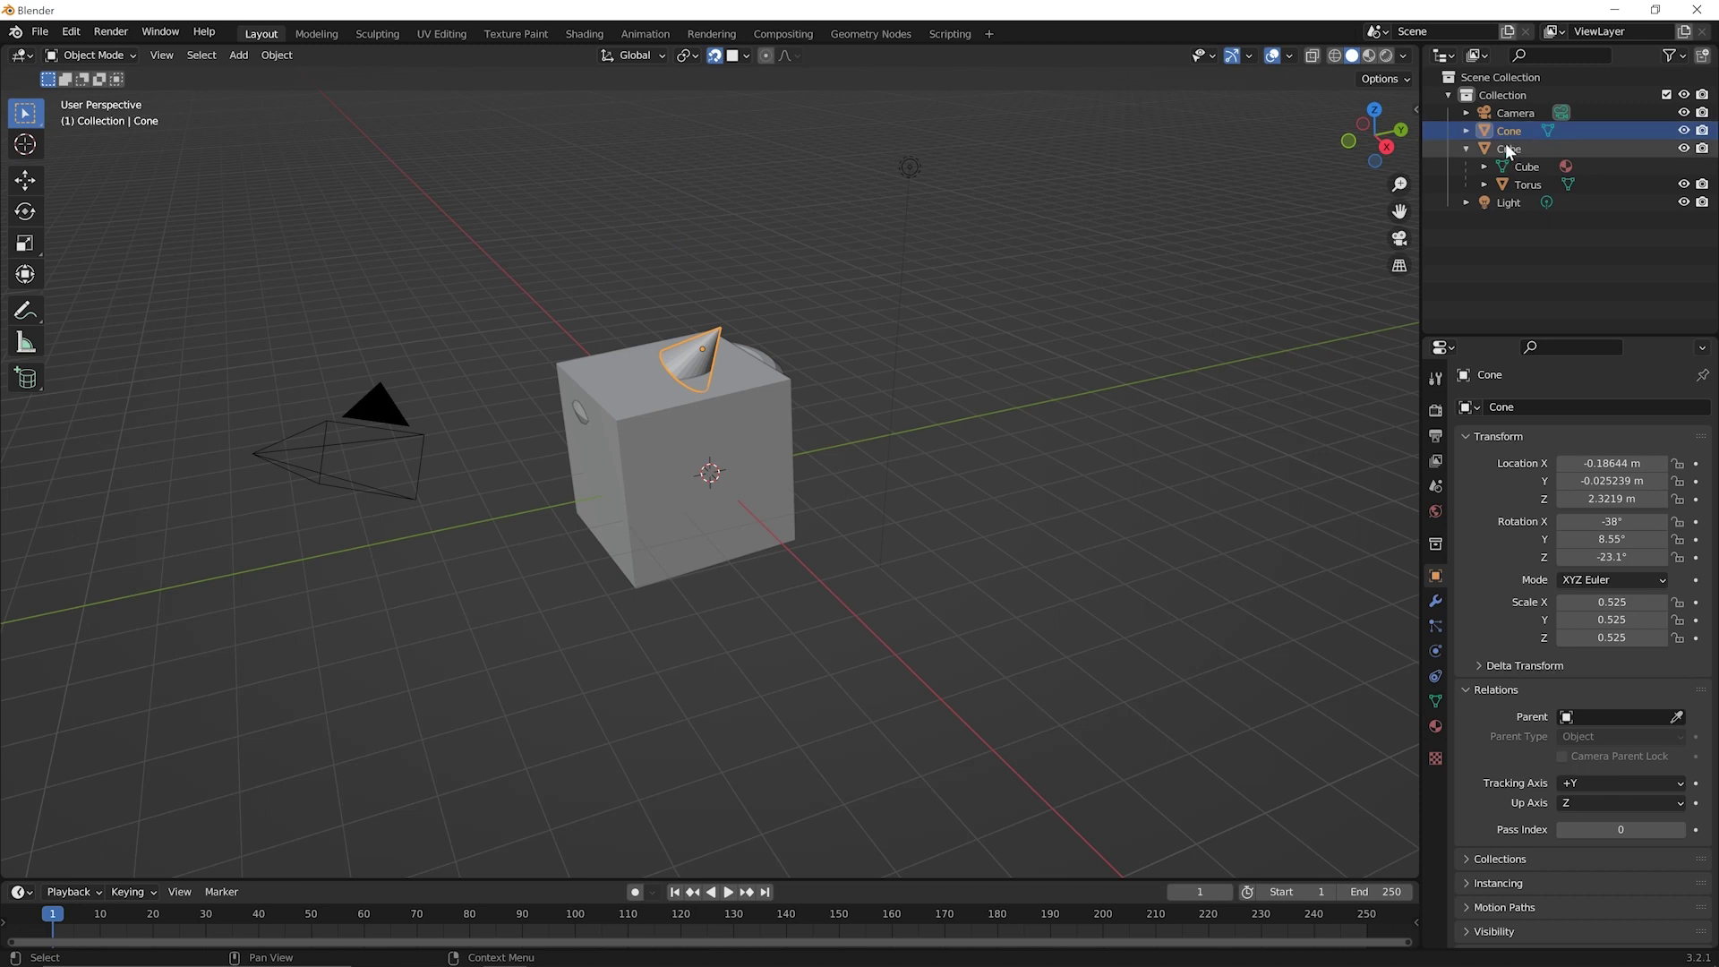
{"action": "left_click", "coordinate": [766, 362]}
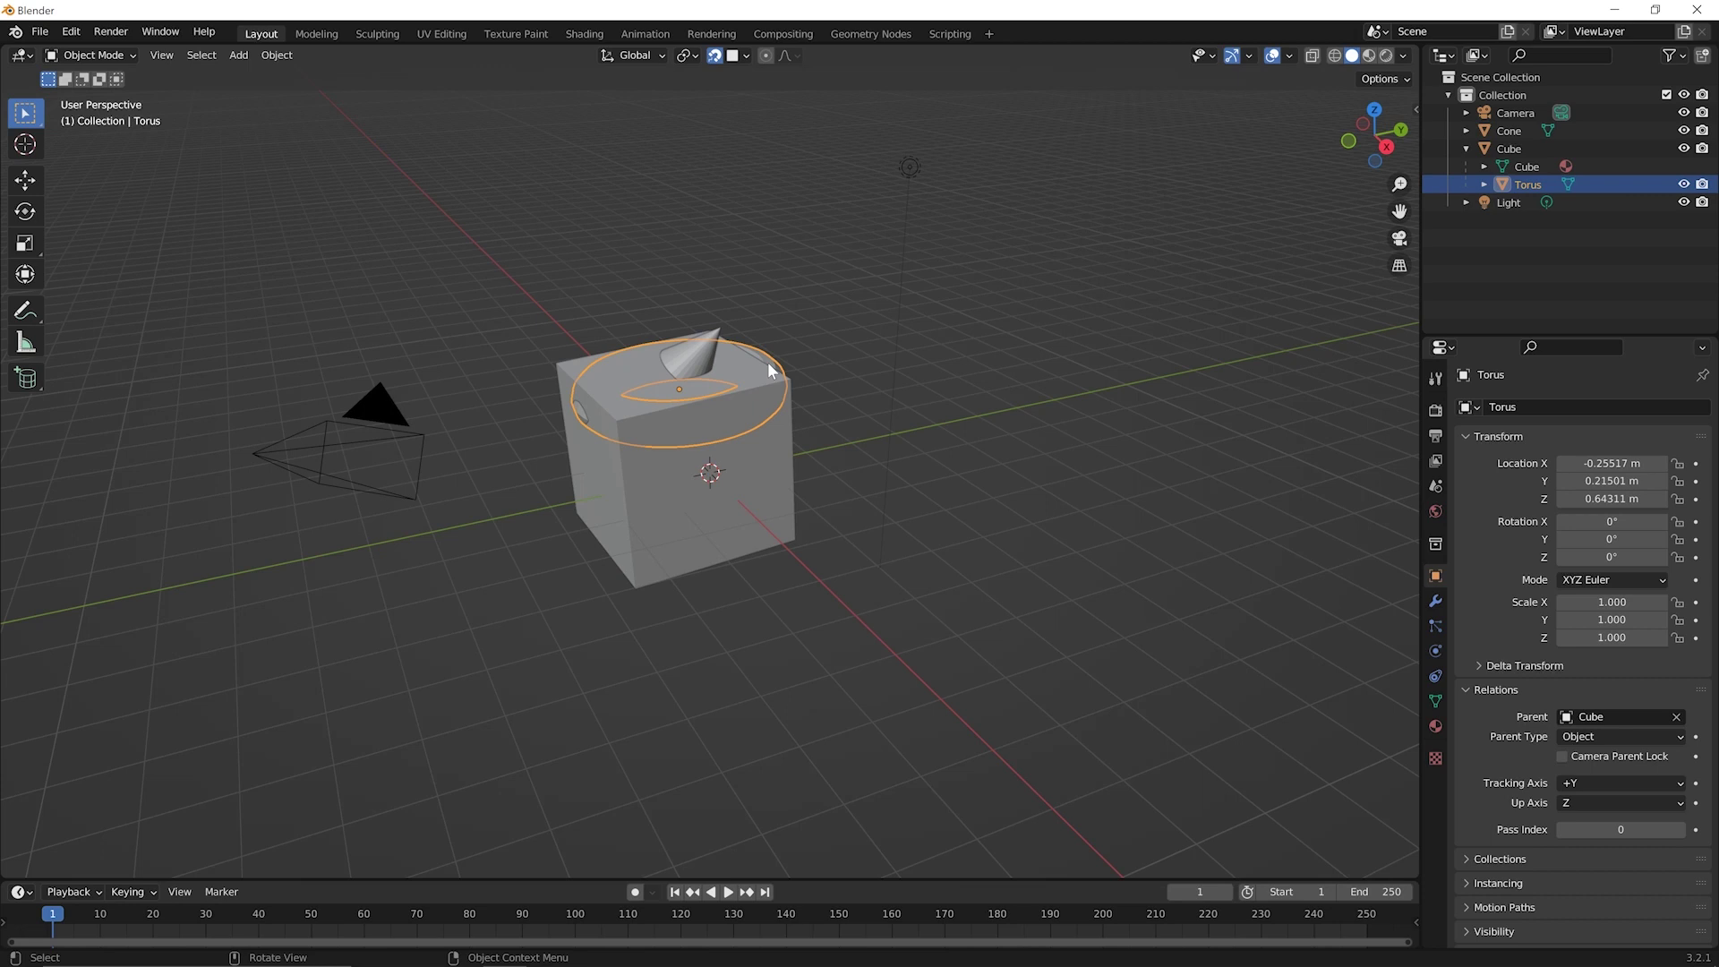
{"action": "left_click", "coordinate": [1676, 717]}
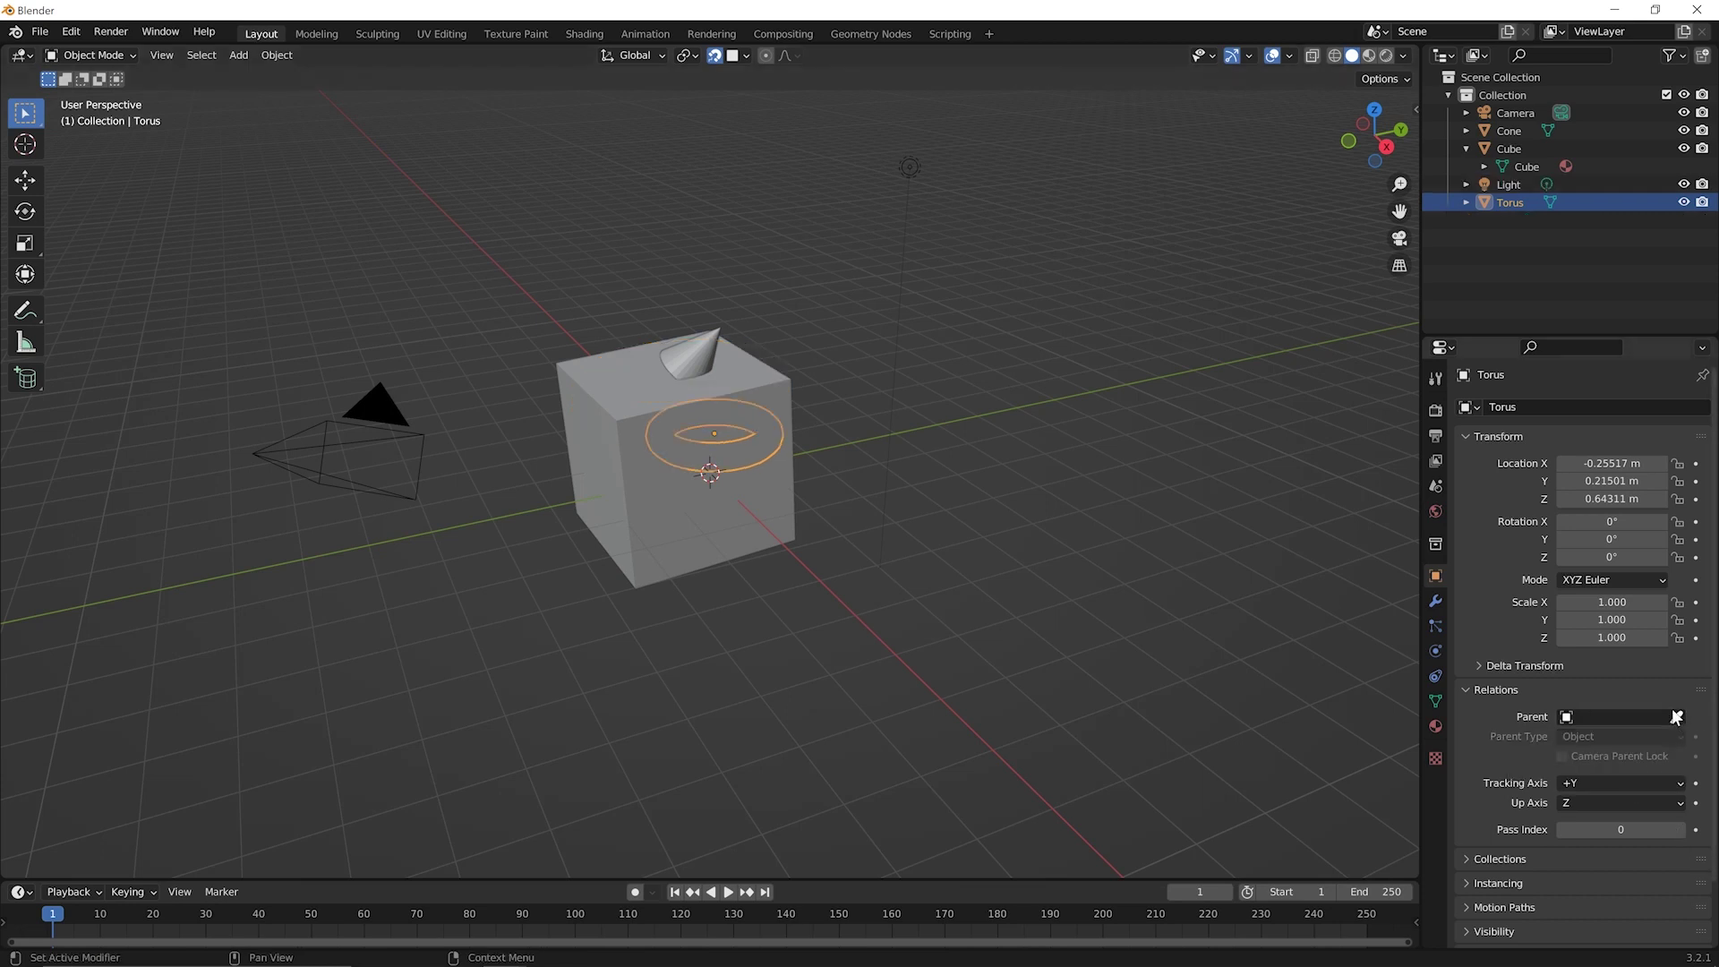
Collapse Cube in the Outliner and select Cone, Cube and Torus there in turn.
{"action": "left_click", "coordinate": [1465, 148]}
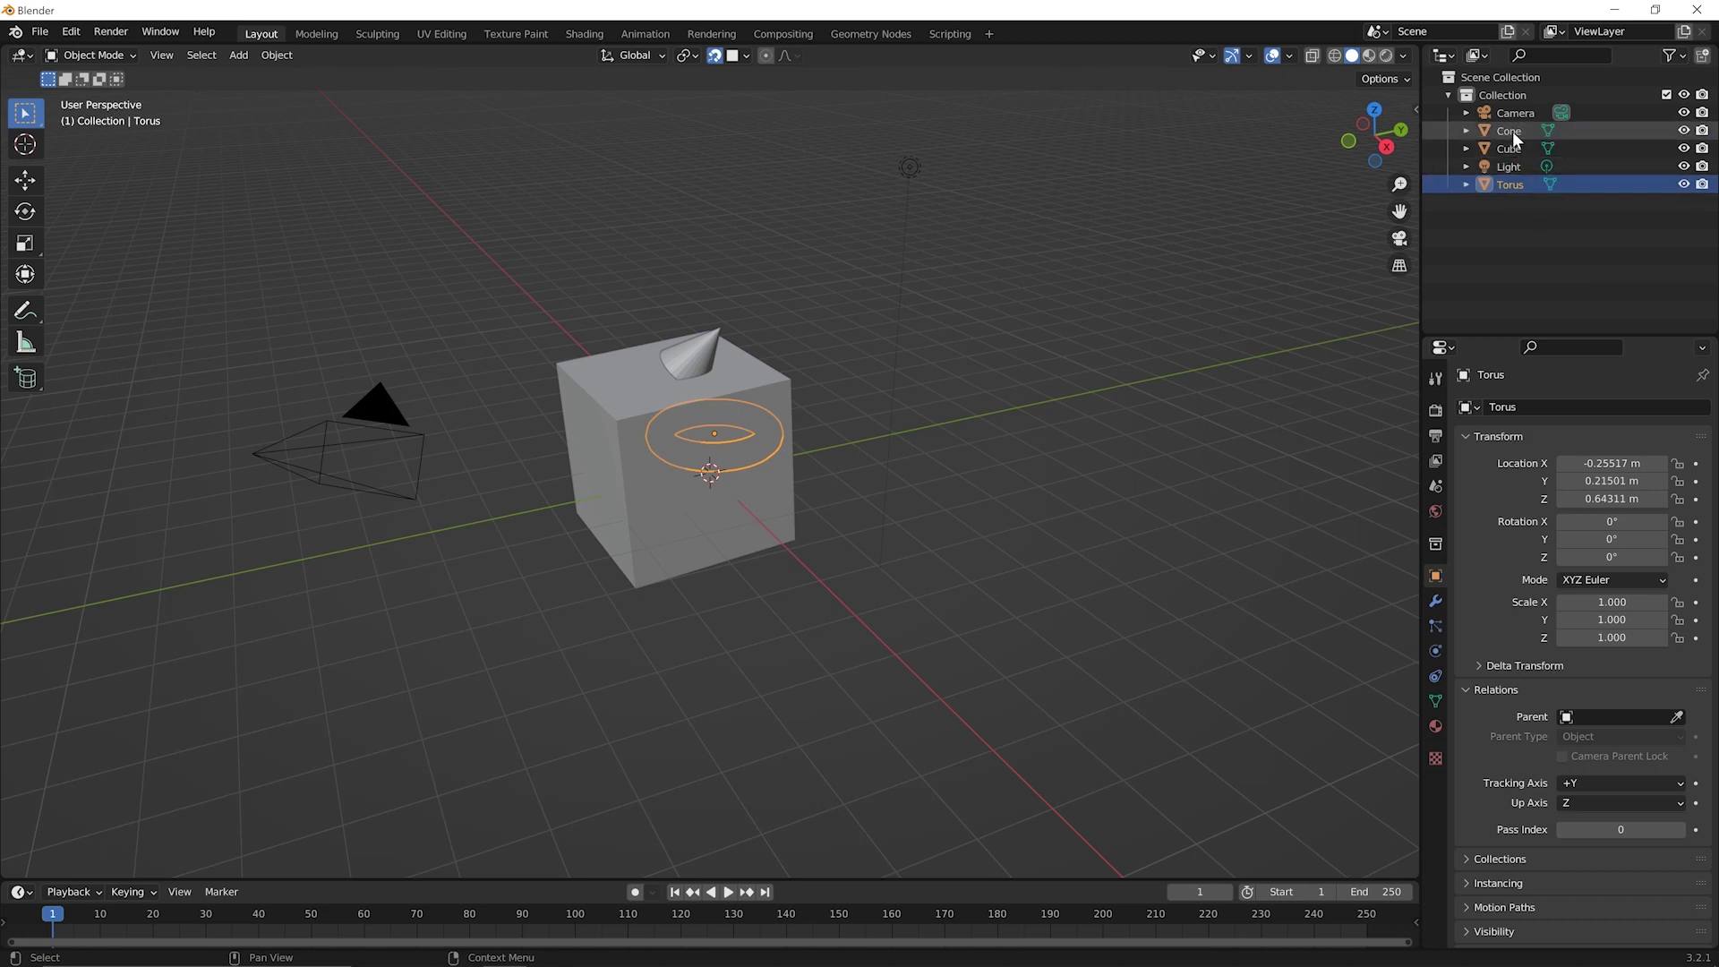
{"action": "left_click", "coordinate": [1512, 131]}
{"action": "left_click", "coordinate": [1513, 149]}
{"action": "left_click", "coordinate": [1513, 184]}
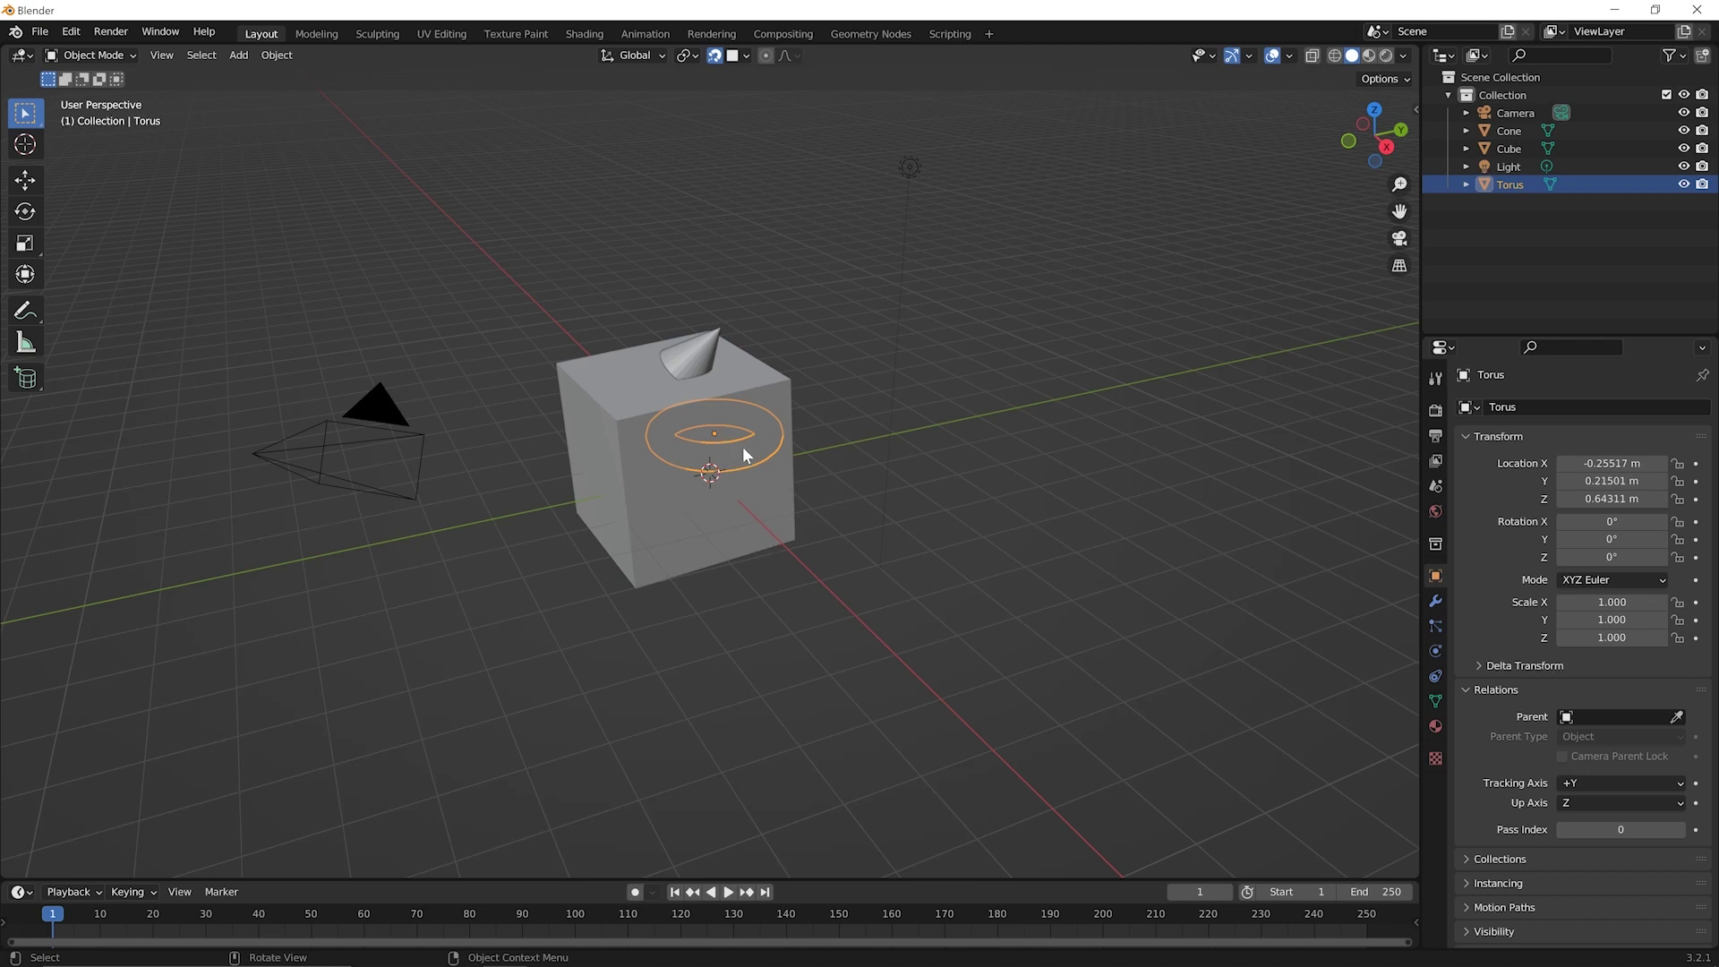
Move the torus to the cube's right and the cone beside the camera at −1.1797, −5.2047, −0.055478 m.
{"action": "key", "text": "g"}
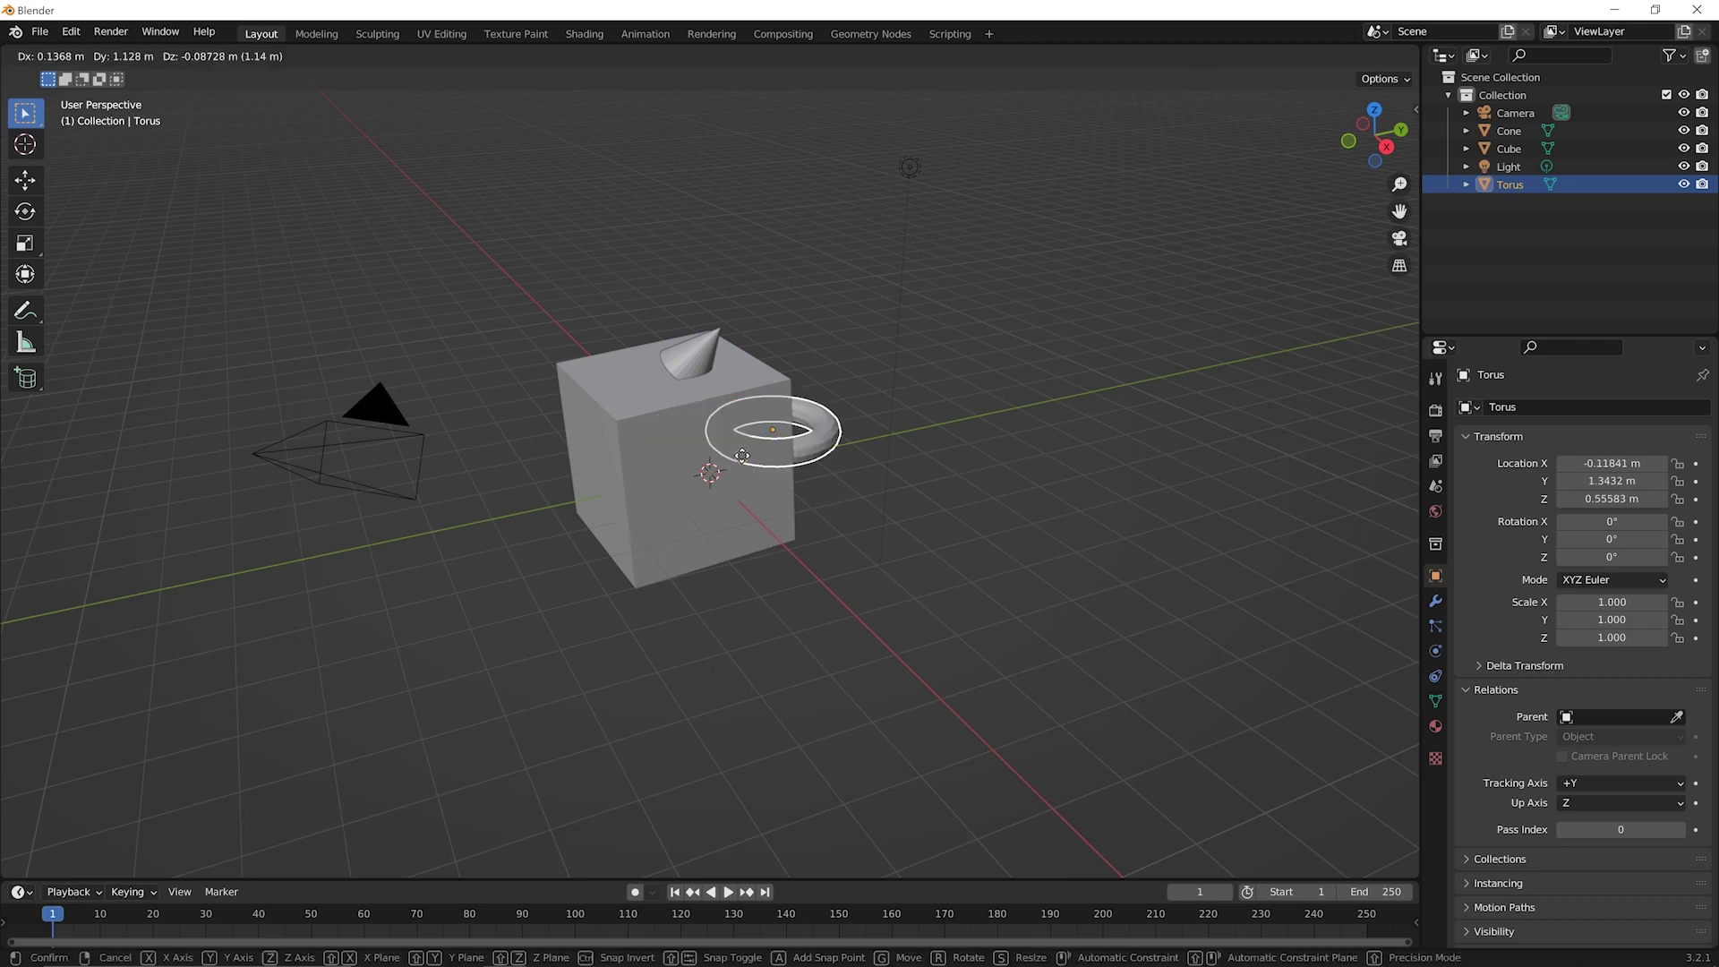
{"action": "left_click", "coordinate": [981, 420]}
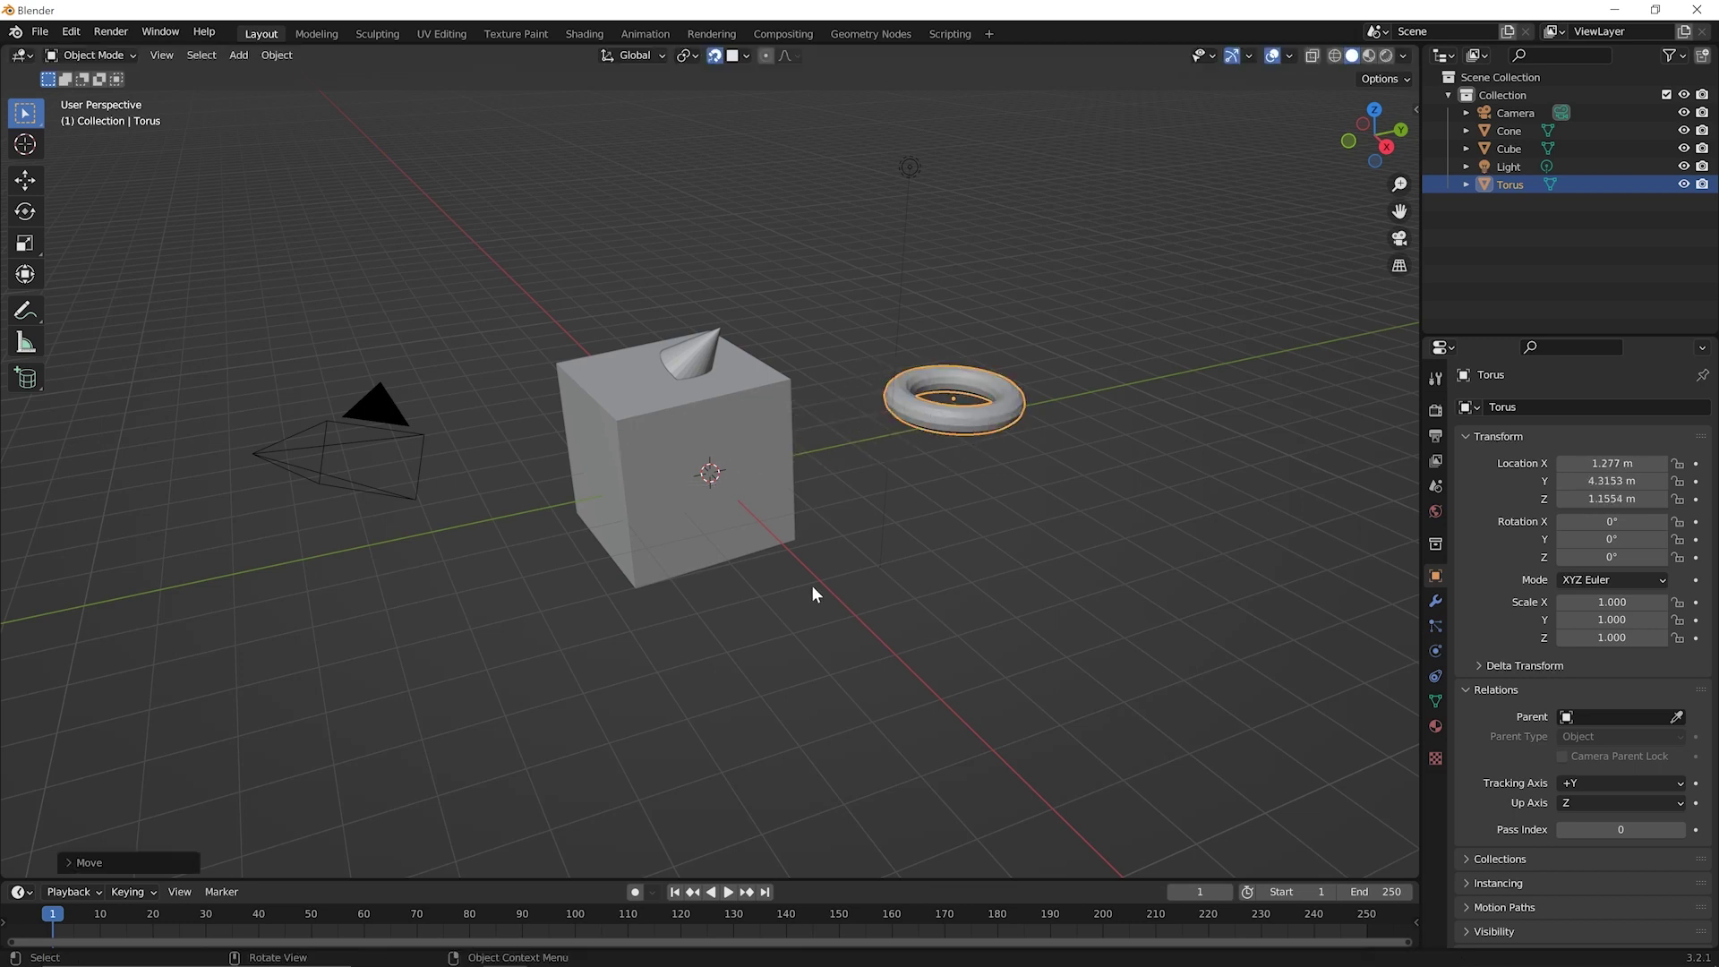
{"action": "left_click", "coordinate": [707, 362]}
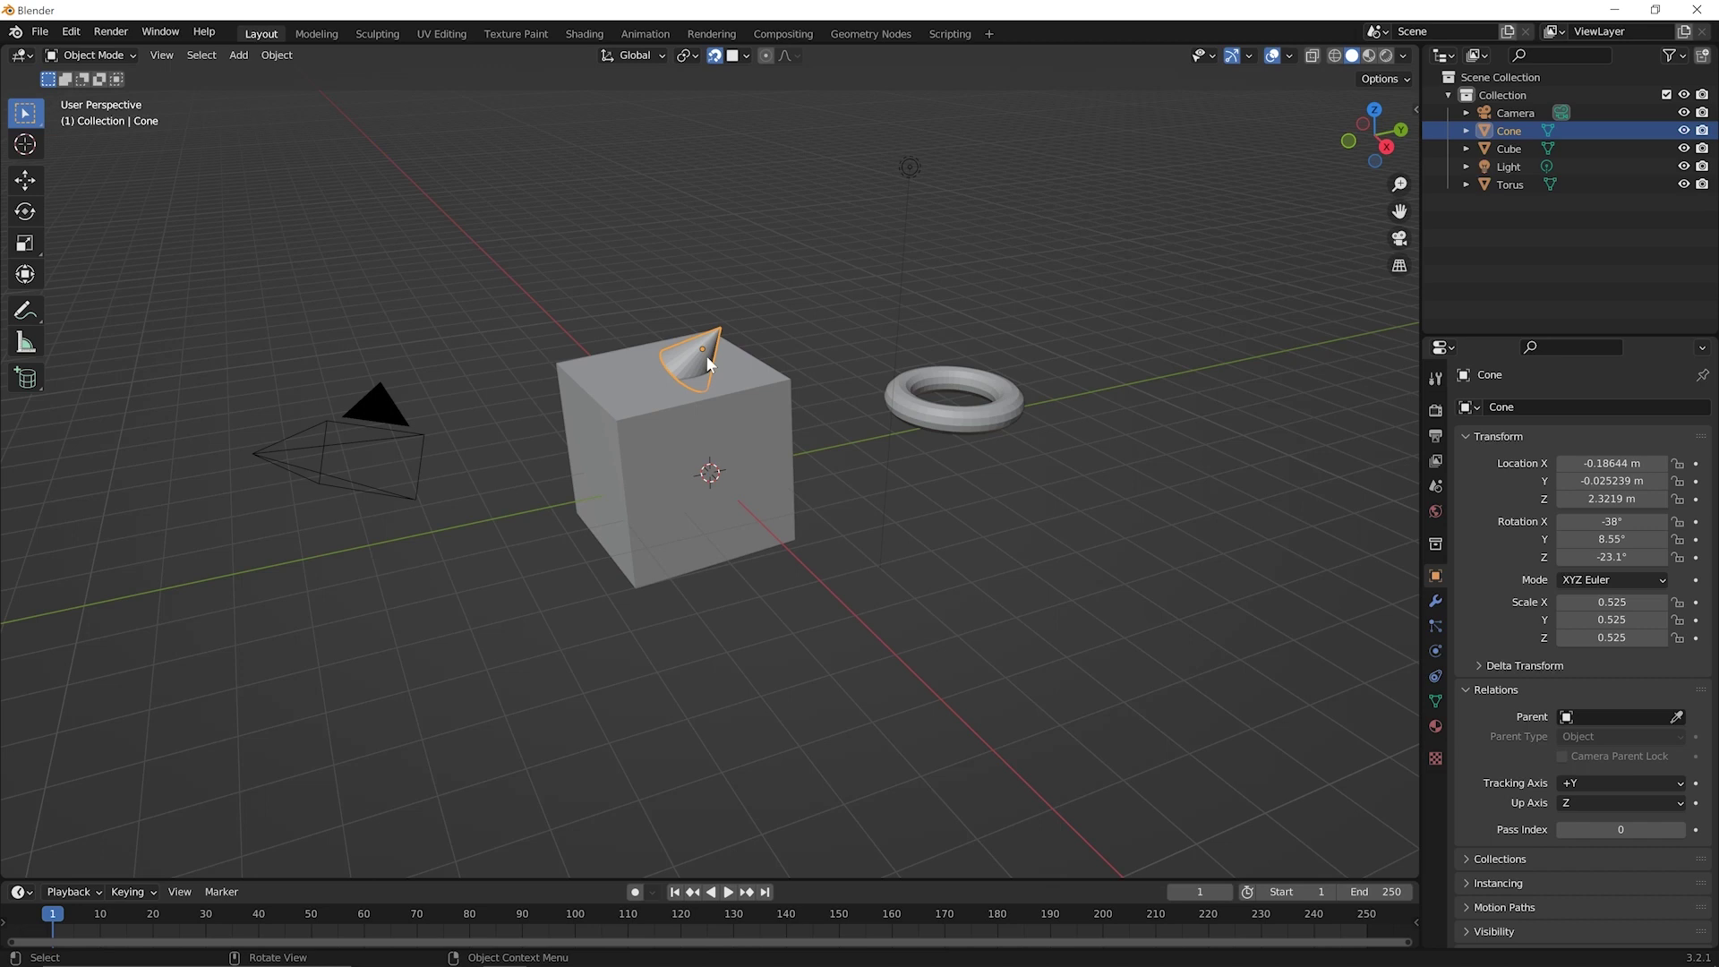
{"action": "key", "text": "g"}
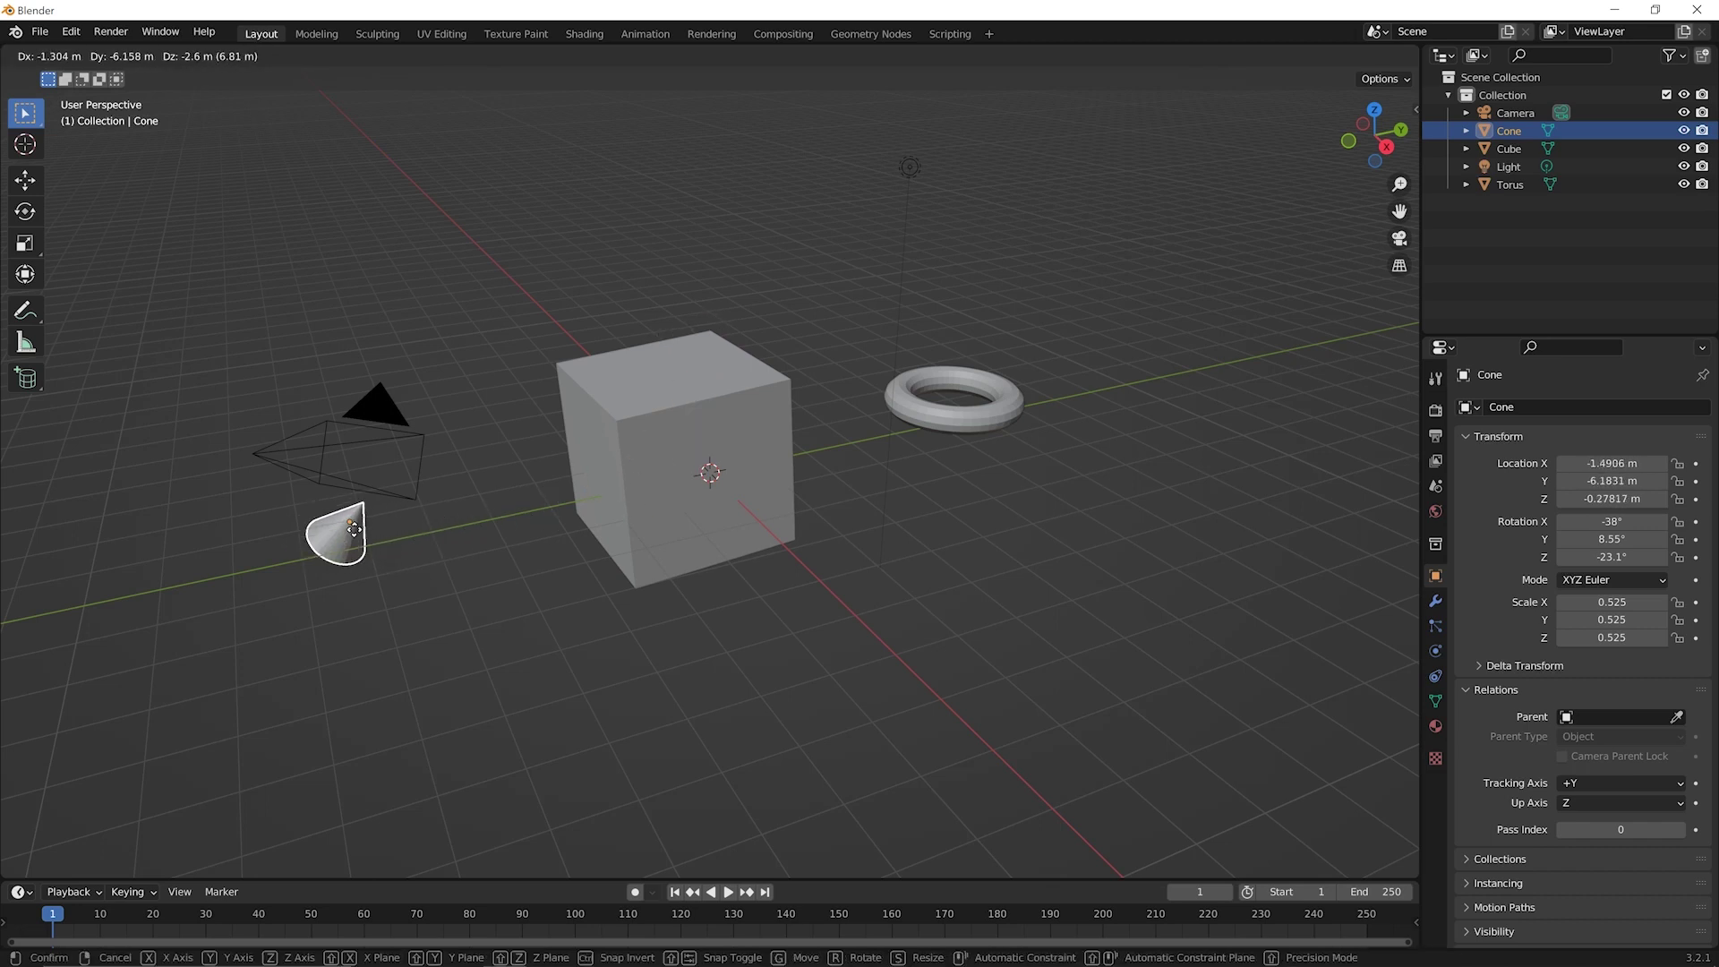
{"action": "left_click", "coordinate": [411, 510]}
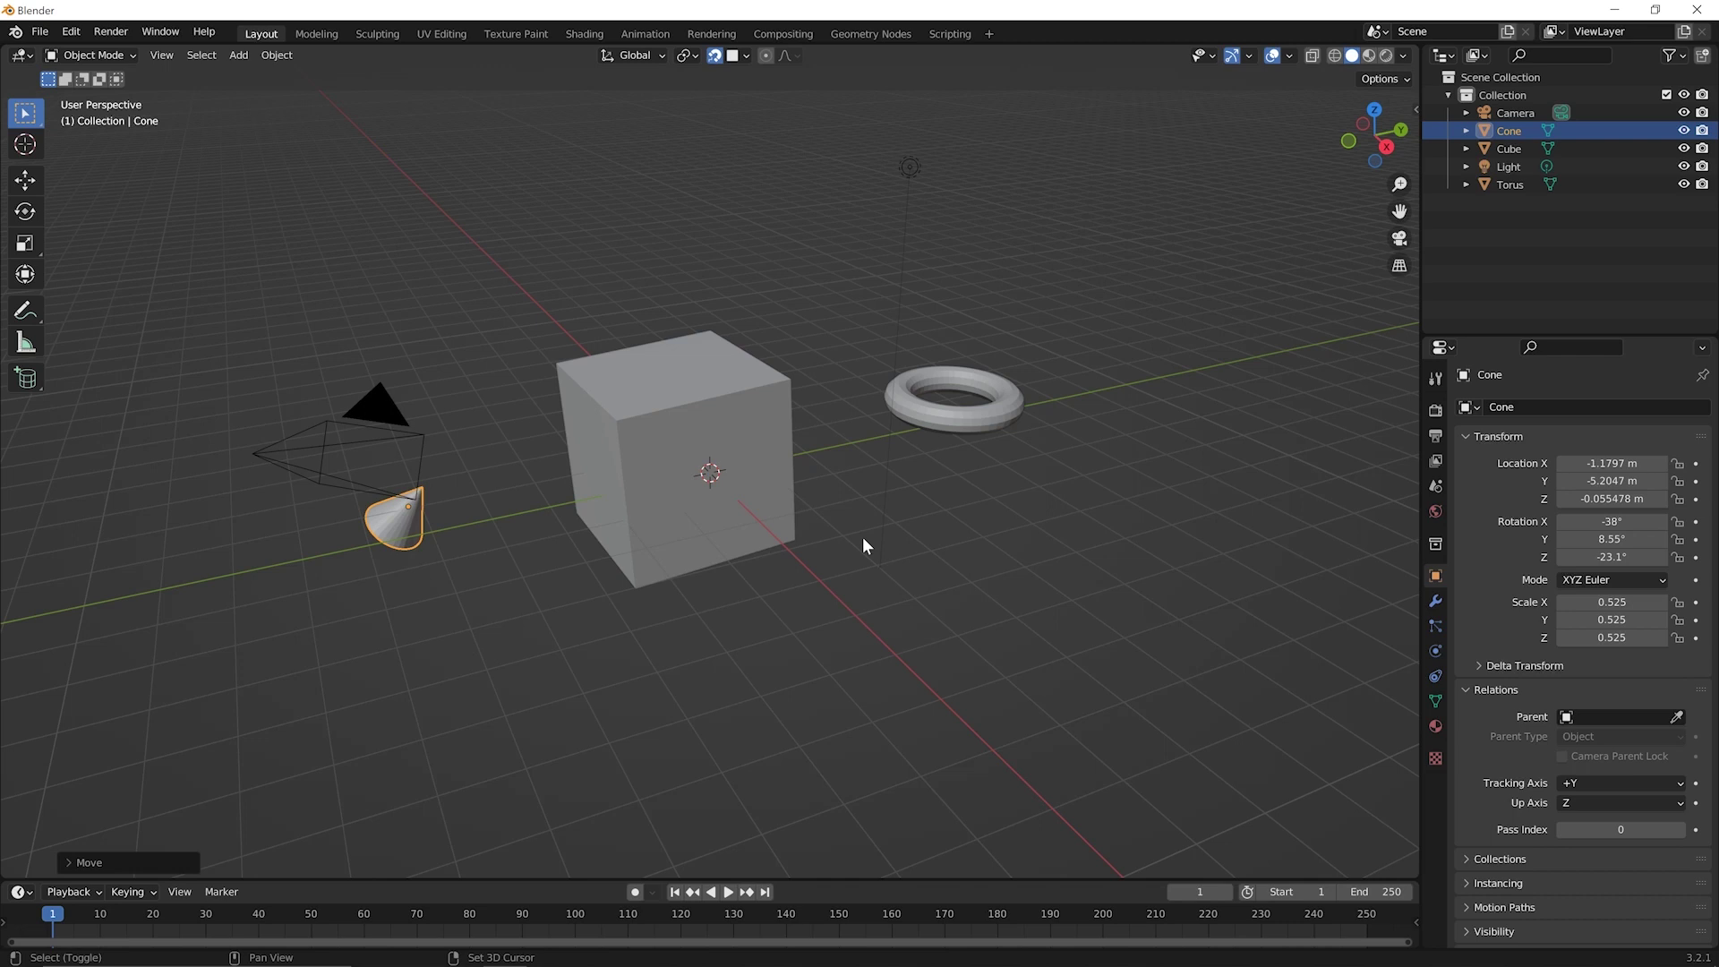
{"action": "key", "text": "shift+a"}
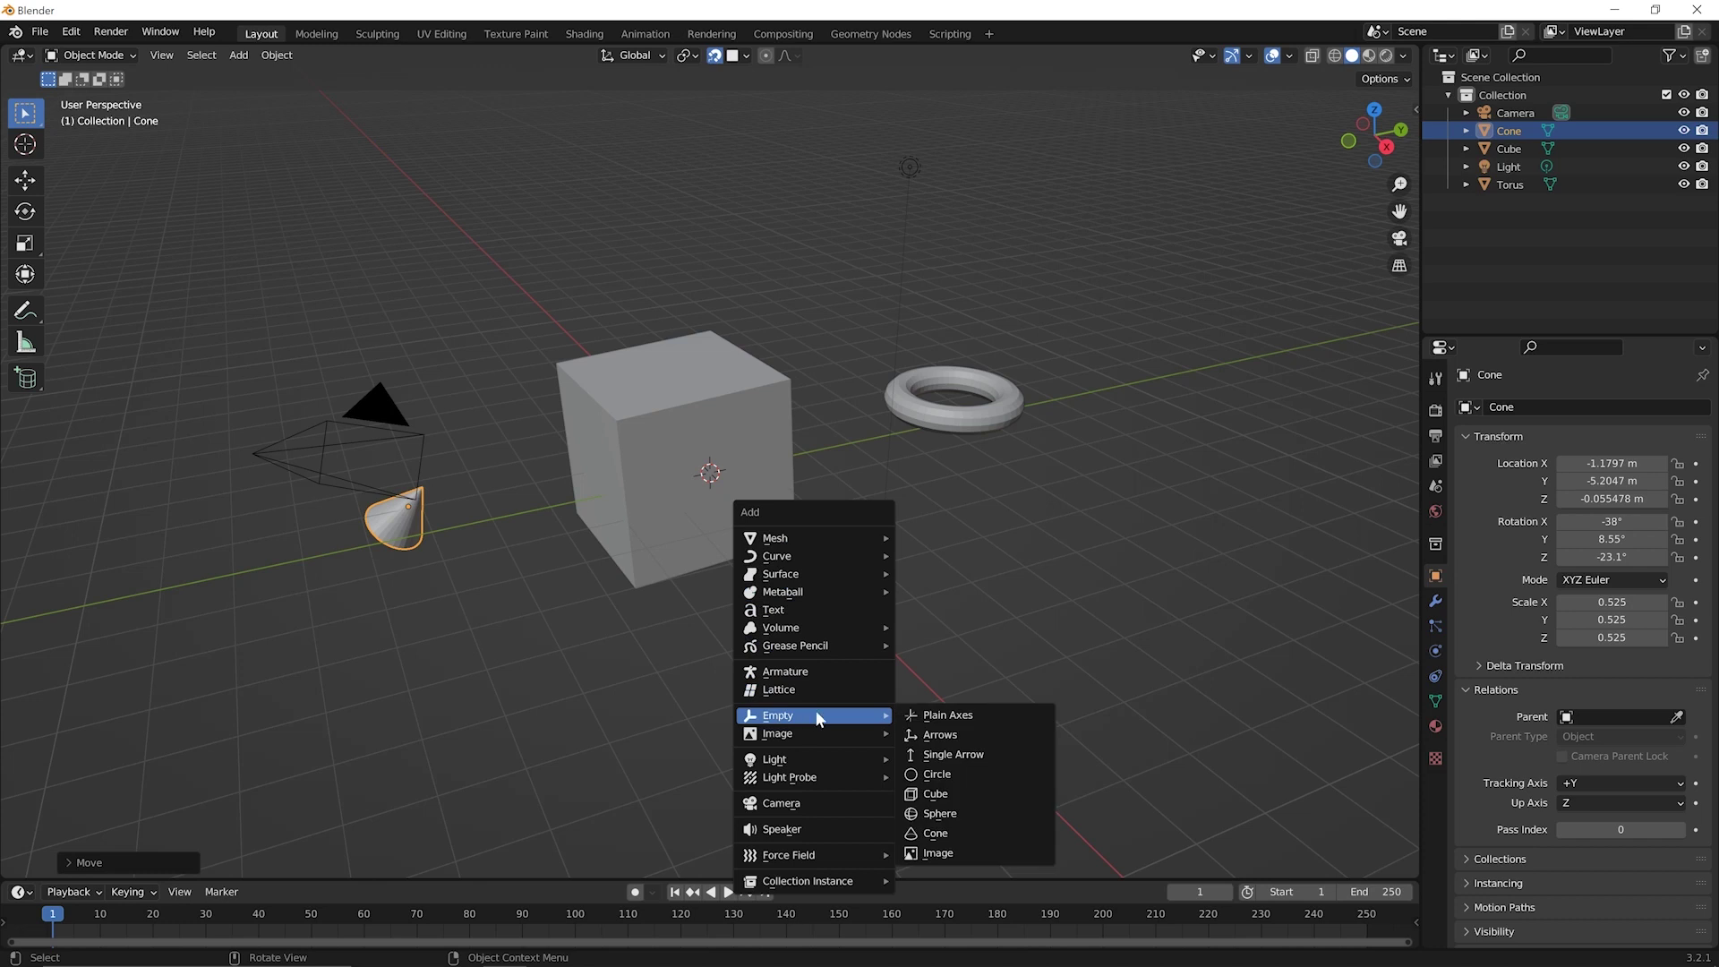
Add a Plain Axes Empty at the world origin with 1.000 scale.
{"action": "mouse_move", "coordinate": [868, 714]}
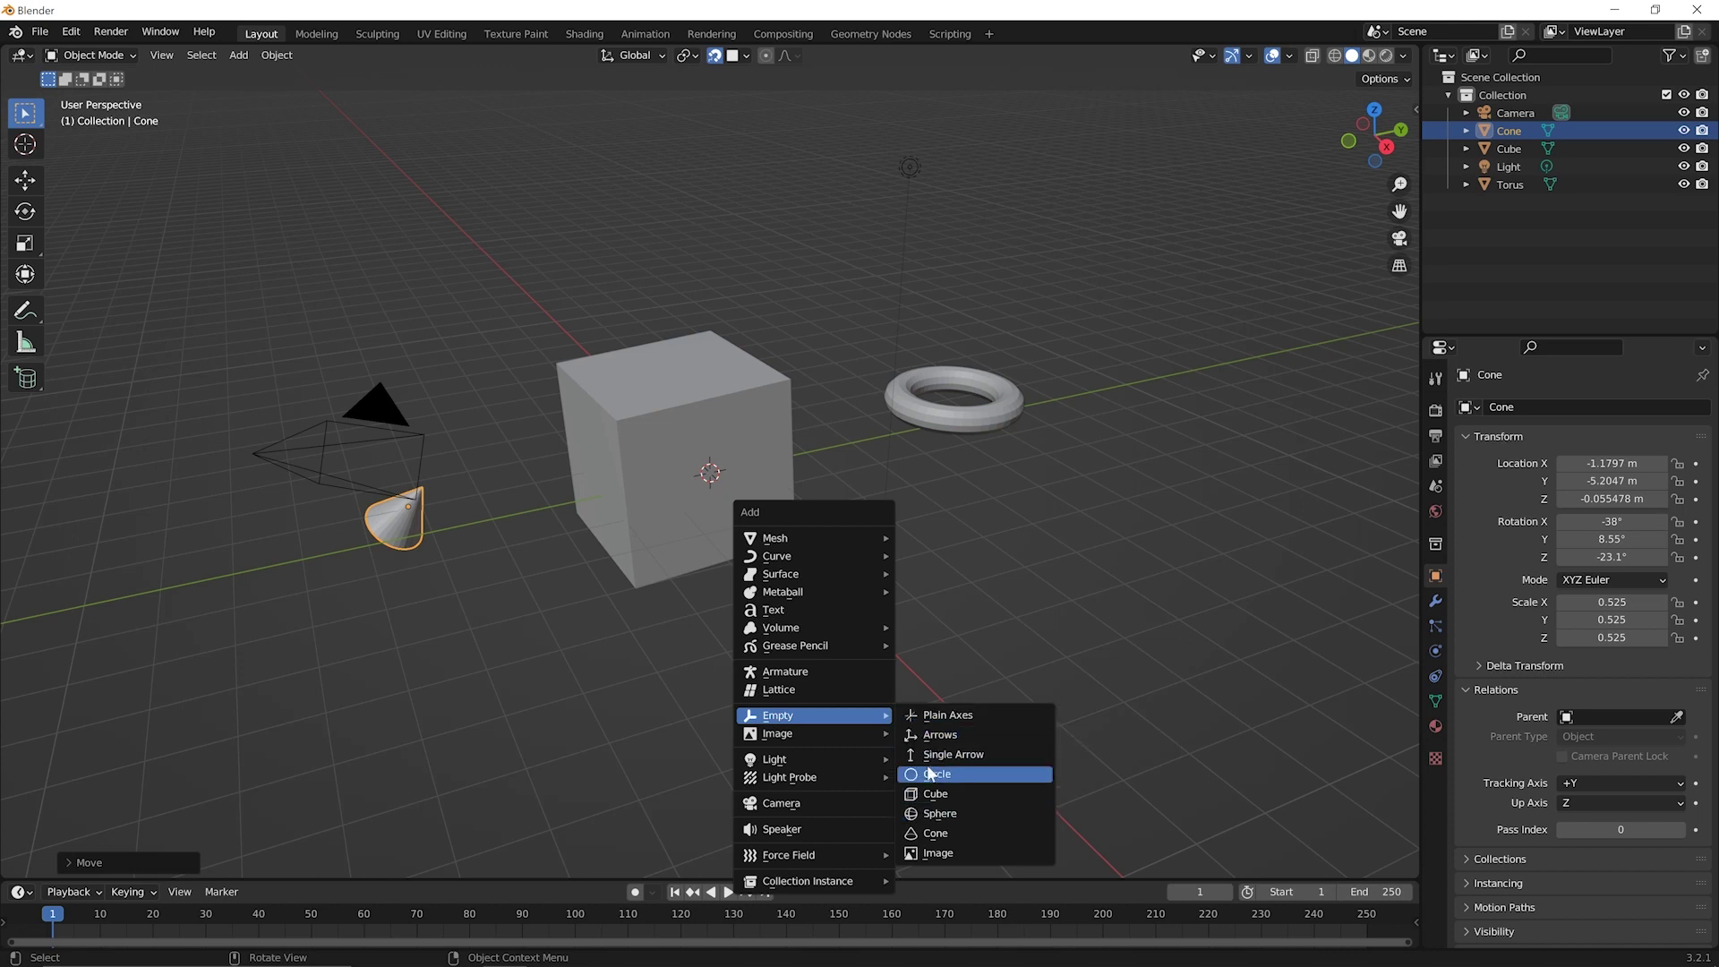
{"action": "left_click", "coordinate": [964, 722]}
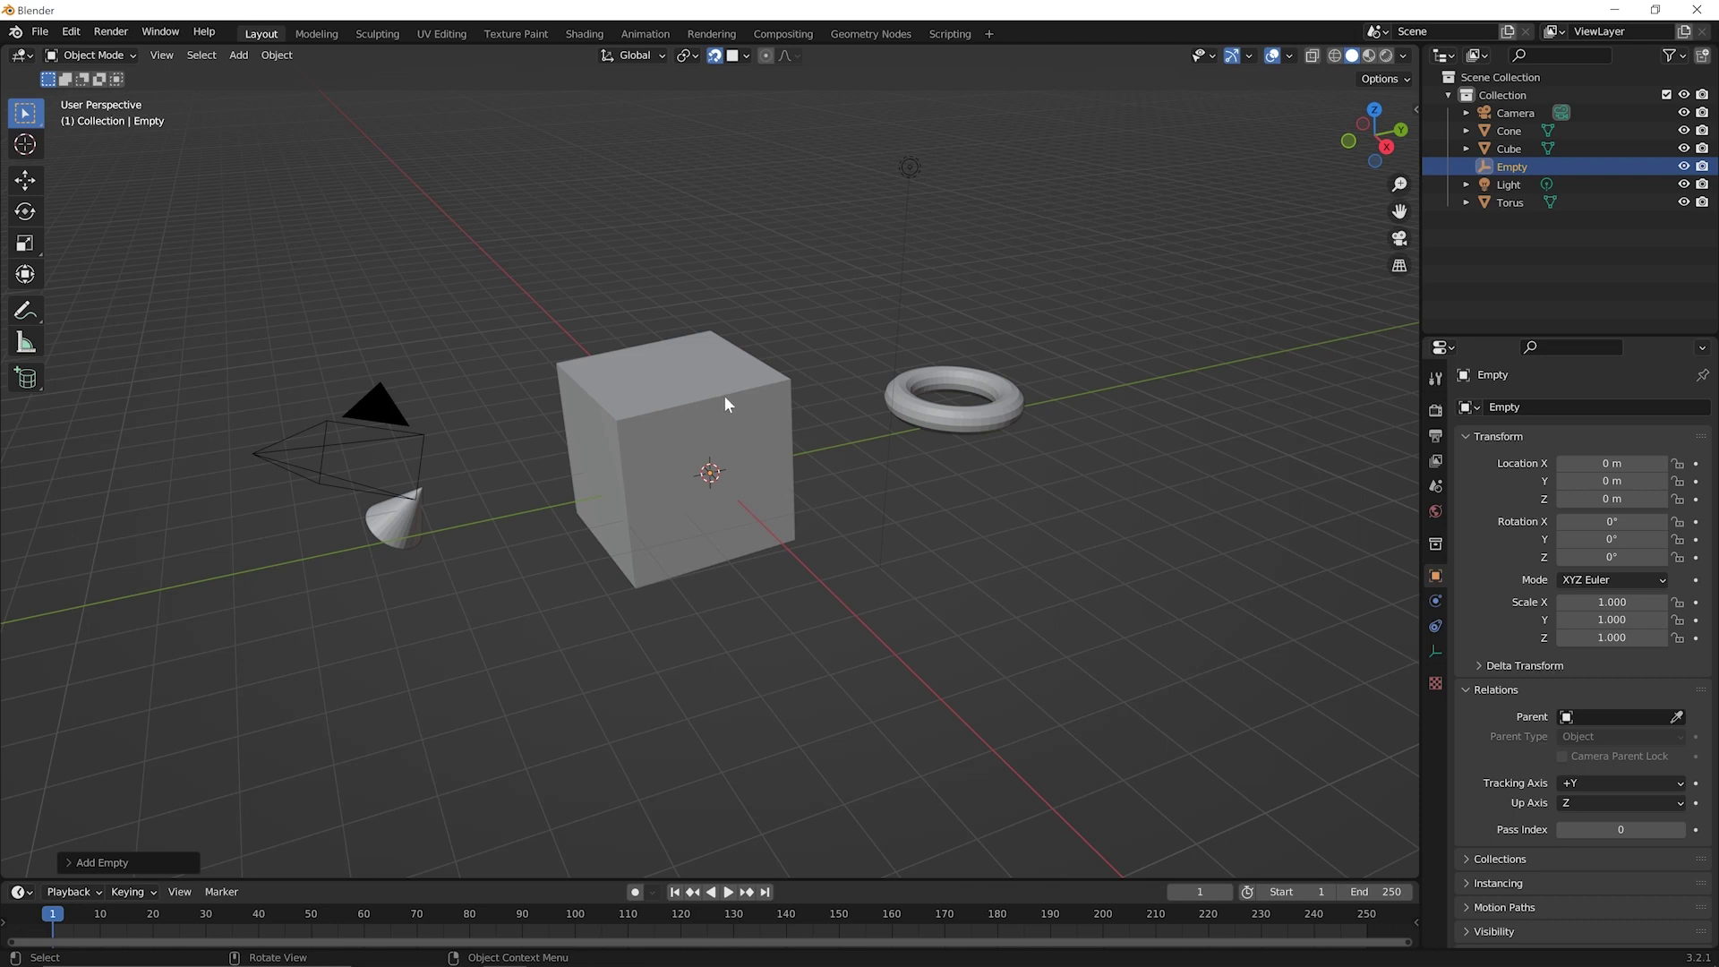
Lift the cube up and to the left, away from the Empty at the origin.
{"action": "left_click", "coordinate": [751, 434]}
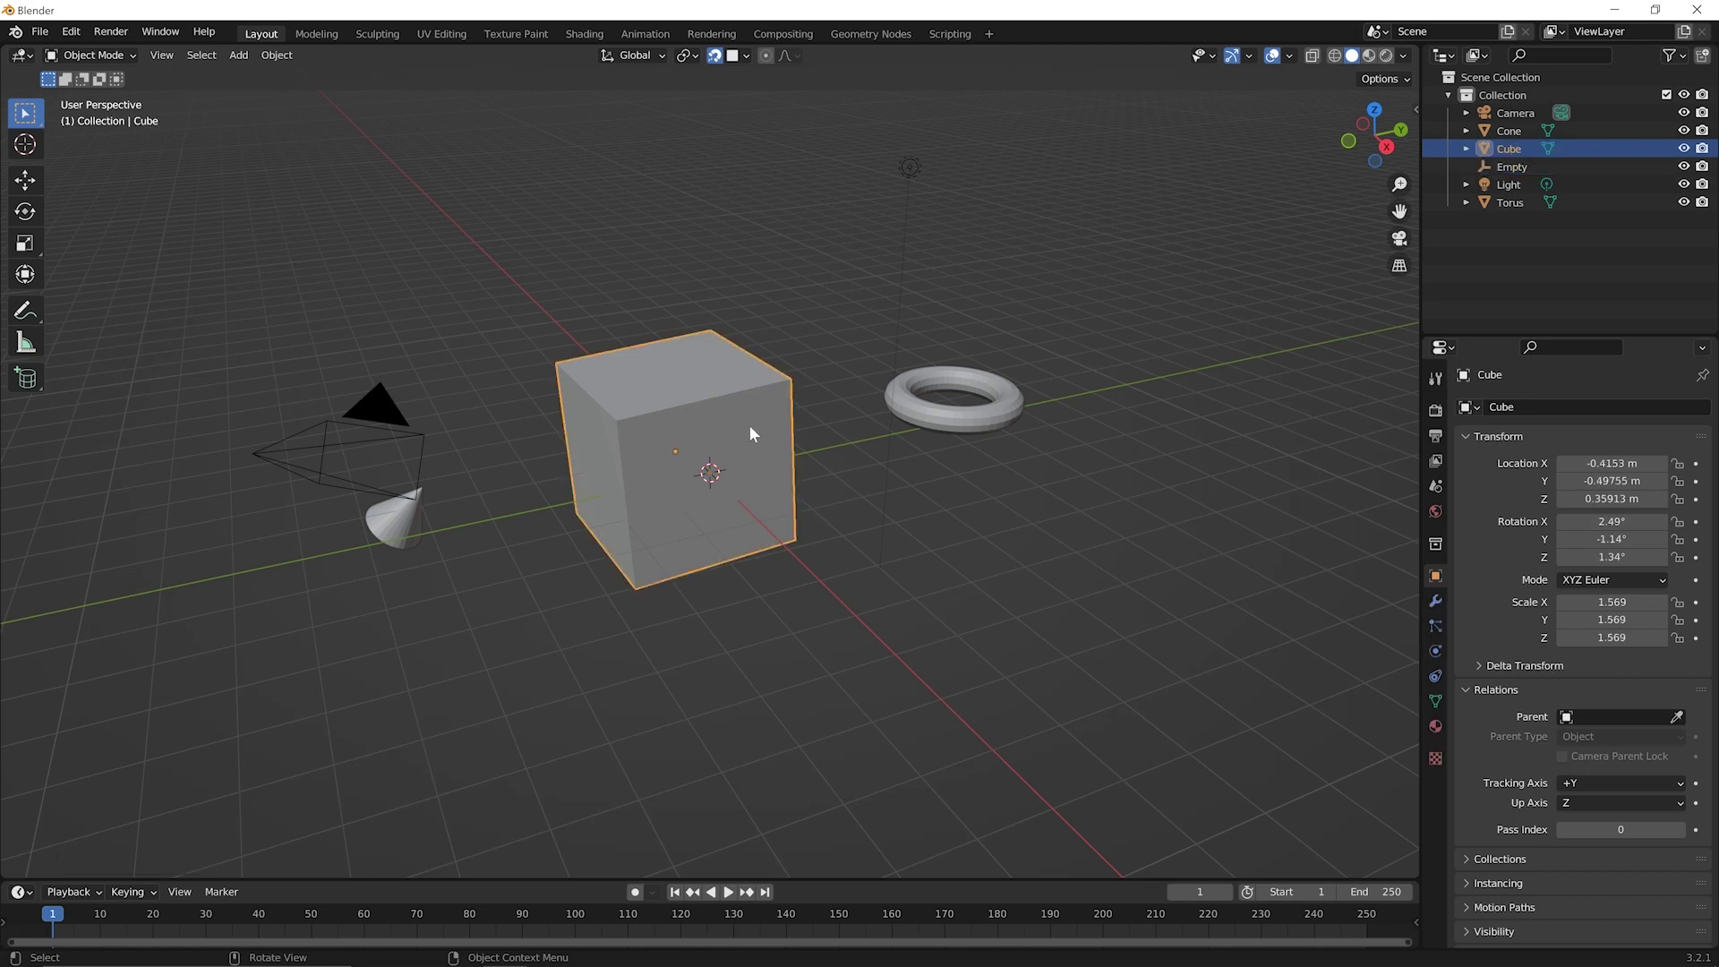
{"action": "key", "text": "g"}
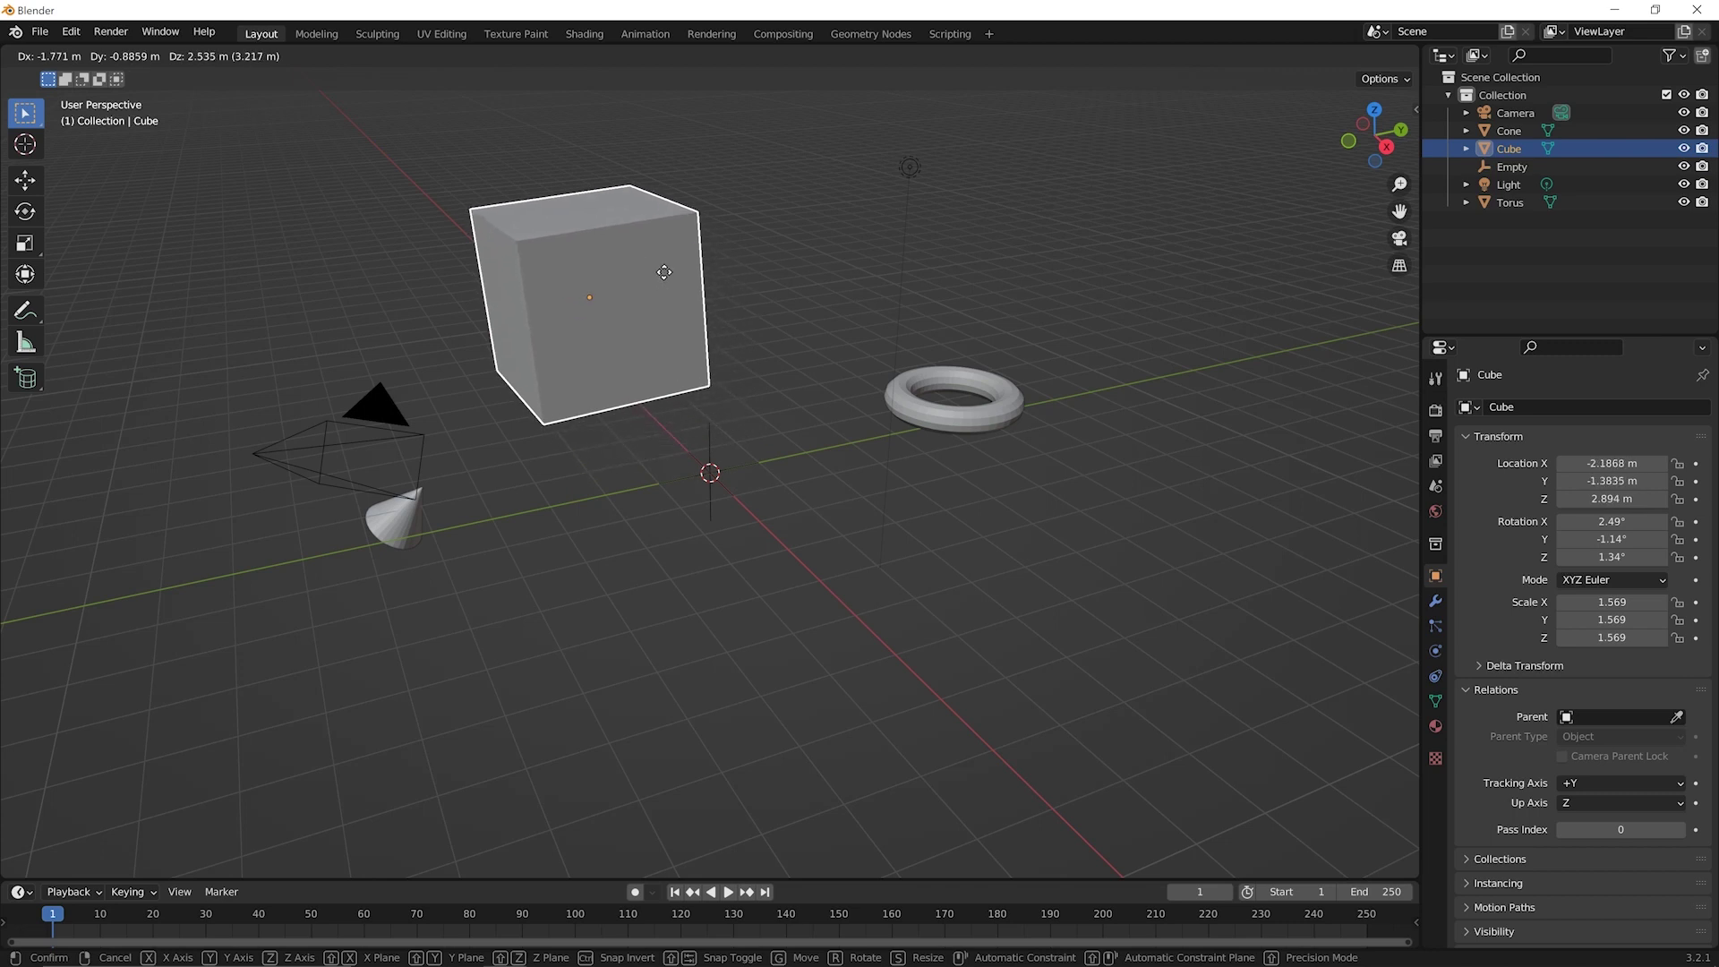
{"action": "left_click", "coordinate": [665, 279]}
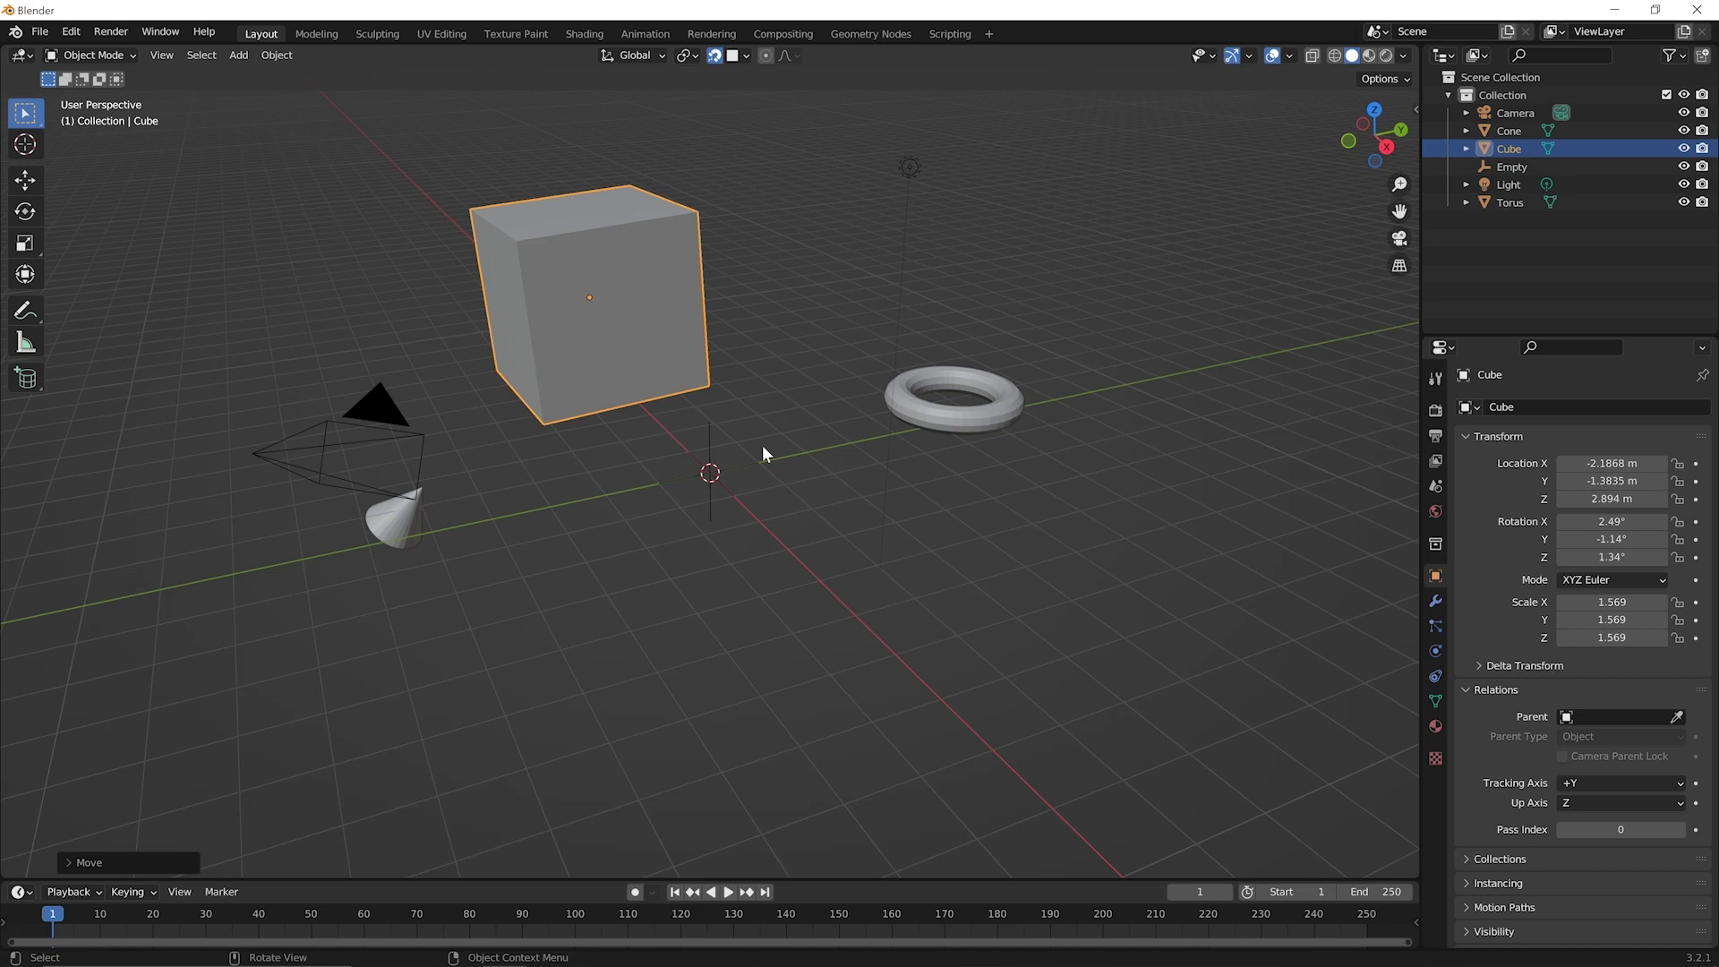
{"action": "left_click", "coordinate": [1509, 166]}
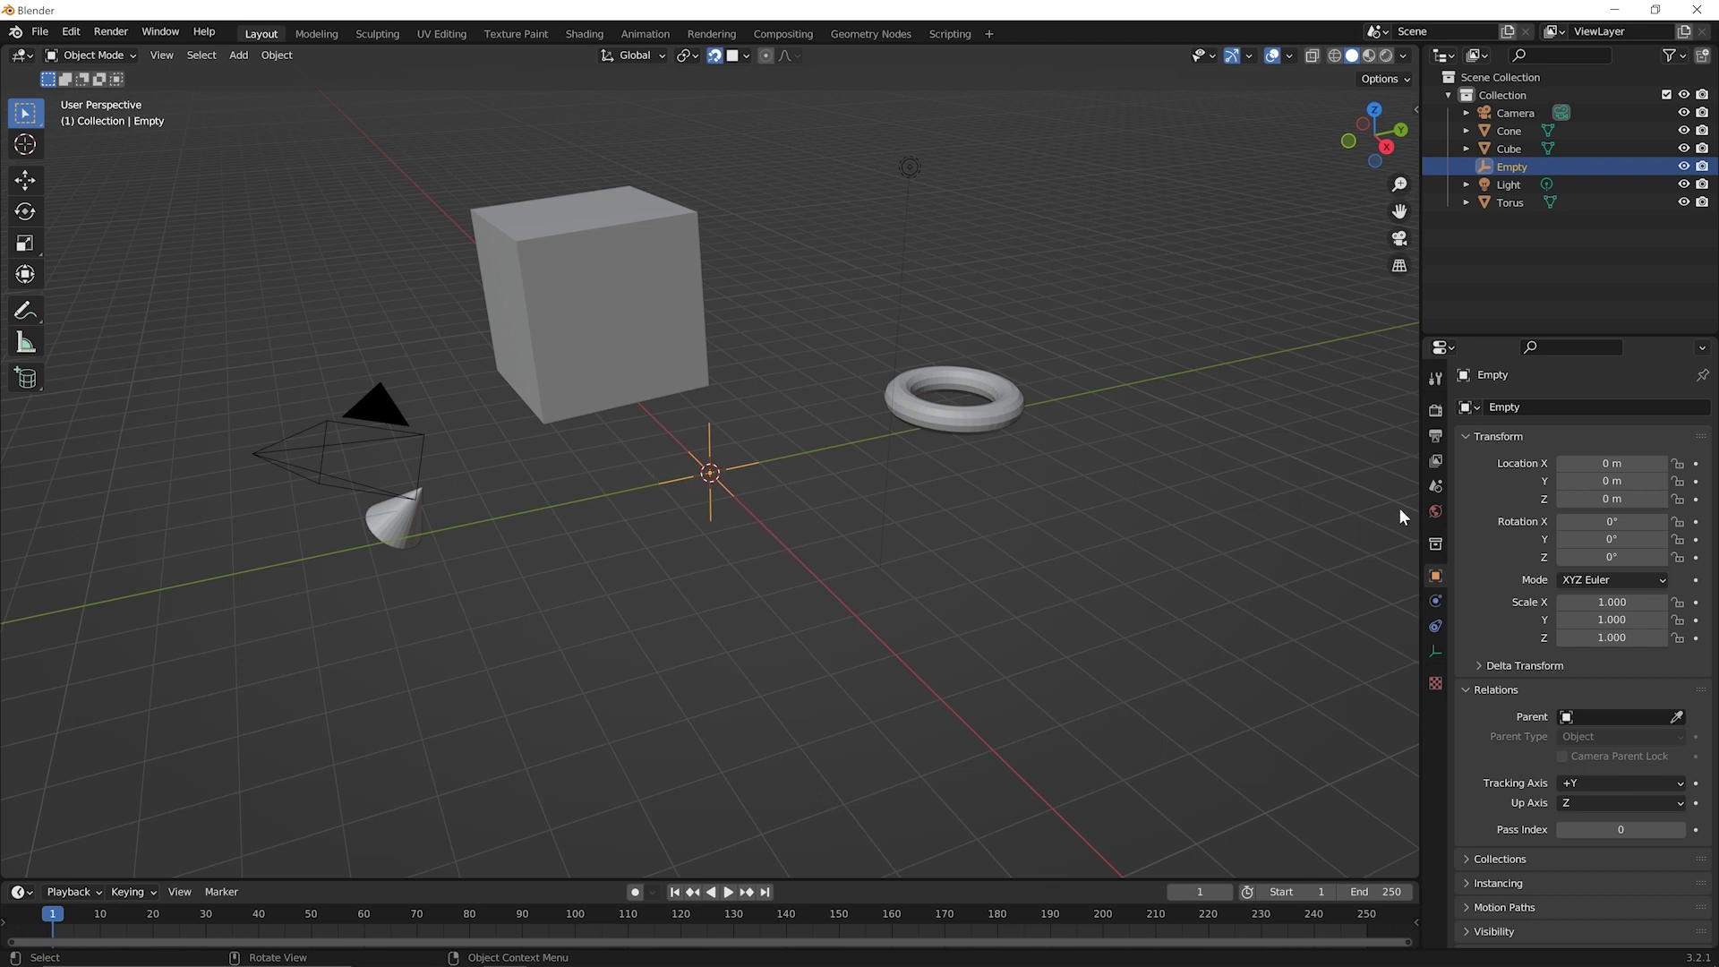
{"action": "left_click", "coordinate": [966, 426]}
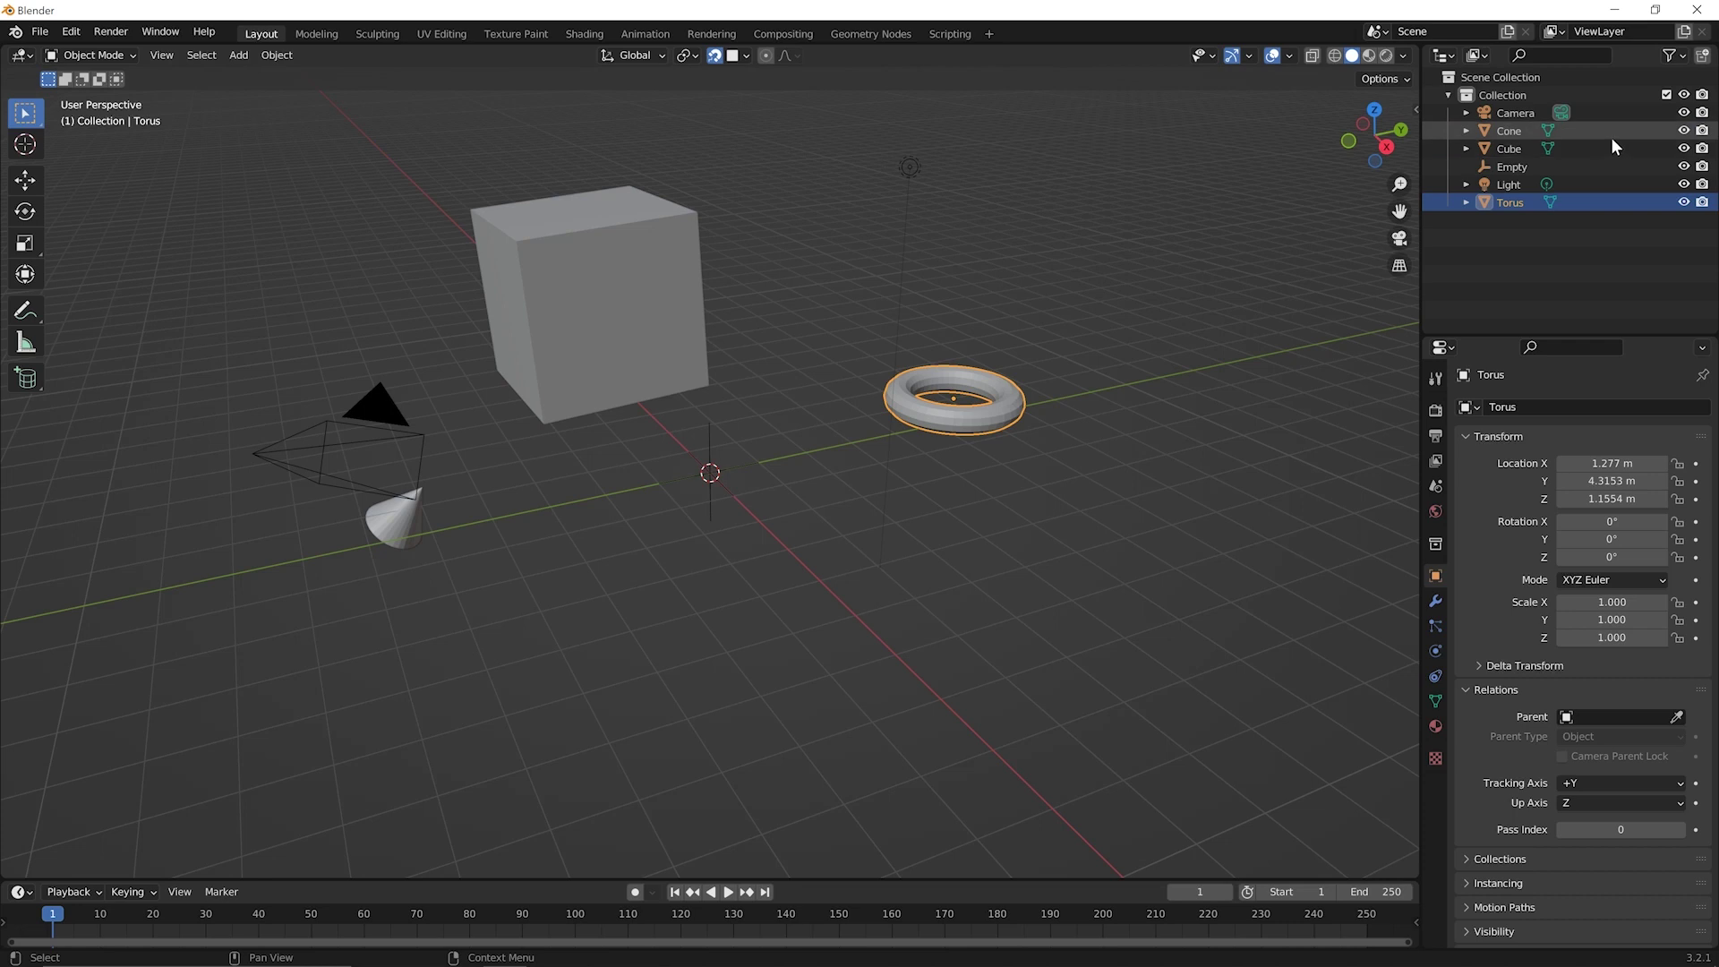
Select Cone, Cube and Torus in the Outliner and drag them onto Empty to parent them.
{"action": "left_click", "coordinate": [1515, 131]}
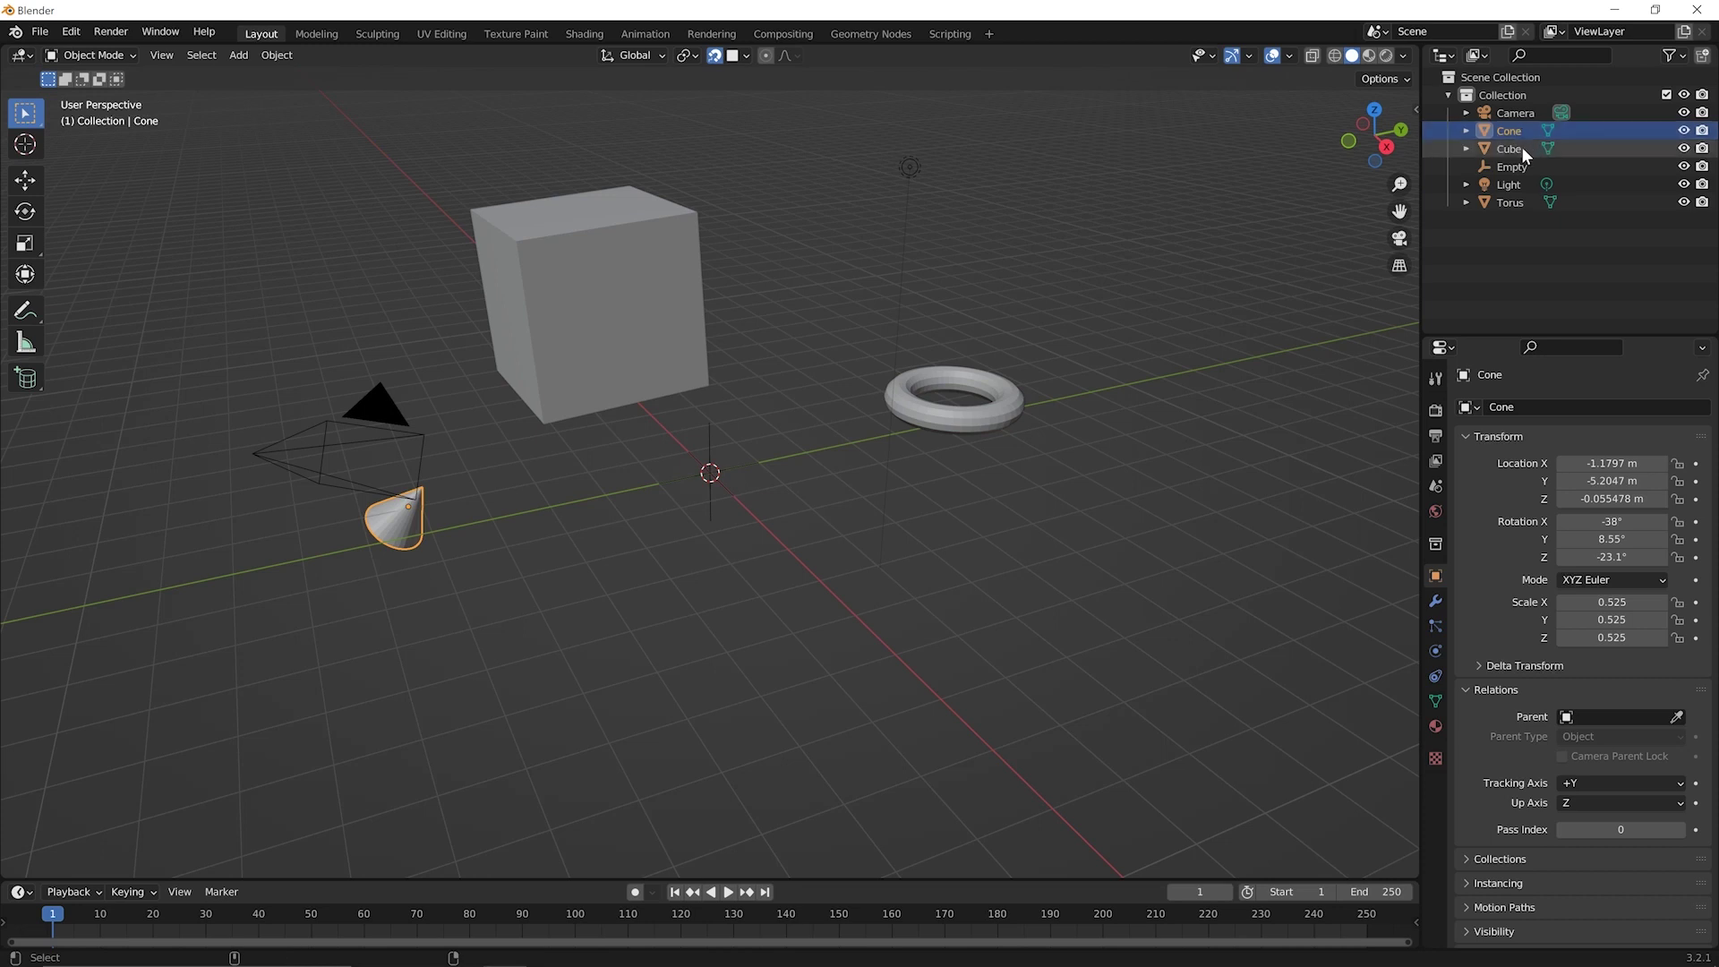
{"action": "left_click", "coordinate": [1522, 146], "text": "ctrl"}
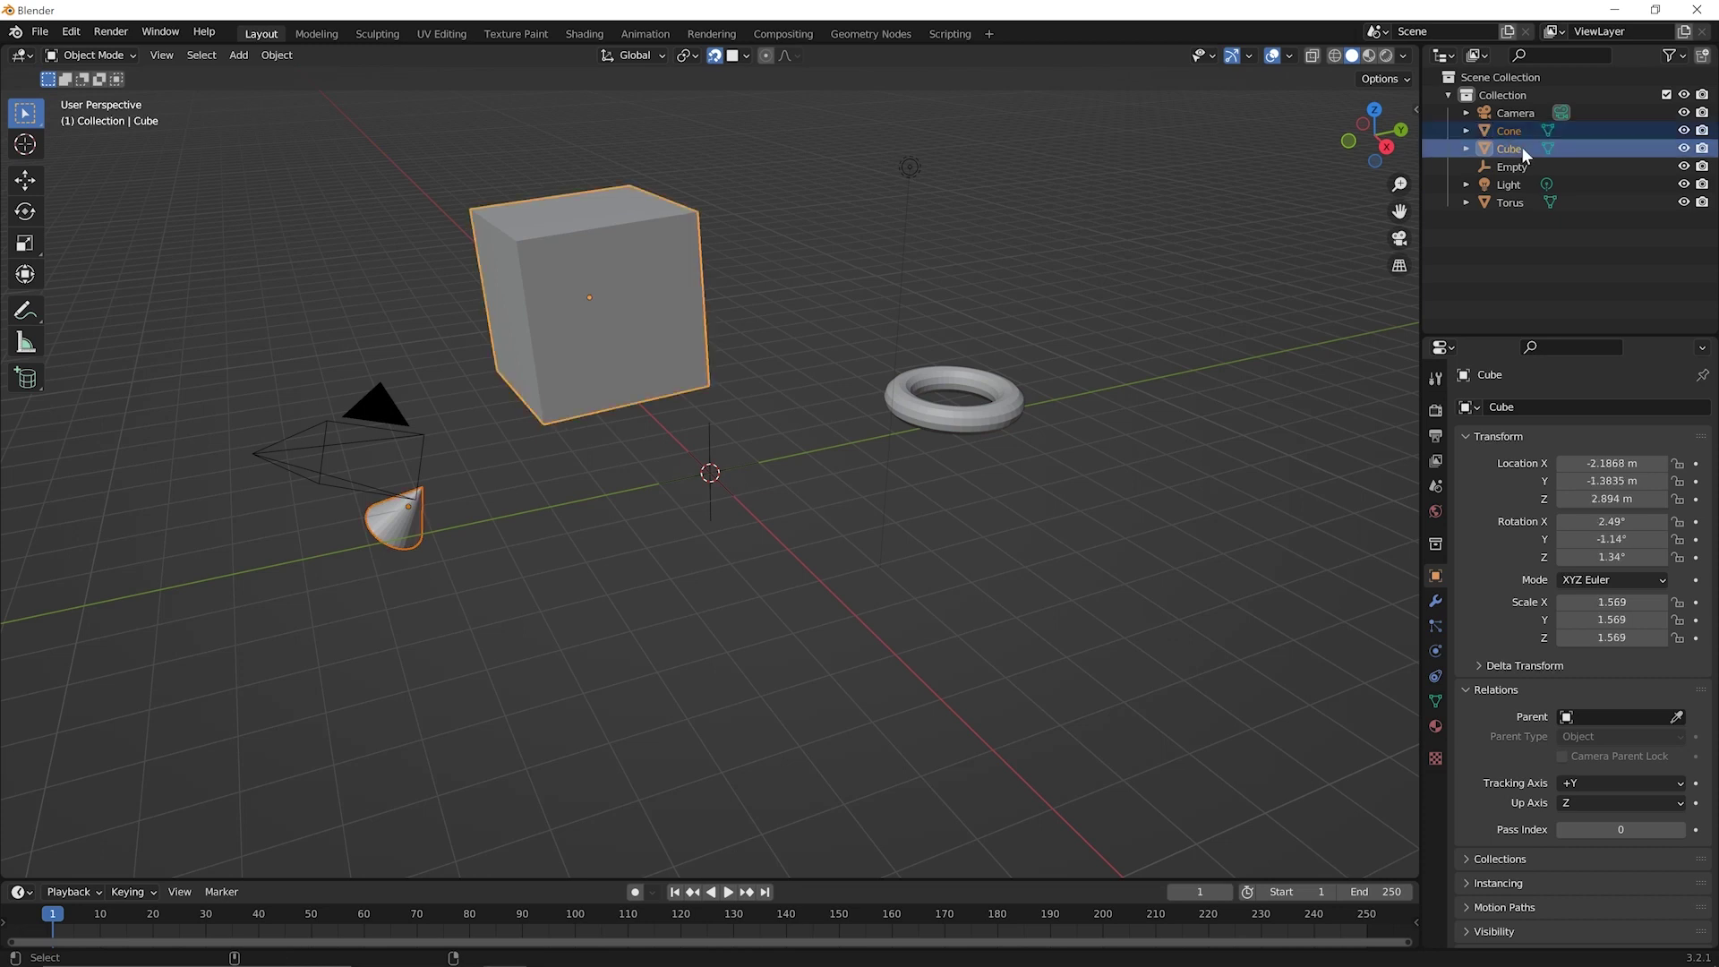
{"action": "left_click", "coordinate": [1506, 202], "text": "ctrl"}
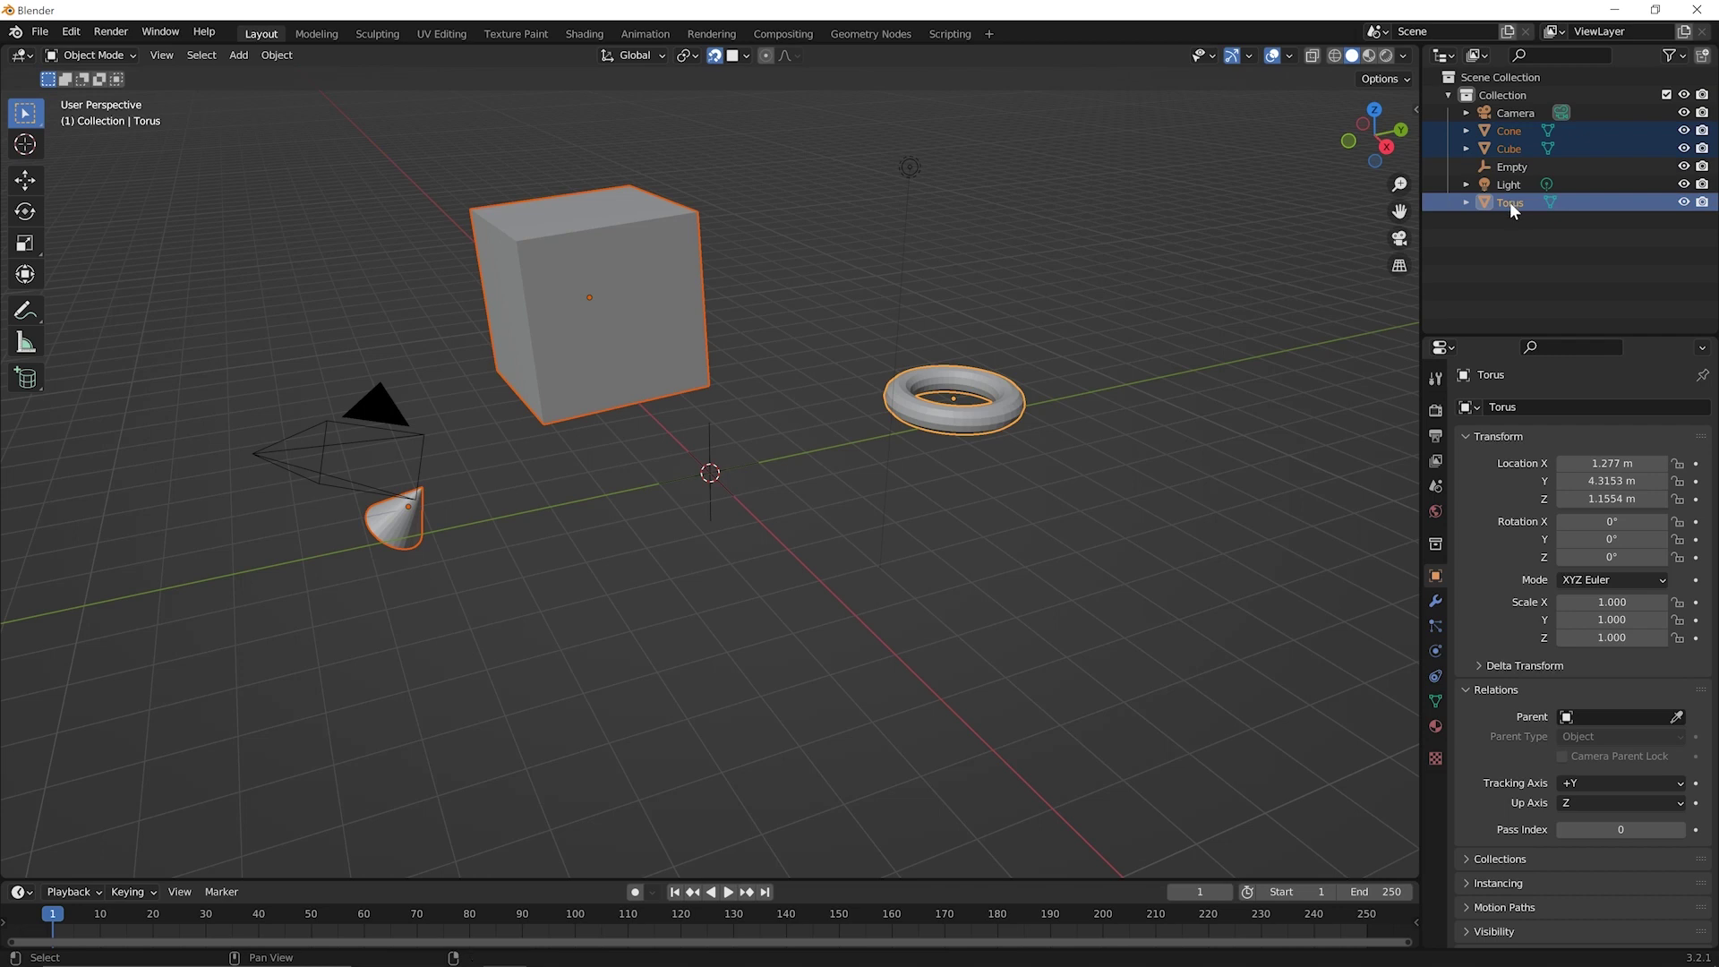
{"action": "left_click_drag", "start_coordinate": [1510, 202], "coordinate": [1513, 167]}
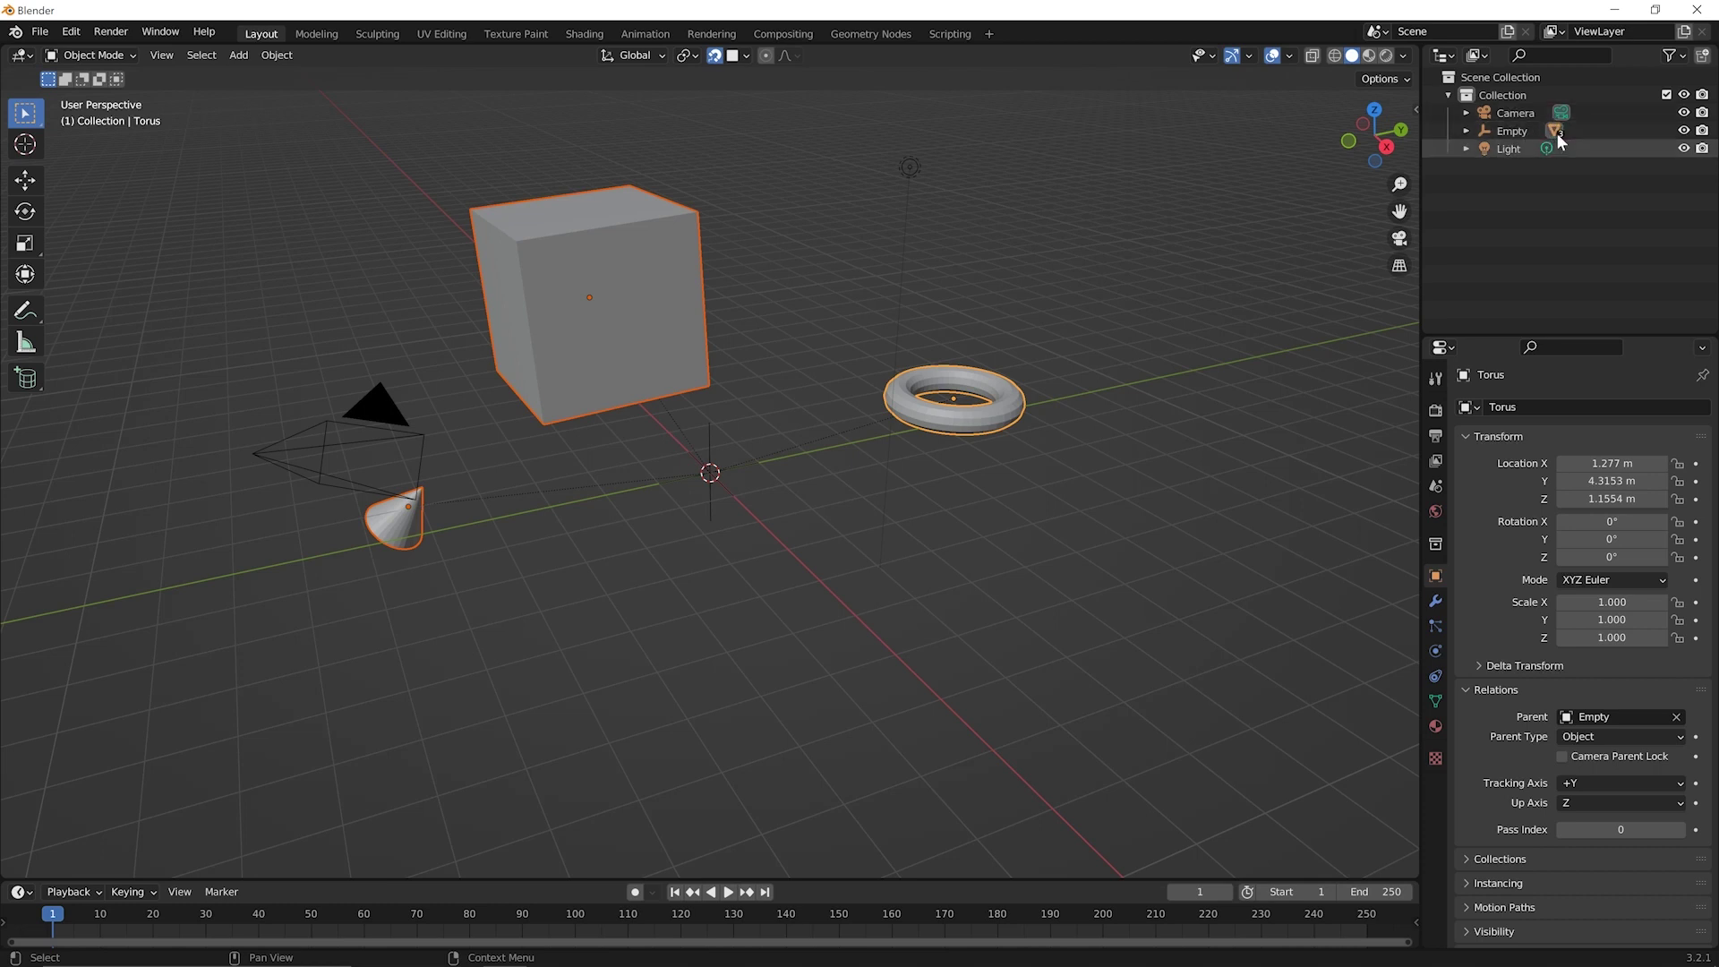
Expand Empty in the Outliner and confirm Torus, Cube and Cone each list Empty as parent.
{"action": "left_click", "coordinate": [1465, 131]}
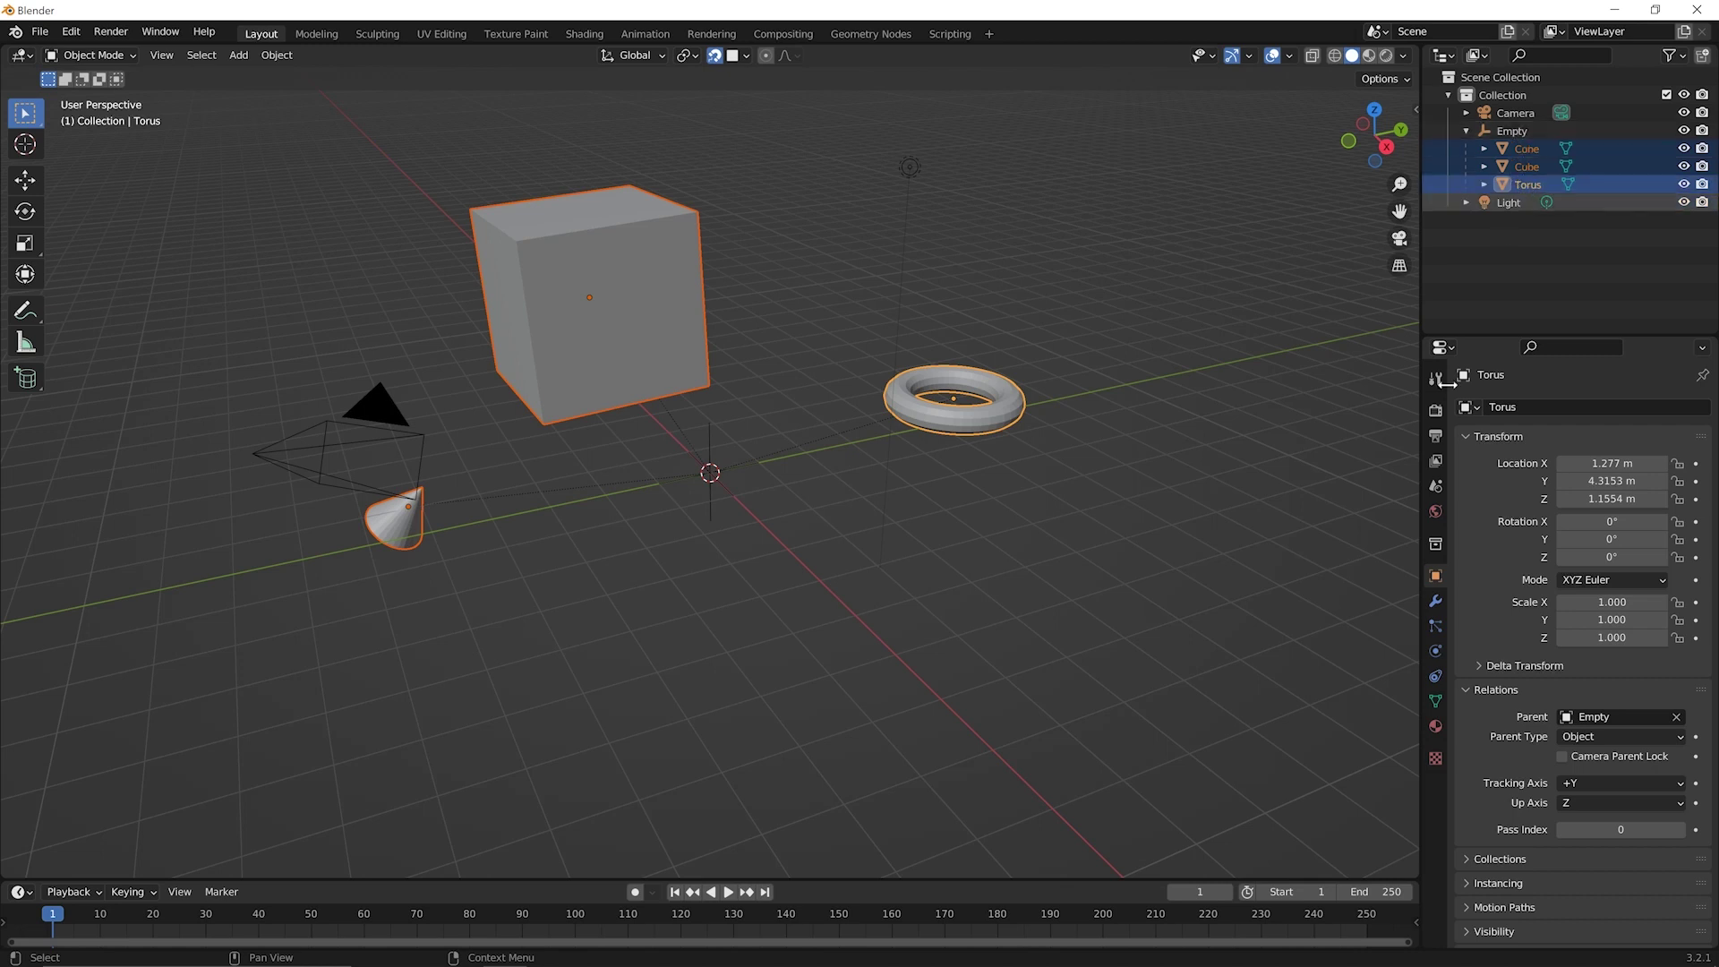
{"action": "left_click", "coordinate": [839, 503]}
{"action": "left_click", "coordinate": [984, 423]}
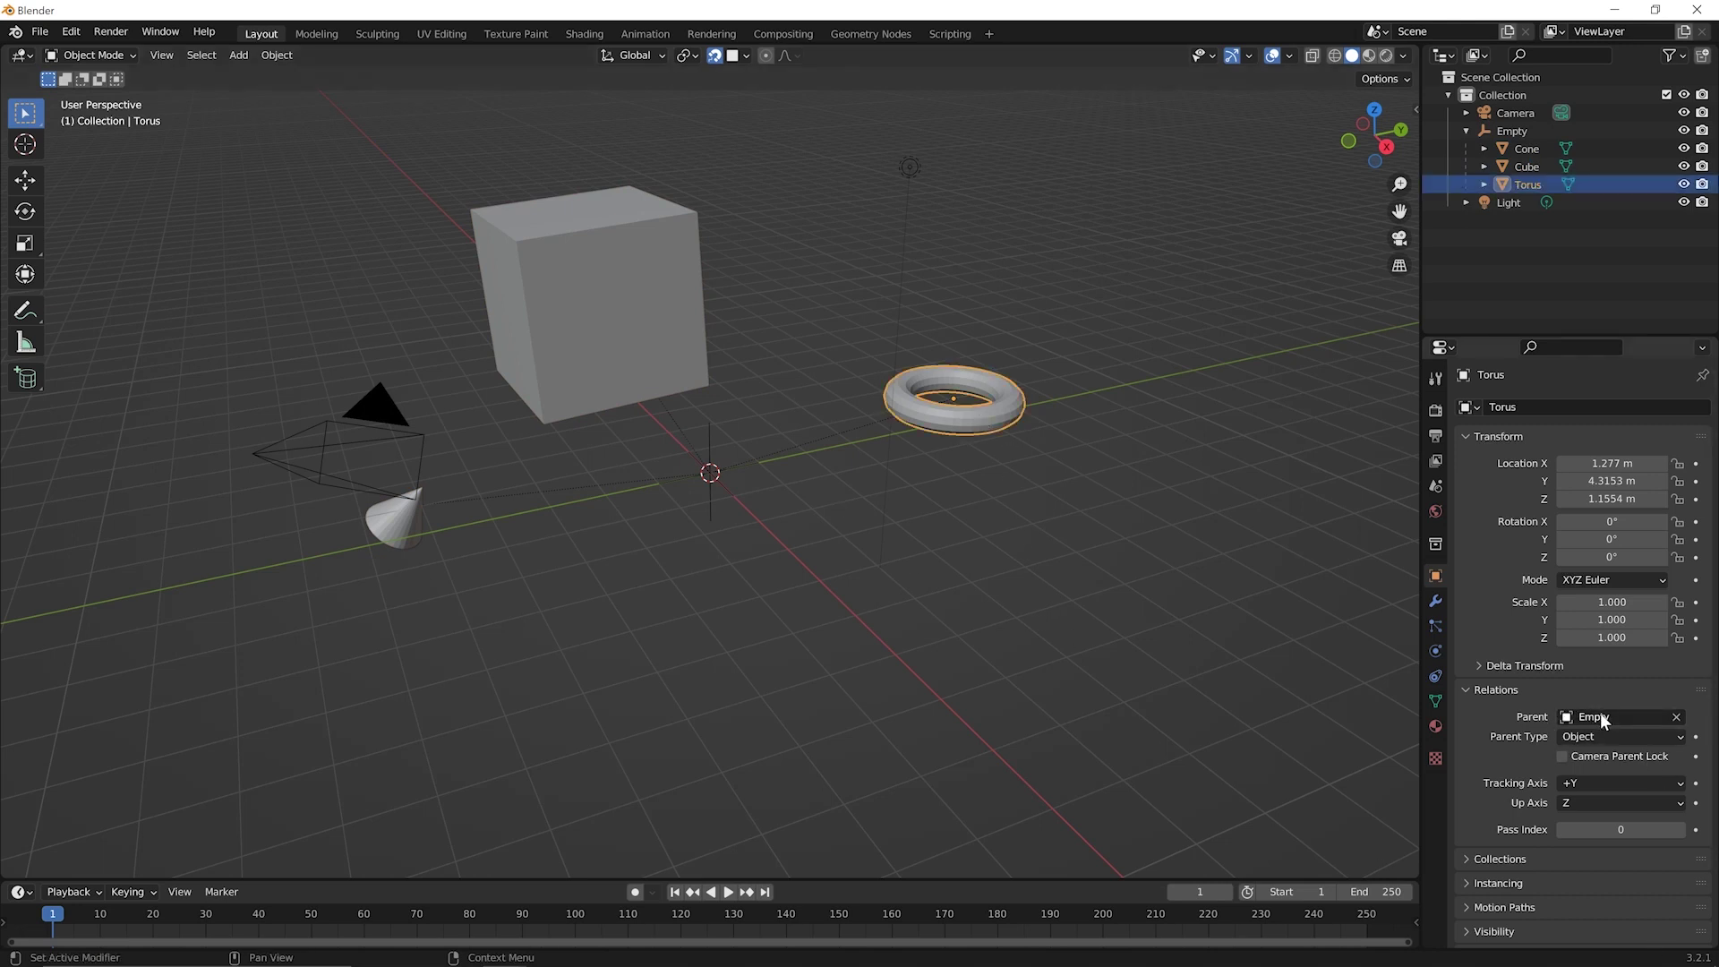
{"action": "left_click", "coordinate": [668, 320]}
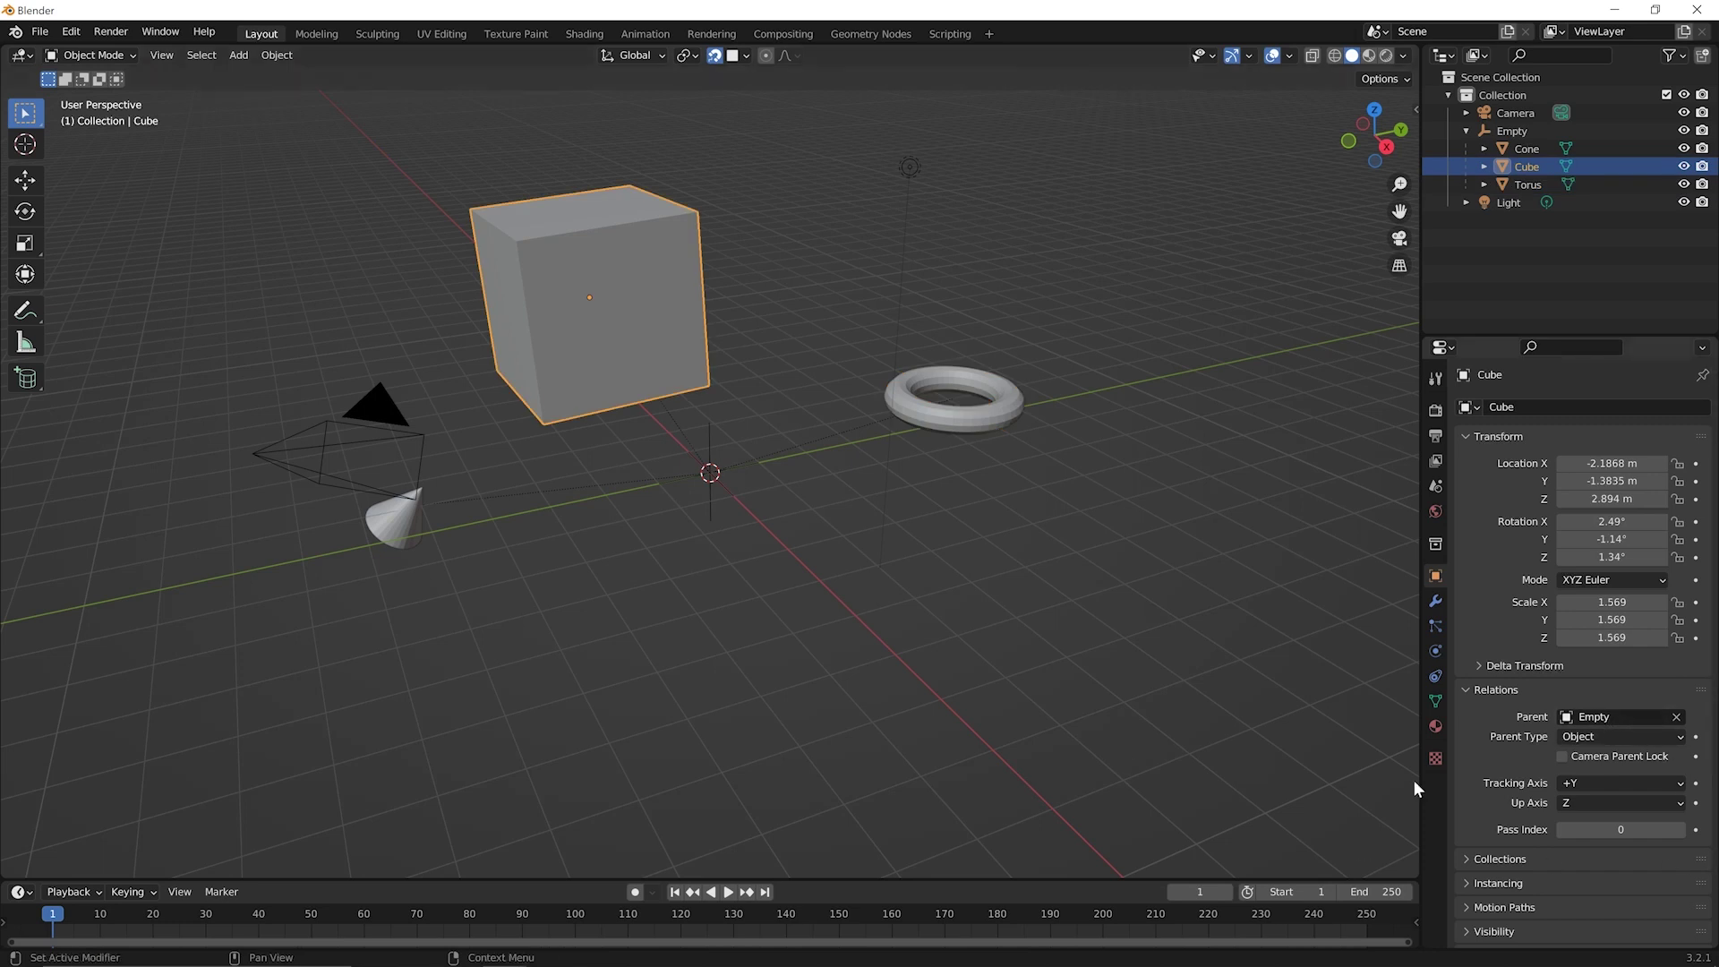
{"action": "left_click", "coordinate": [394, 516]}
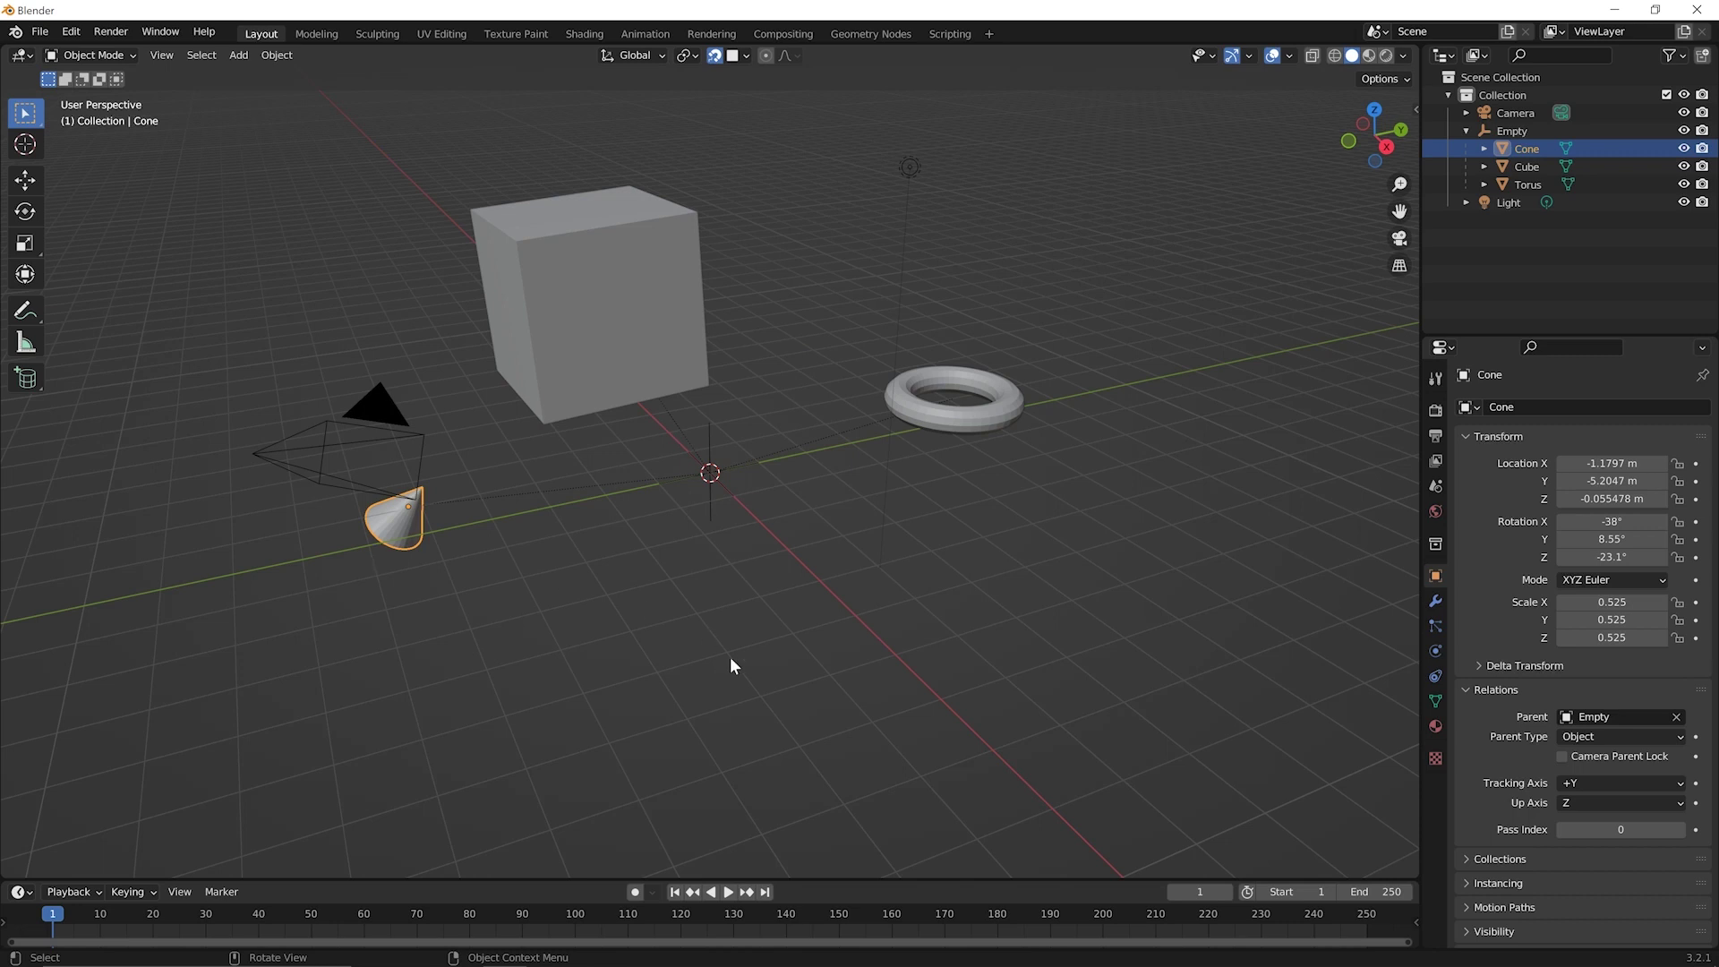
{"action": "left_click", "coordinate": [709, 474]}
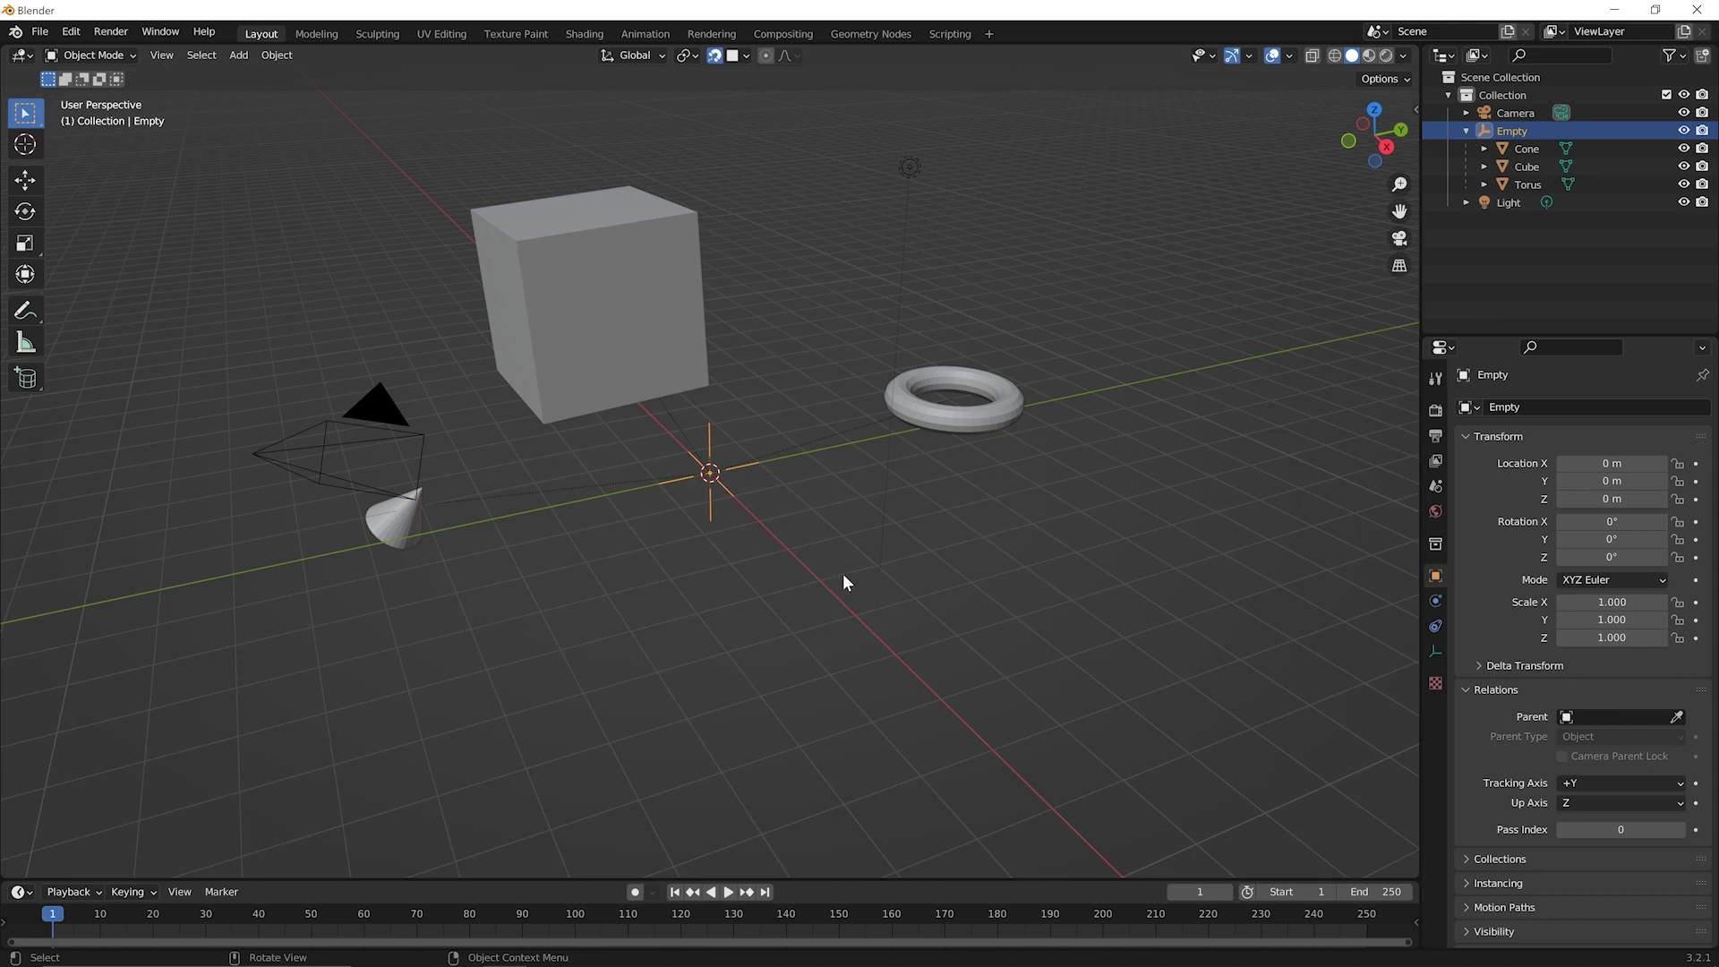
Move the Empty to −0.46245, −0.63793, 0.33185 m, tilt it slightly, and scale it to 1.069.
{"action": "key", "text": "g"}
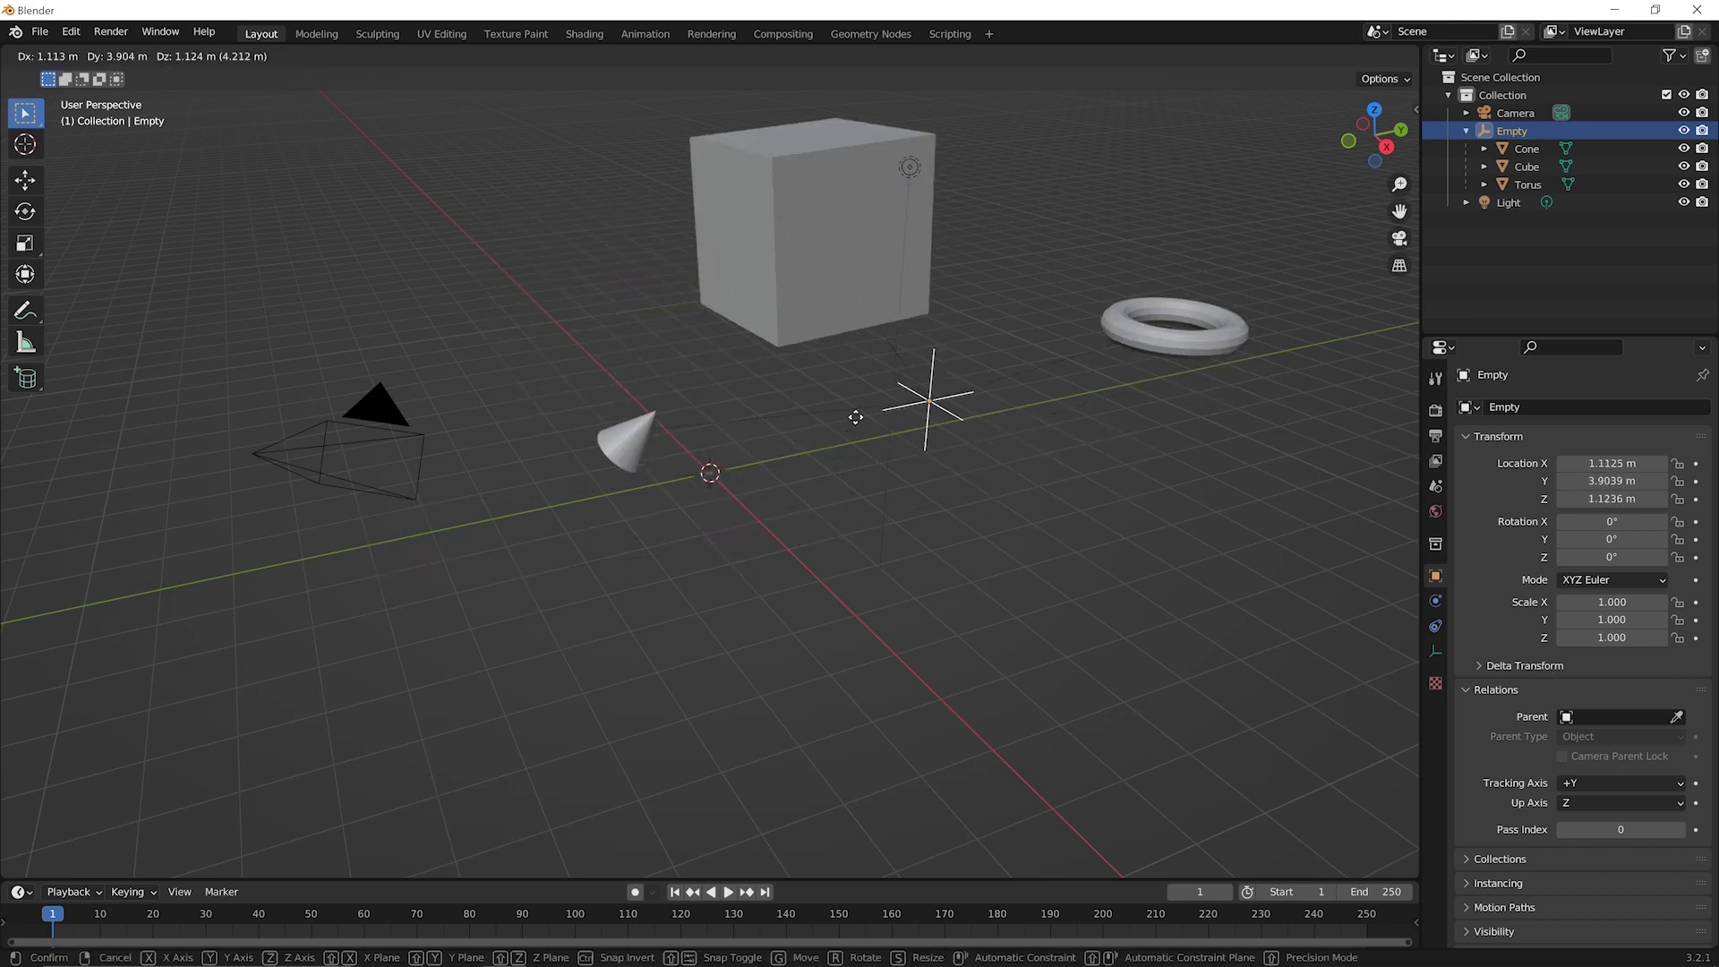
{"action": "left_click", "coordinate": [695, 617]}
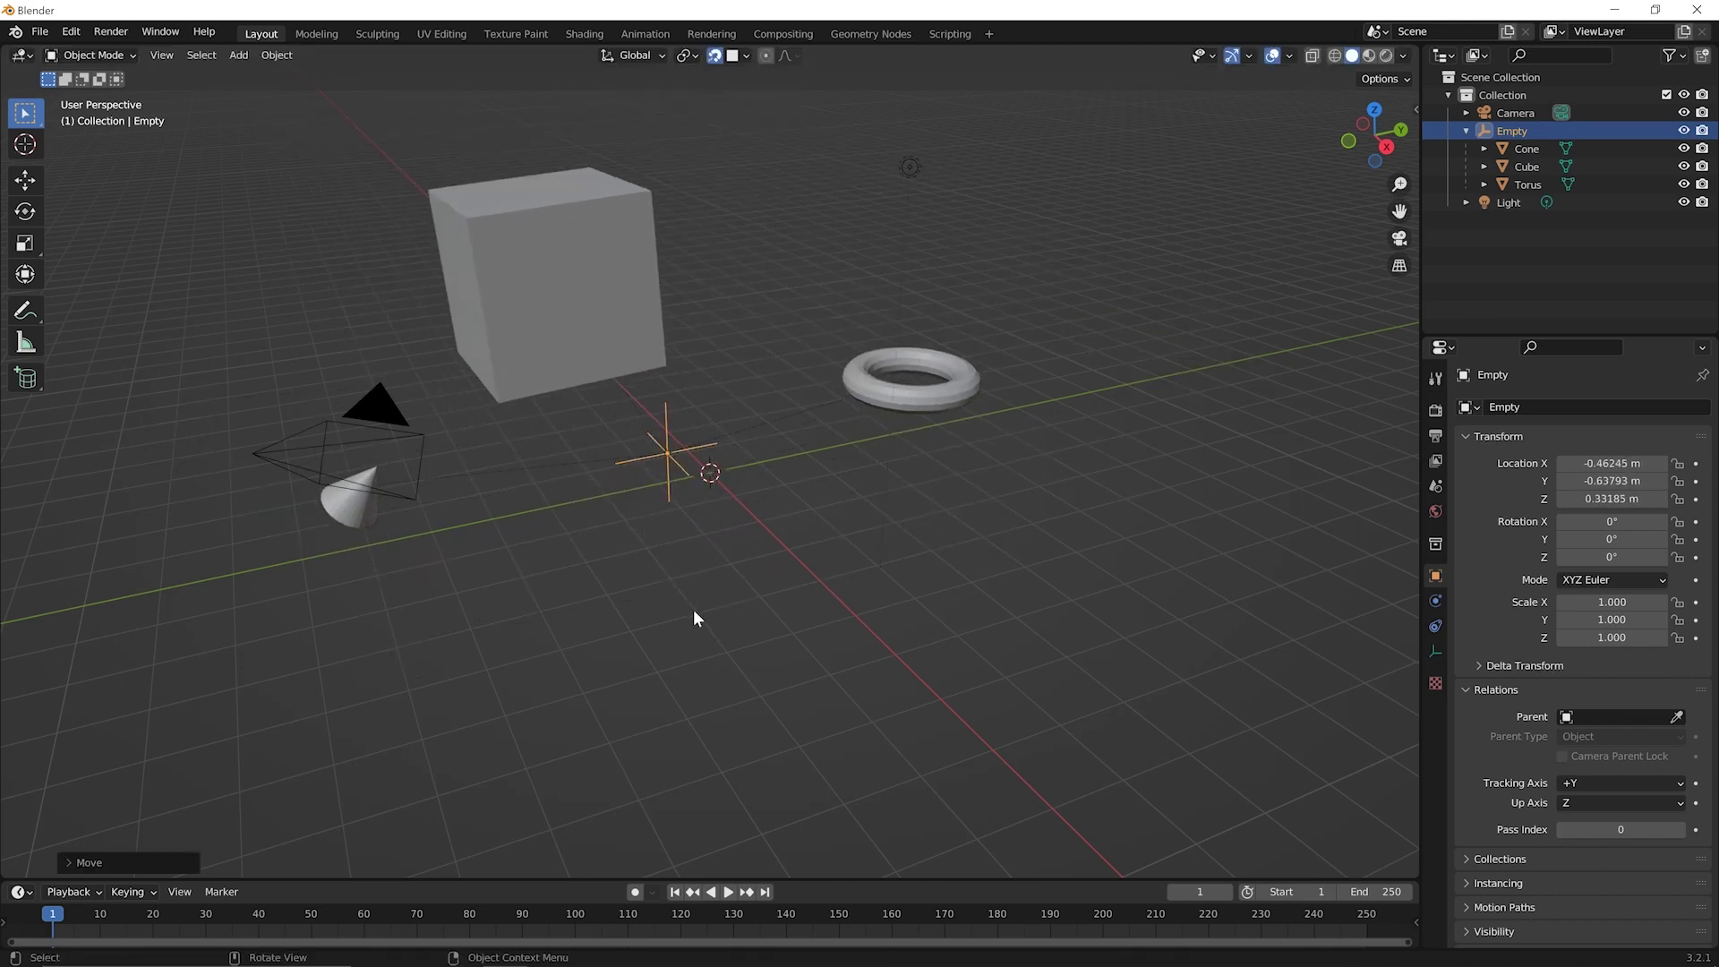
{"action": "key", "text": "r"}
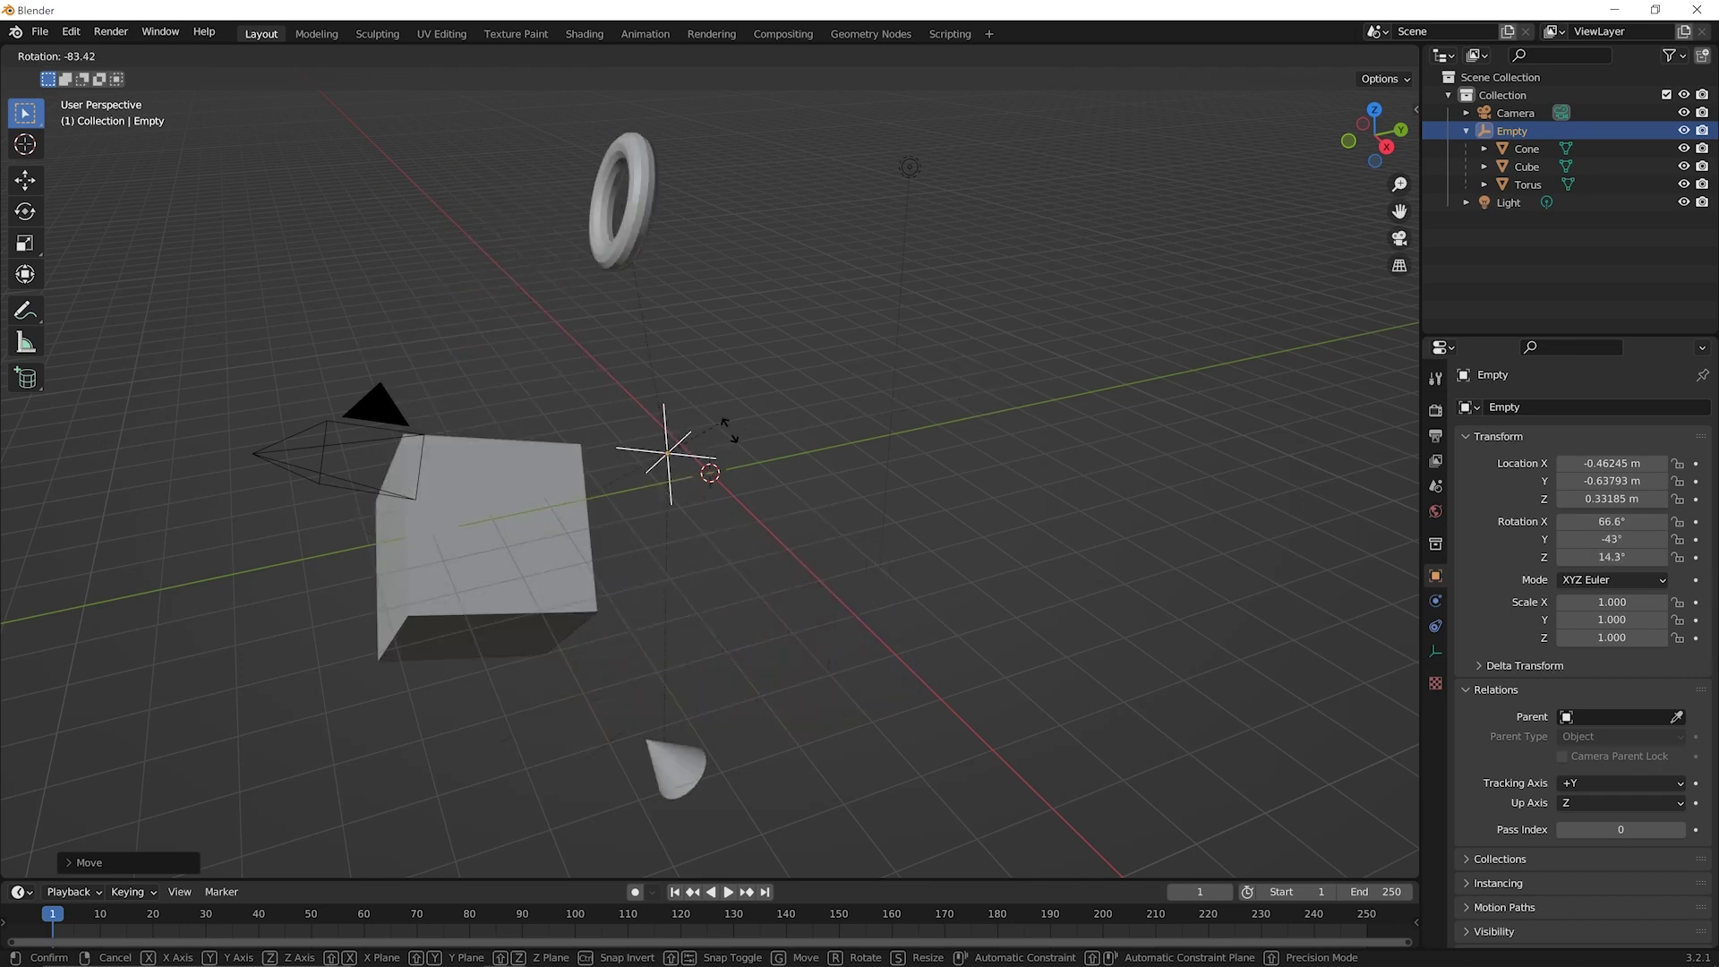
{"action": "left_click", "coordinate": [720, 564]}
{"action": "key", "text": "s"}
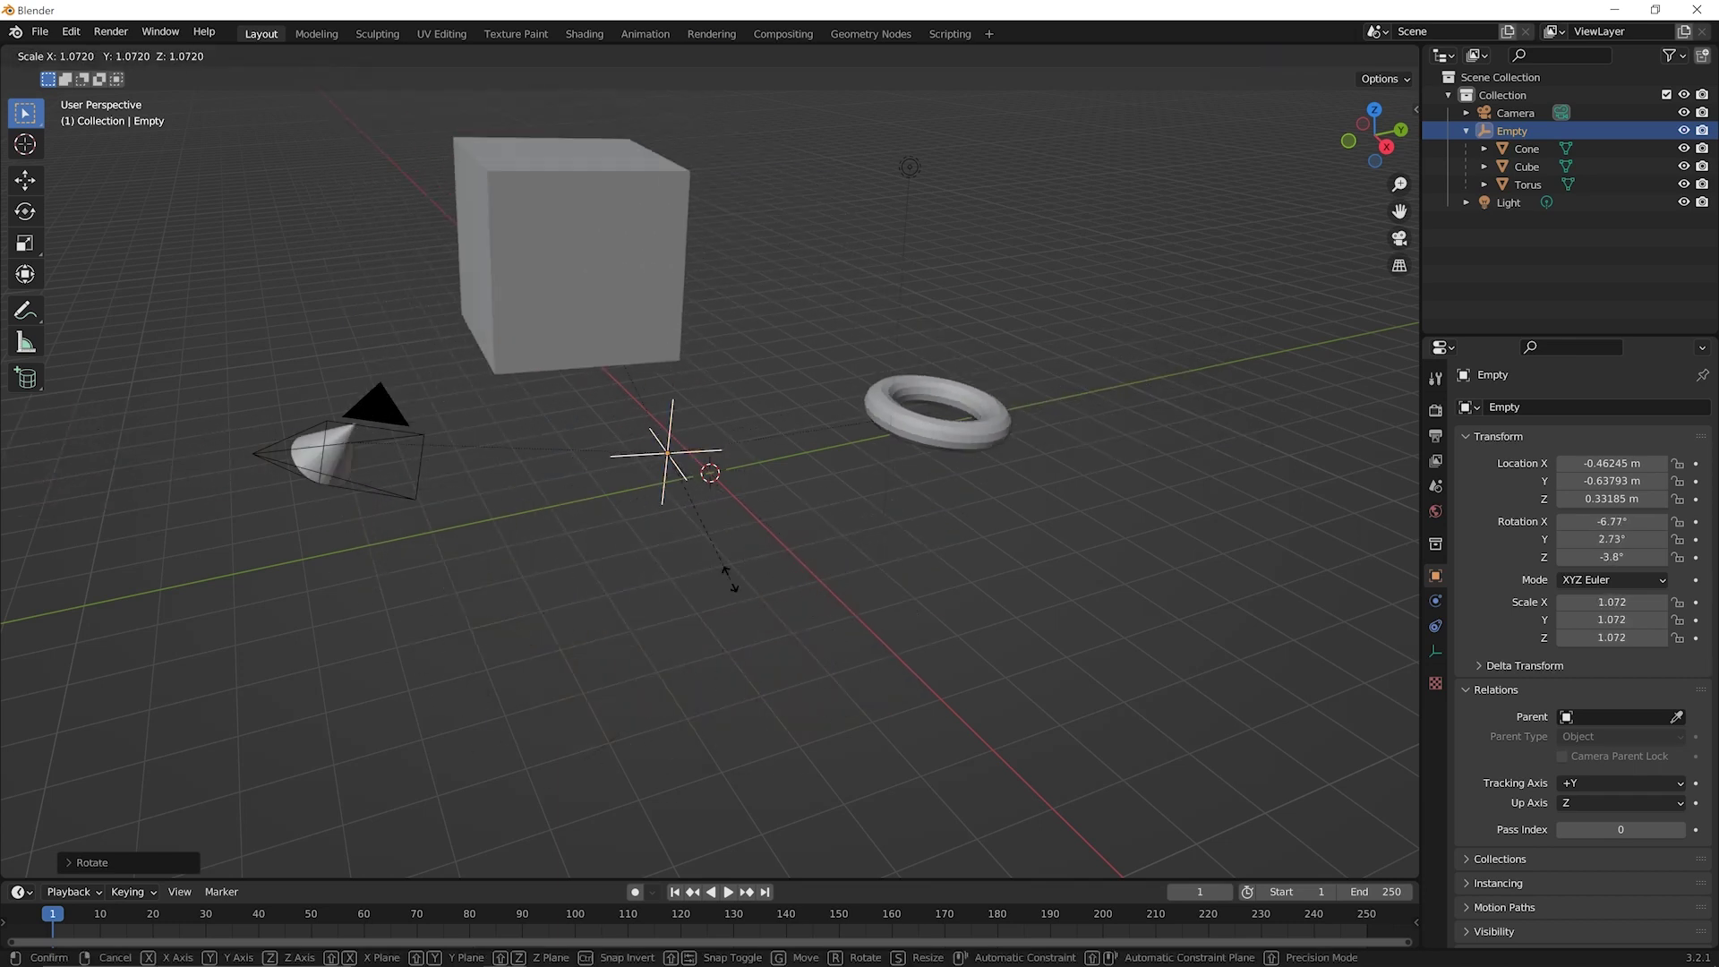
{"action": "left_click", "coordinate": [811, 612]}
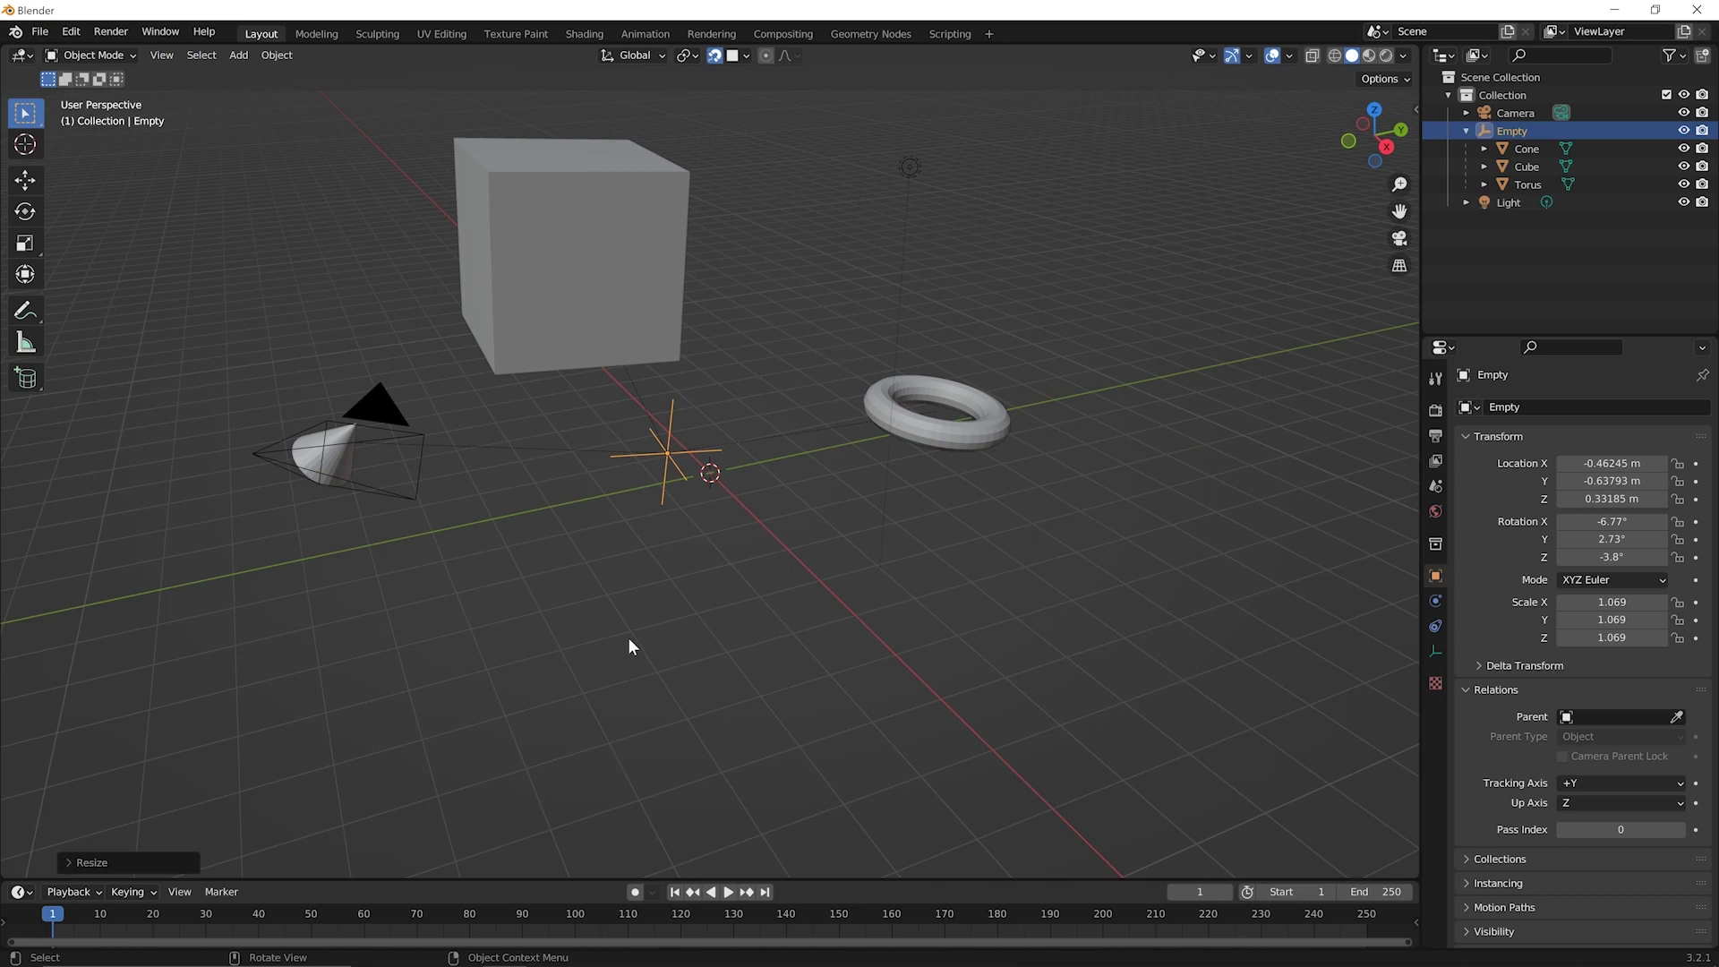